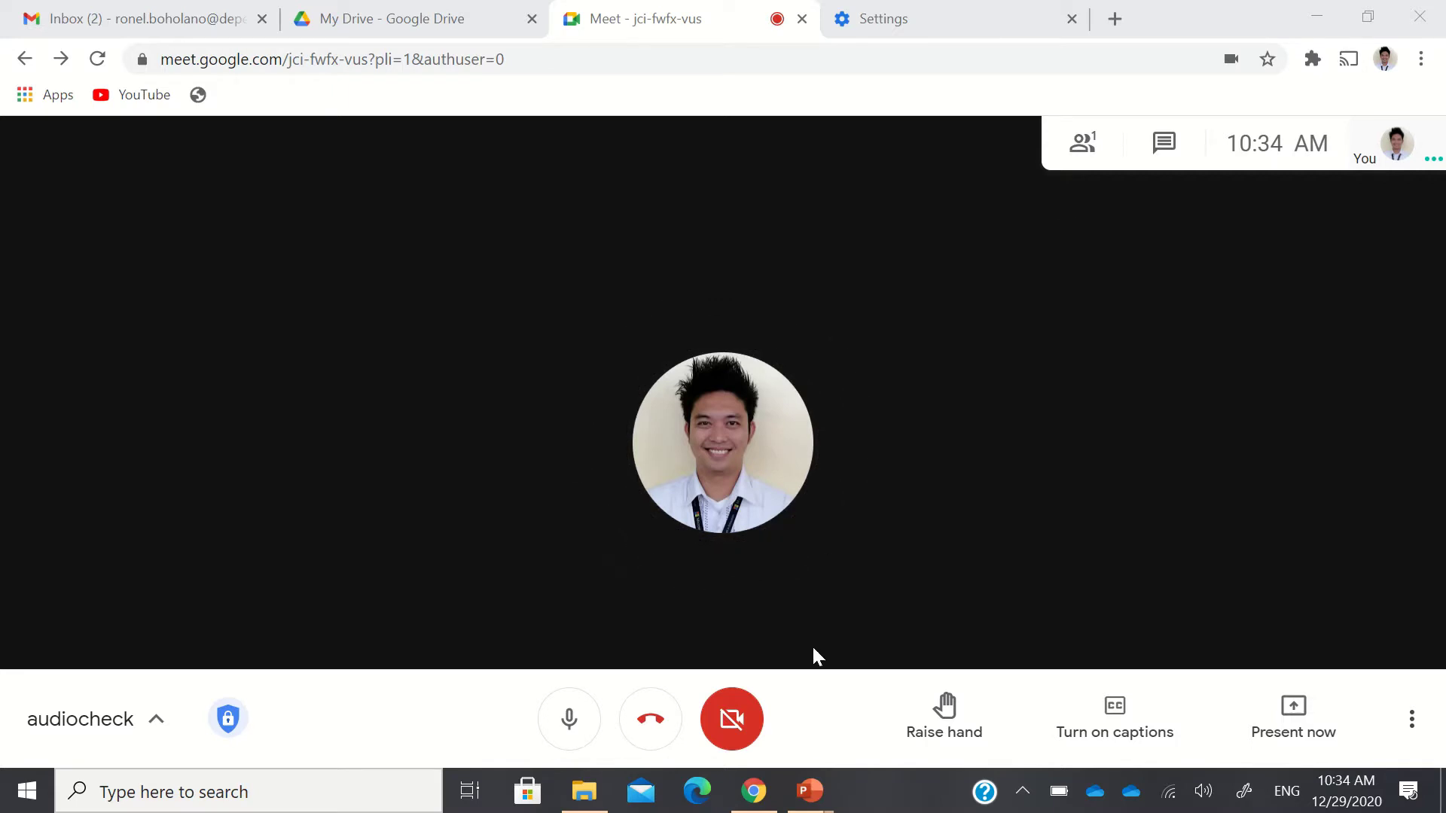
# - Turn on the camera in the meeting, and raise and lower the hand
pyautogui.click(719, 723)
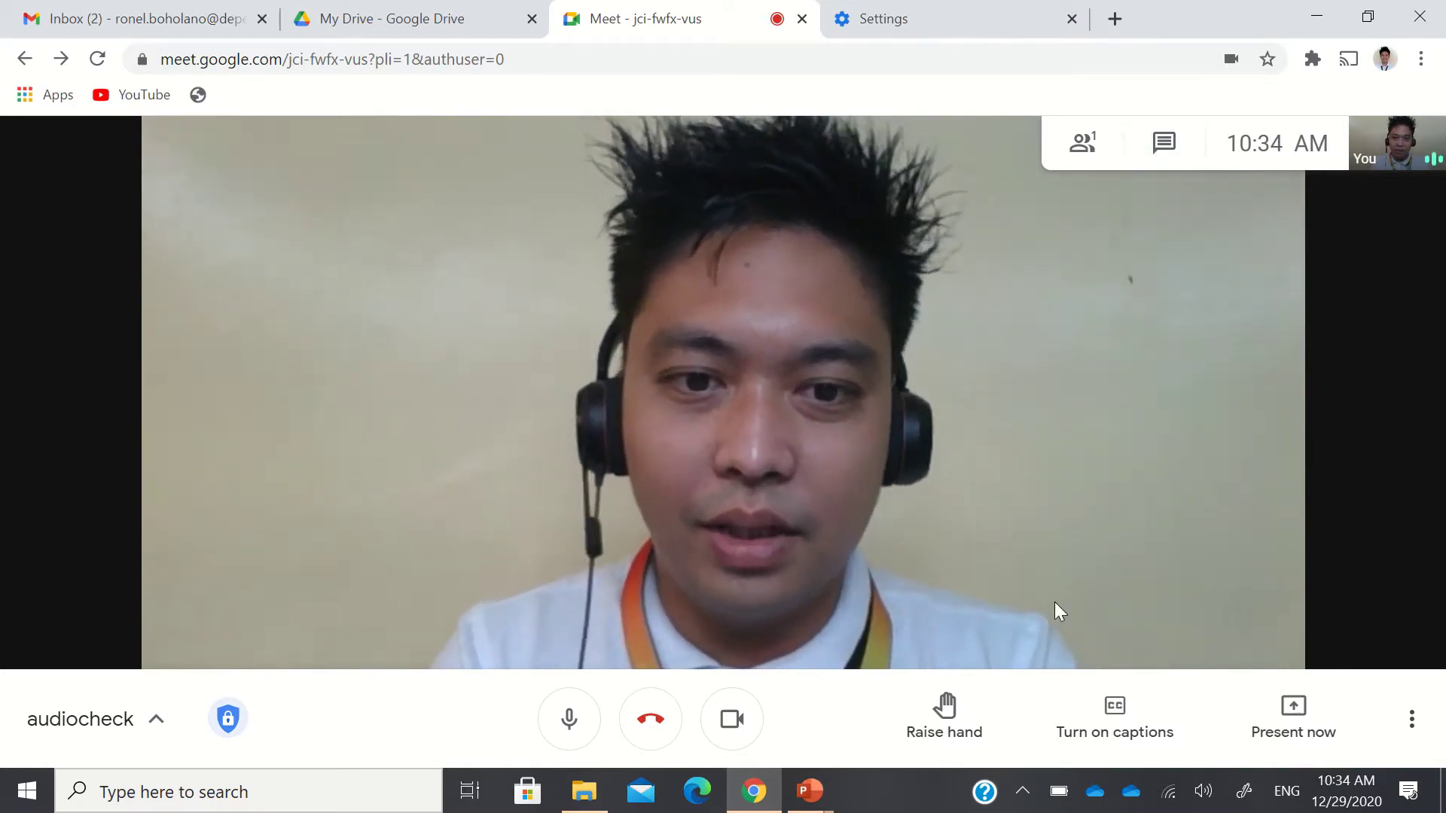
pyautogui.click(943, 712)
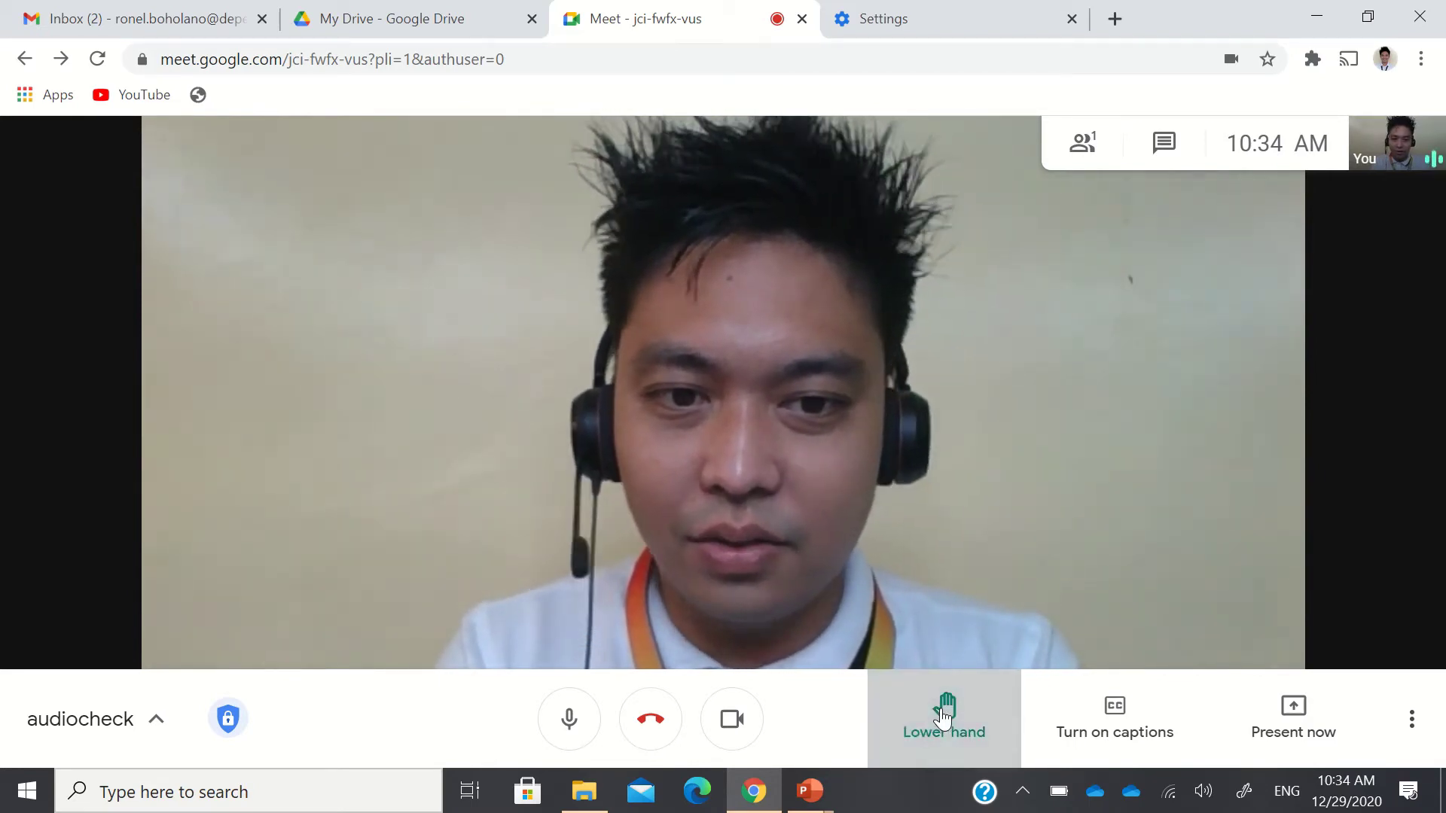
pyautogui.click(937, 738)
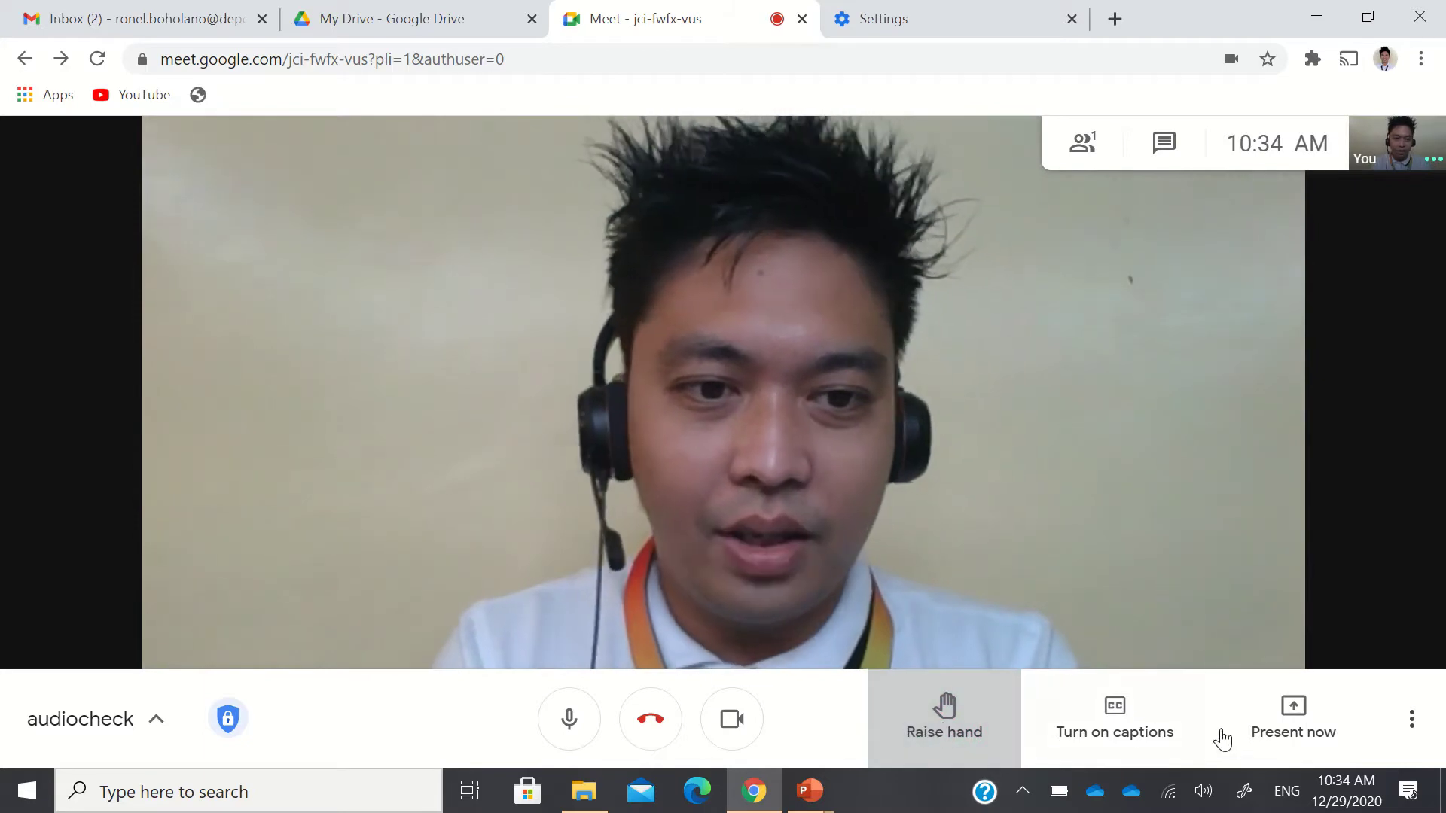
# - Change the video background to the beach image and close the Backgrounds pane
pyautogui.click(1408, 728)
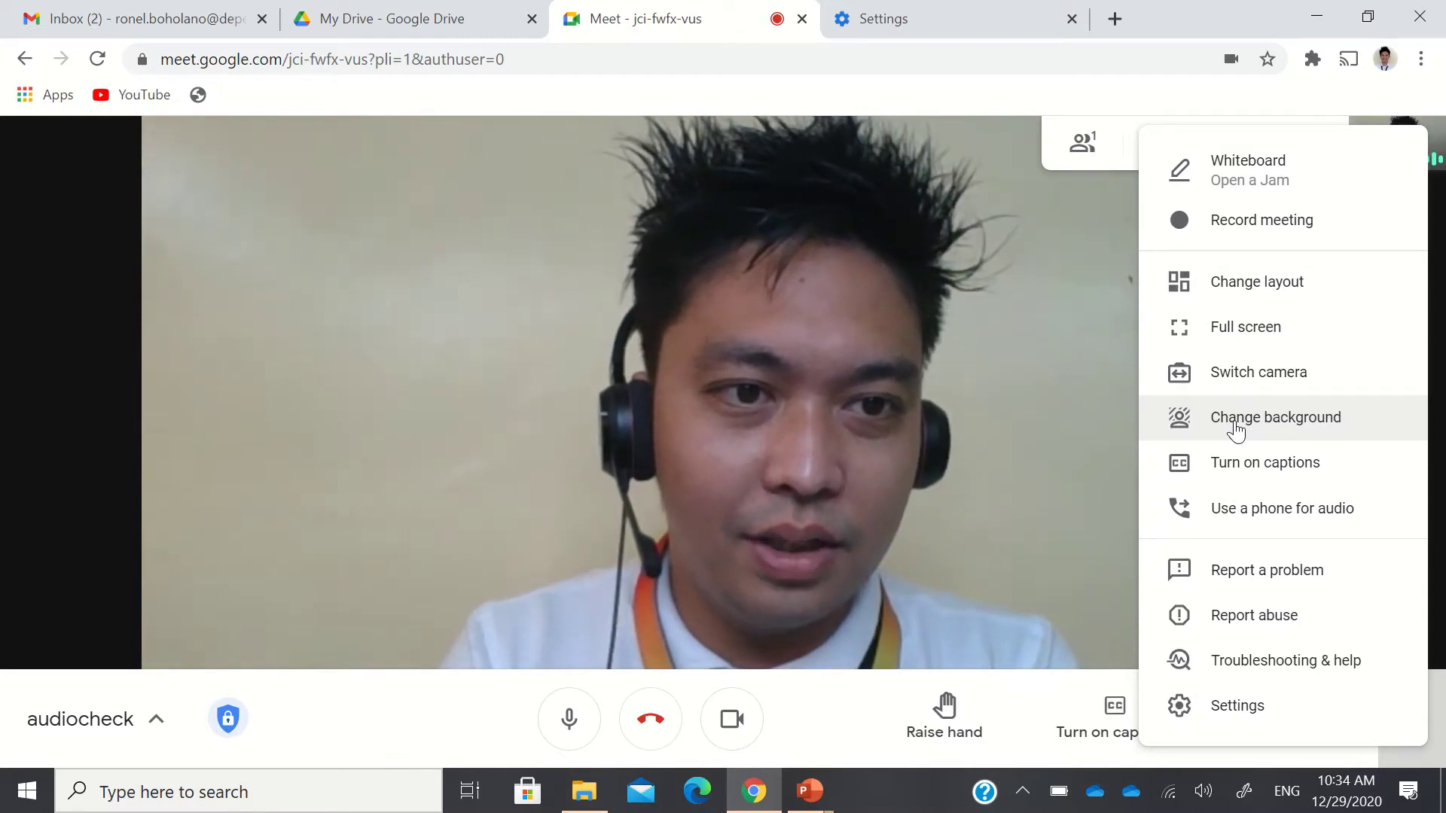
pyautogui.click(1246, 423)
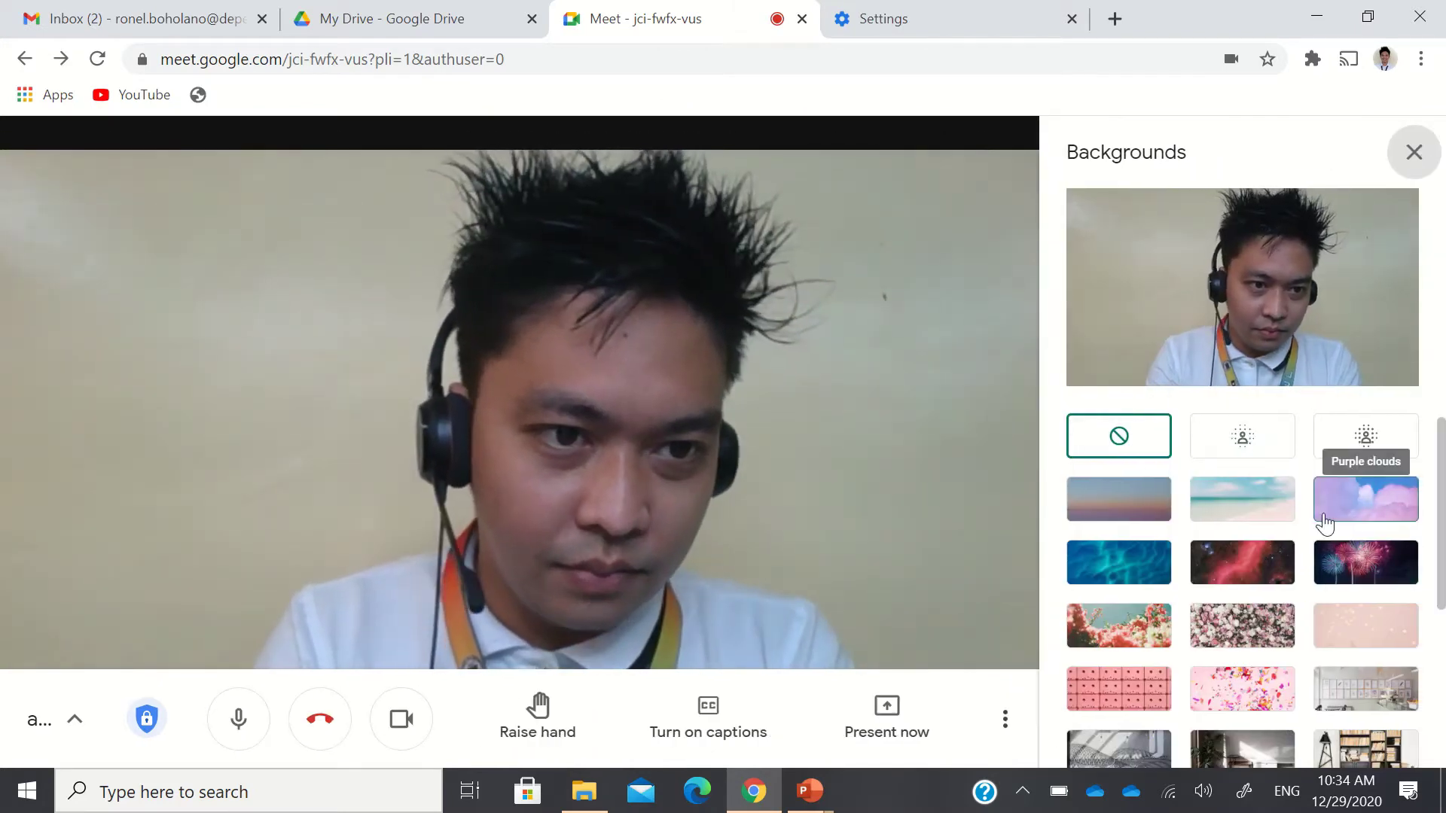
pyautogui.click(1217, 497)
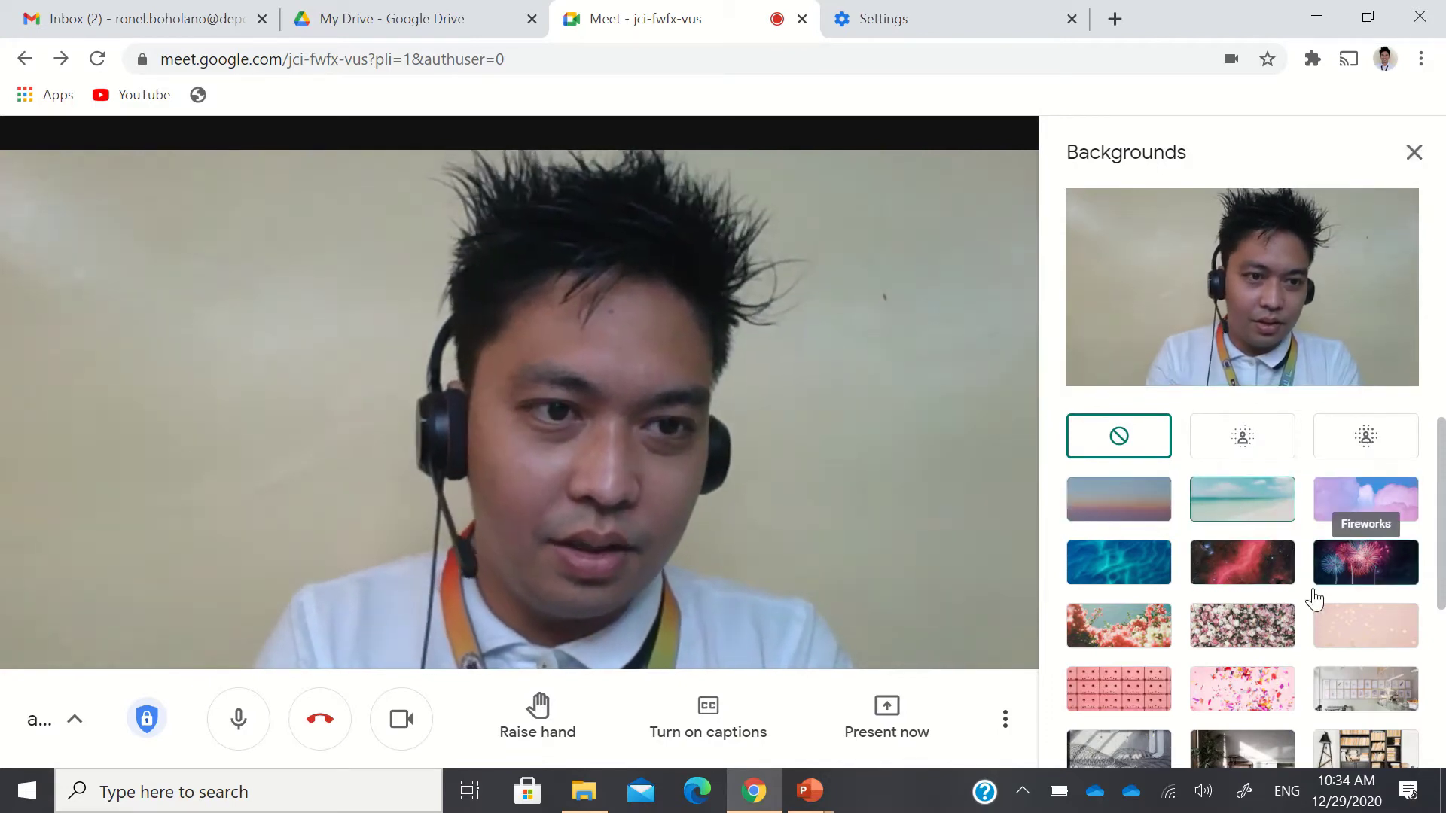
pyautogui.scroll(-4, 1310, 597)
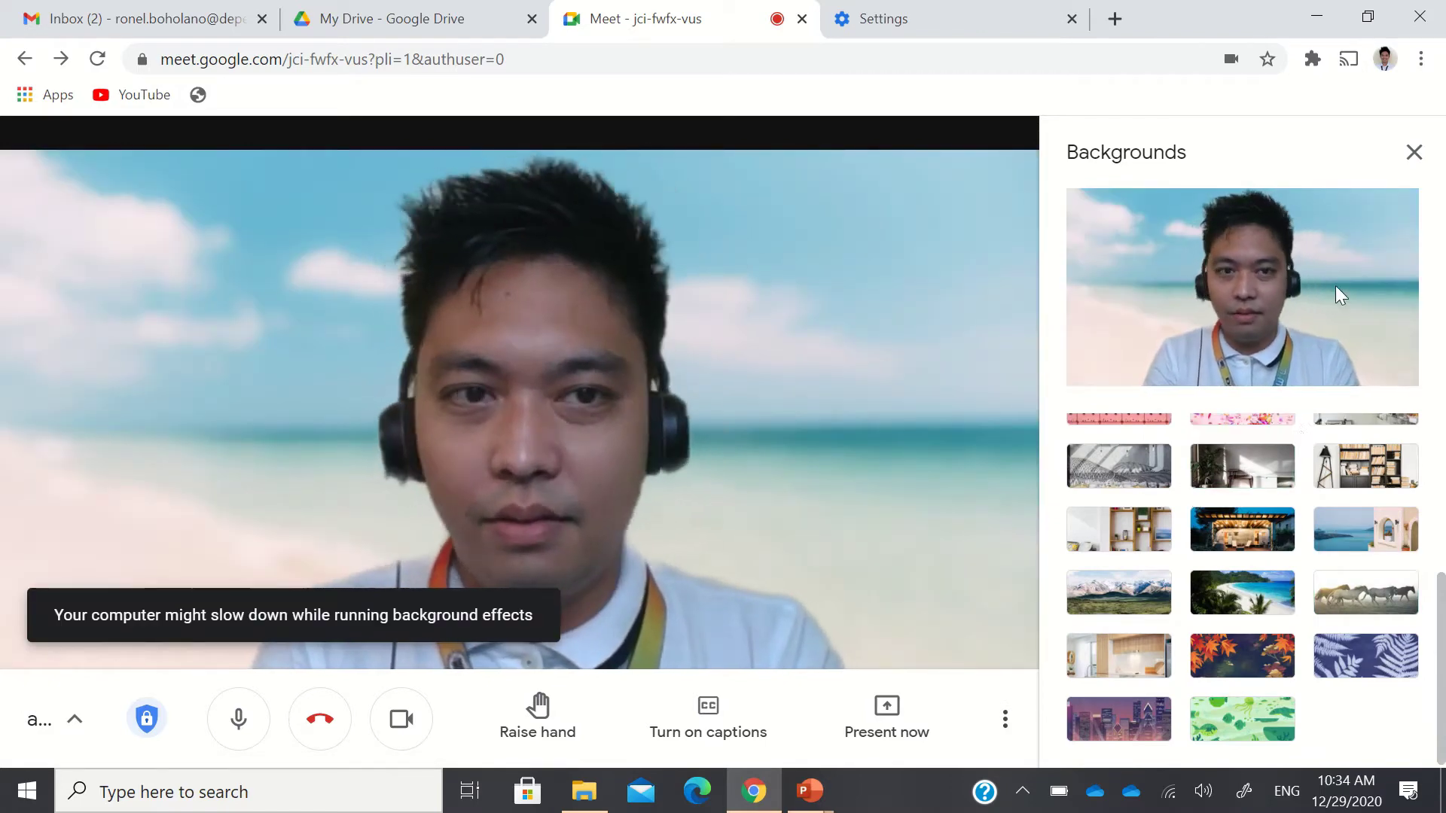
pyautogui.click(1414, 155)
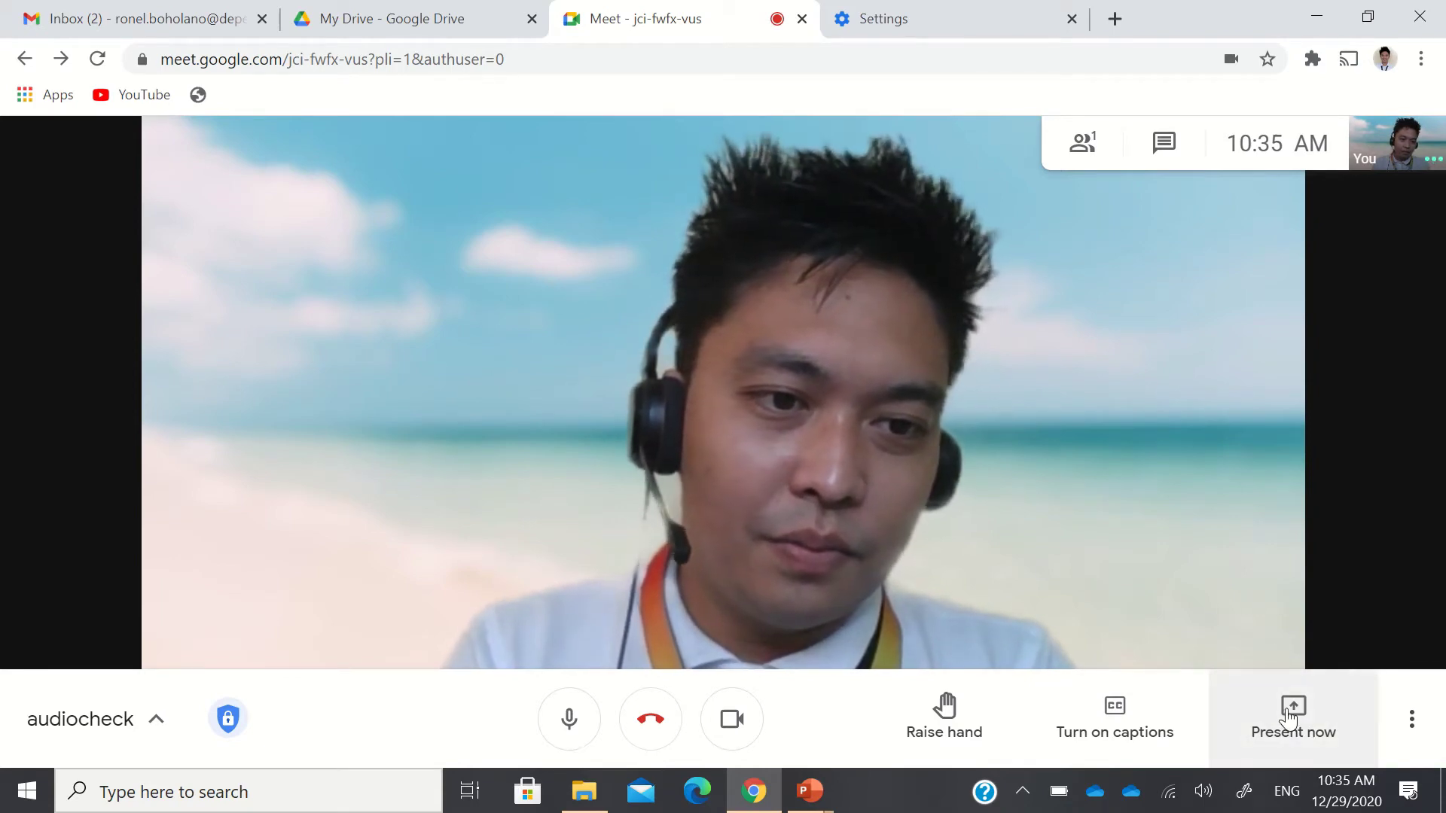
# - Present the Preliminaries.pptx PowerPoint window in the meeting
pyautogui.click(1289, 719)
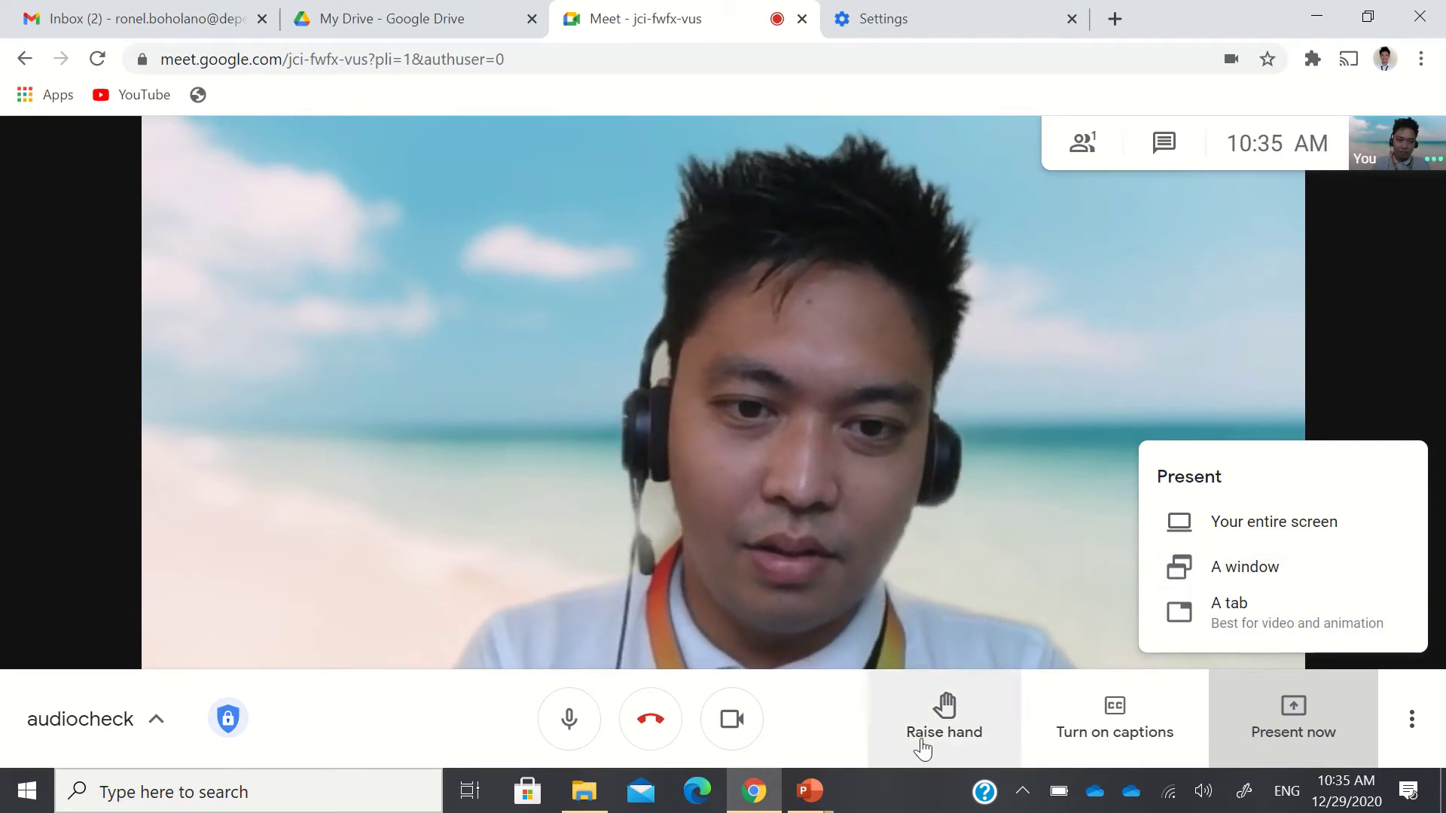
pyautogui.moveTo(828, 802)
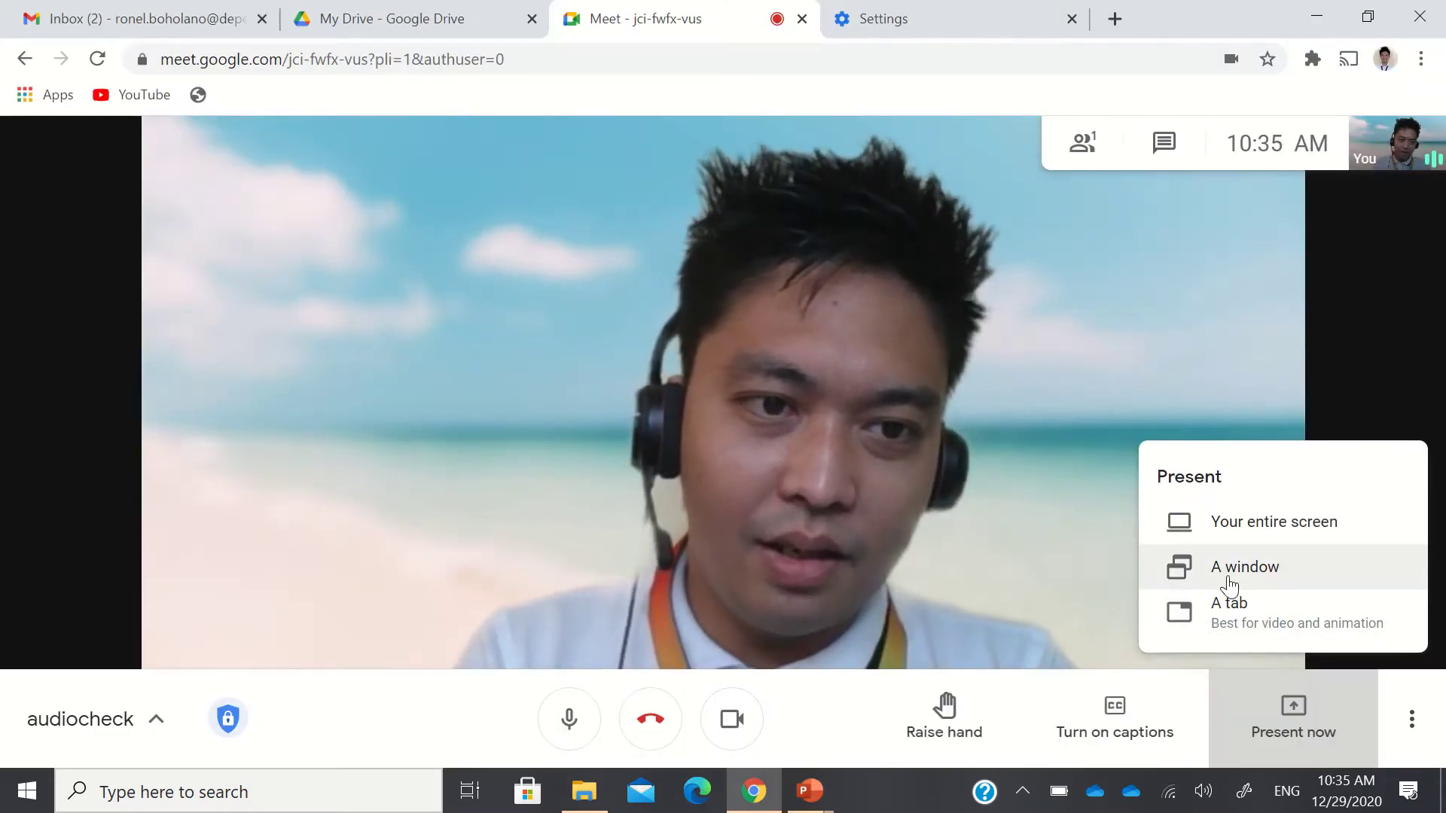
pyautogui.click(1229, 582)
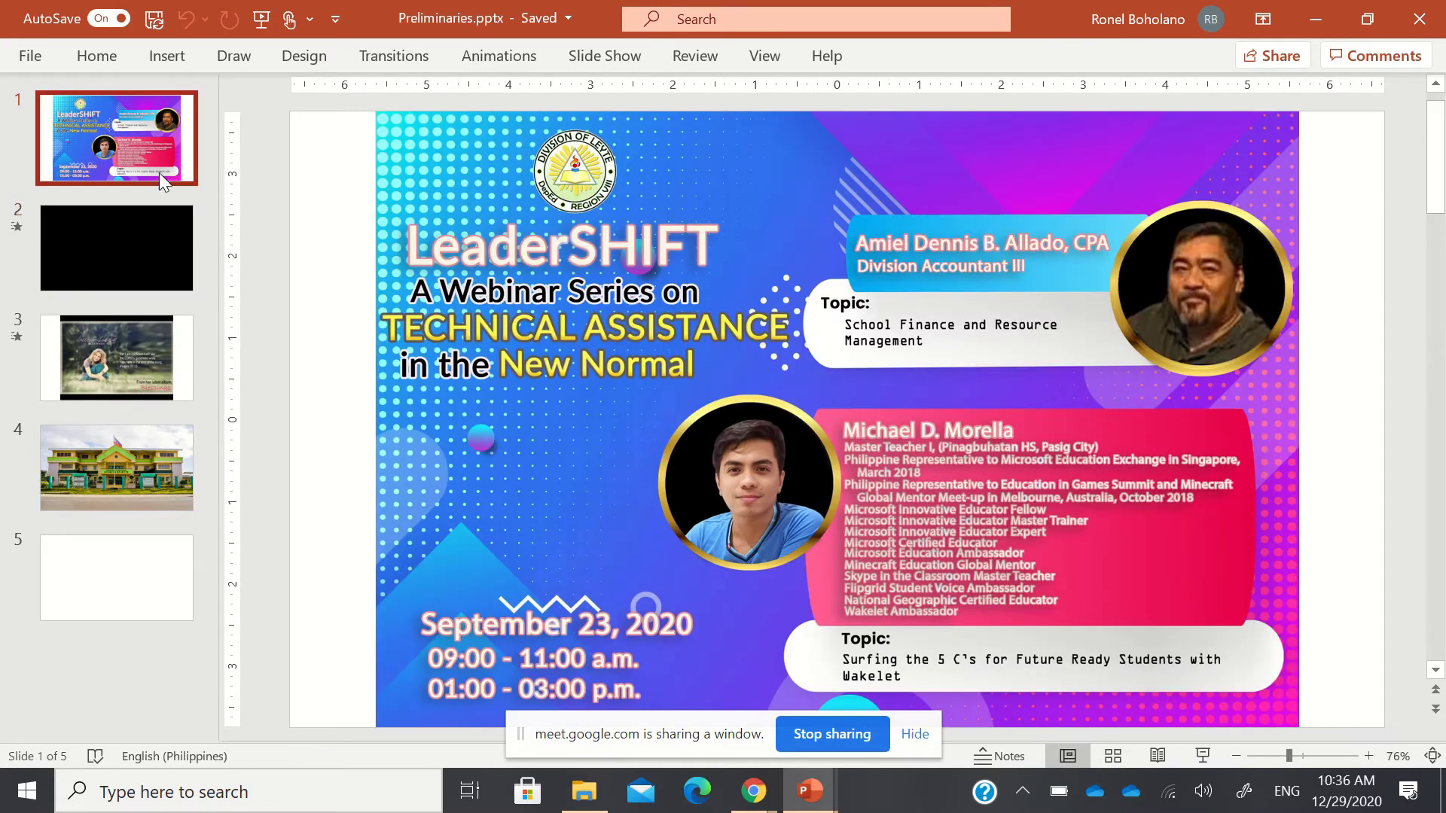
# - Delete the webinar poster from slide 1 and remove slide 4 with the building photo, returning to slide 1
pyautogui.click(576, 331)
pyautogui.press('Delete')
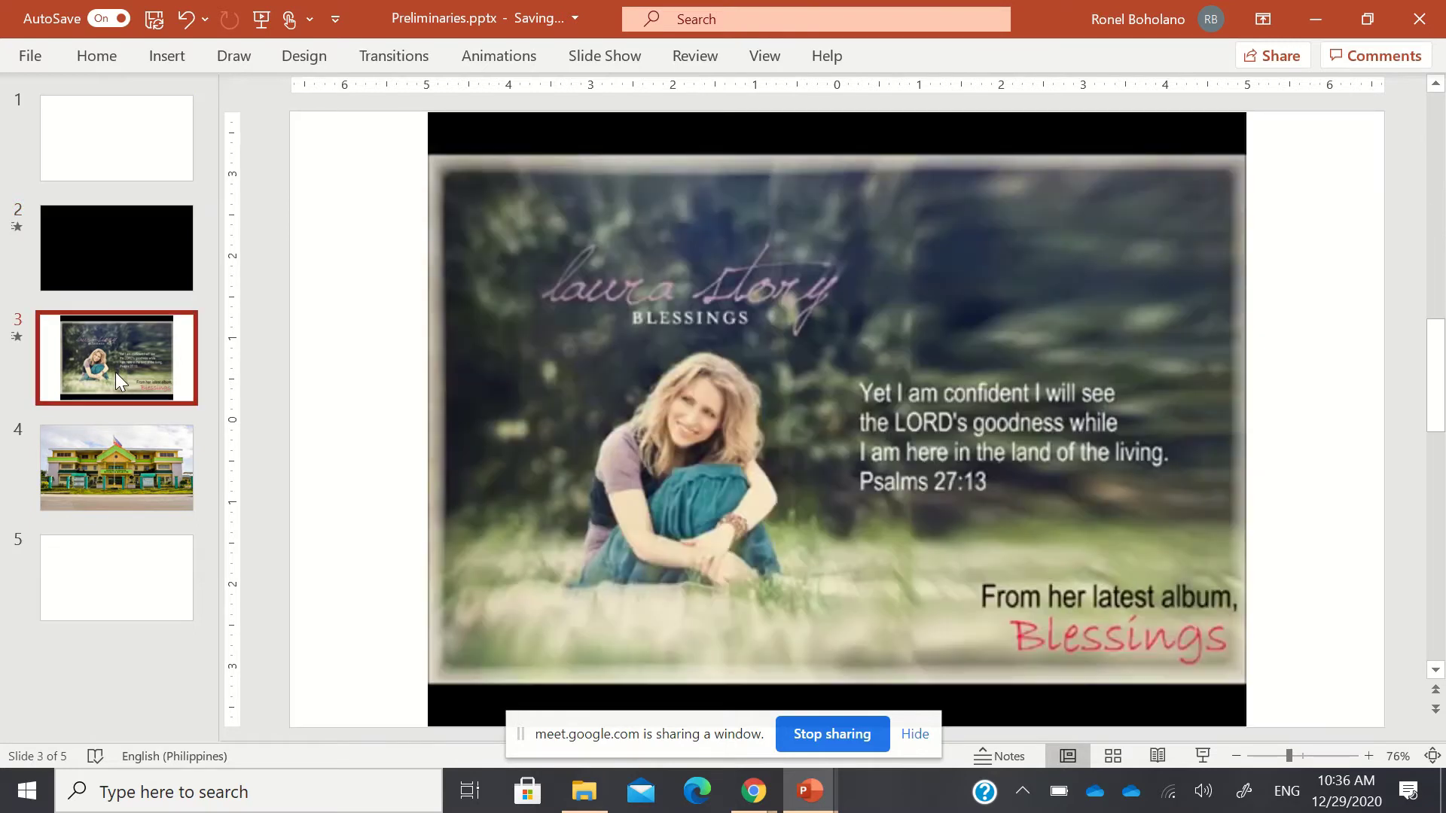
pyautogui.click(128, 458)
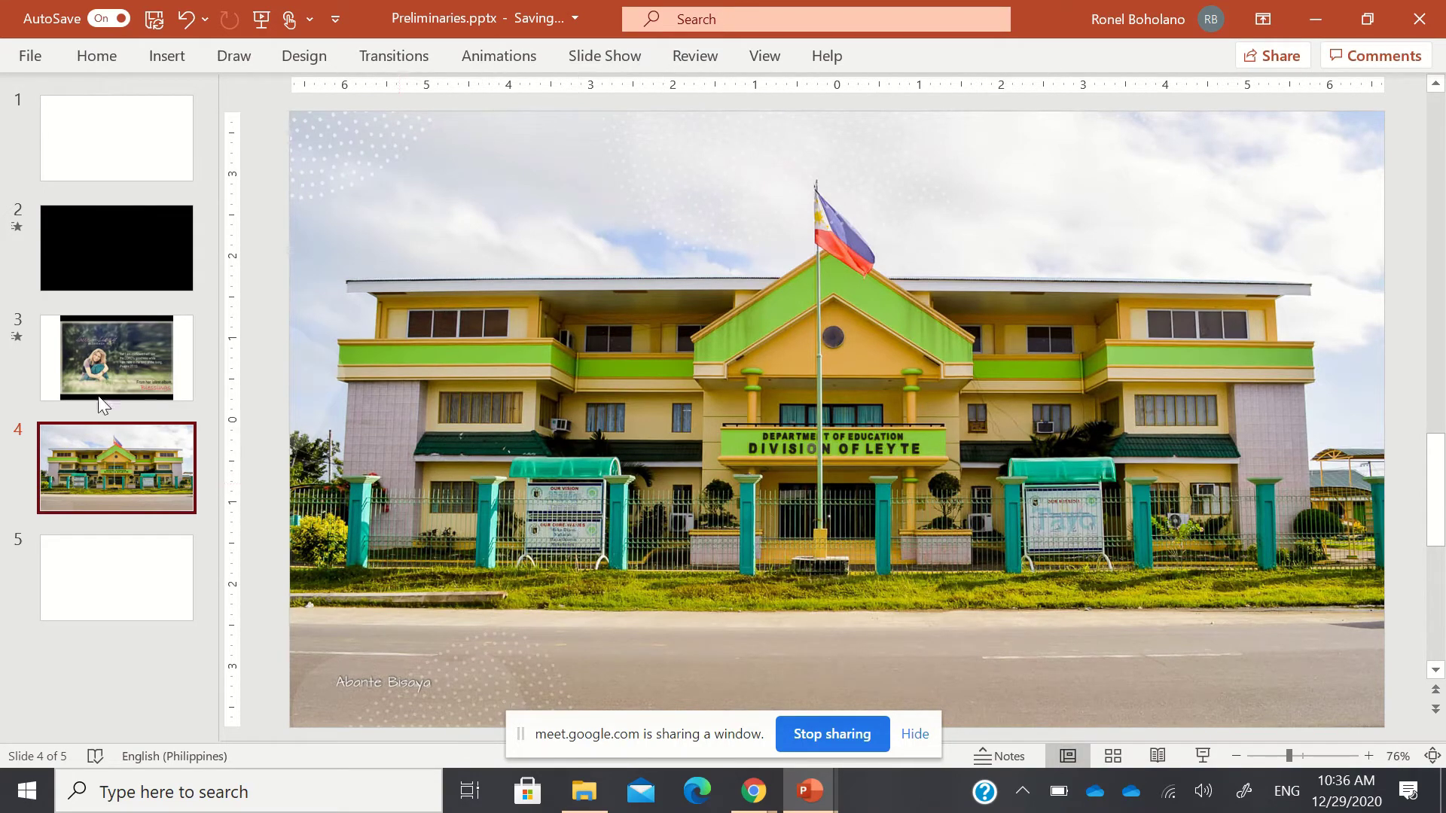
pyautogui.press('Delete')
pyautogui.click(98, 251)
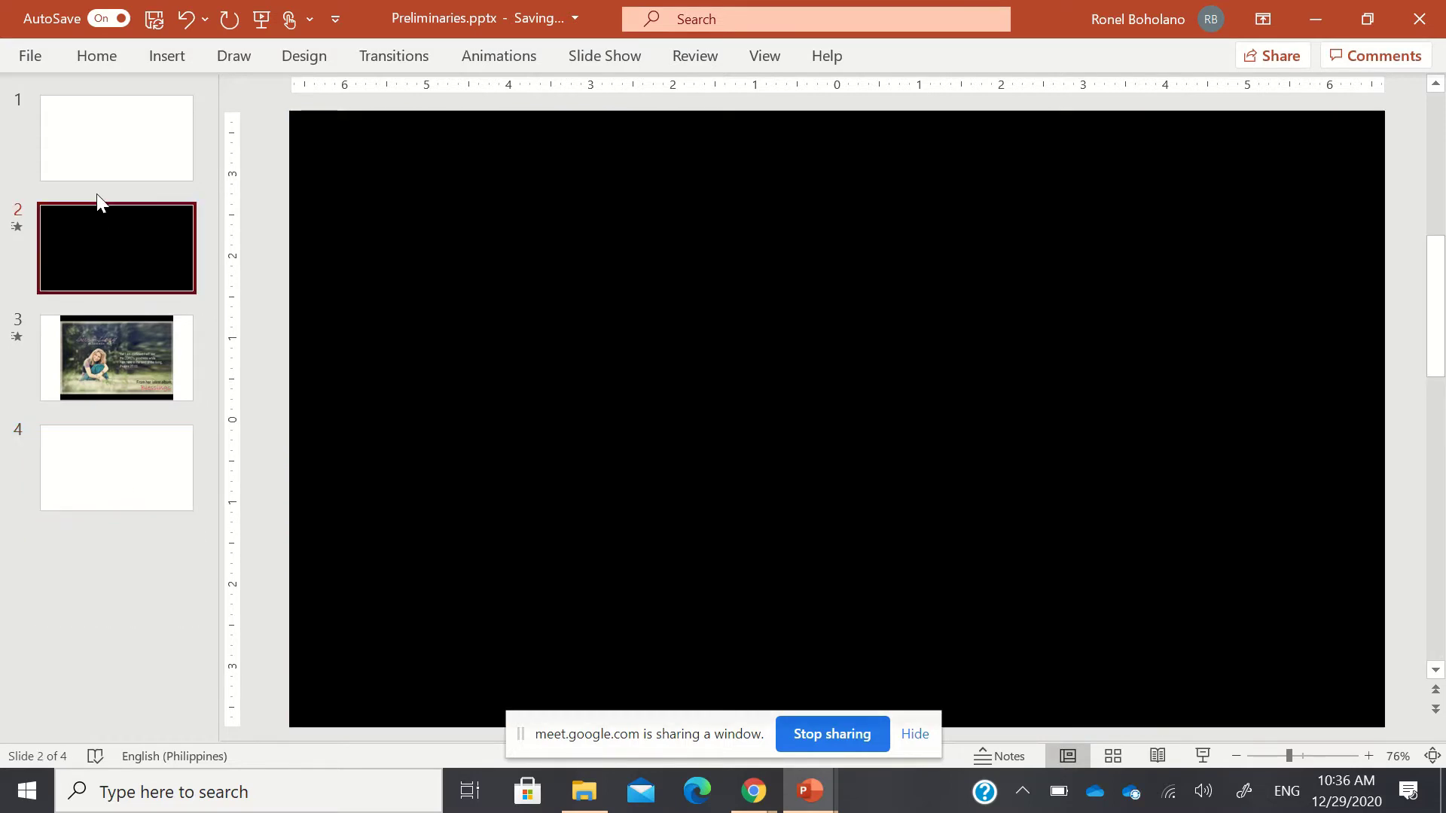
pyautogui.click(95, 177)
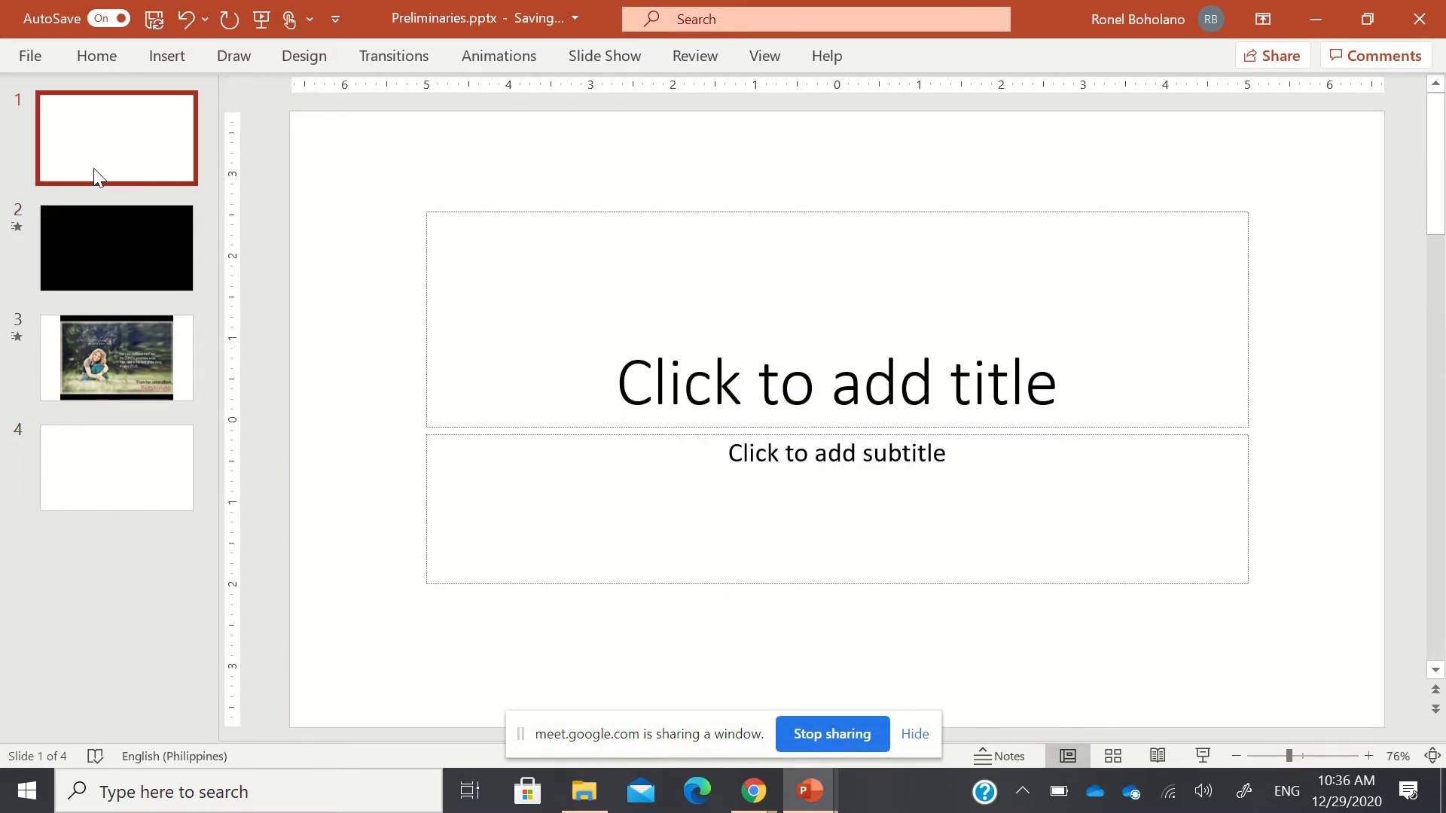
# - Stop sharing the PowerPoint window, return to the Meet call and share the Preliminaries.pptx window again
pyautogui.click(831, 735)
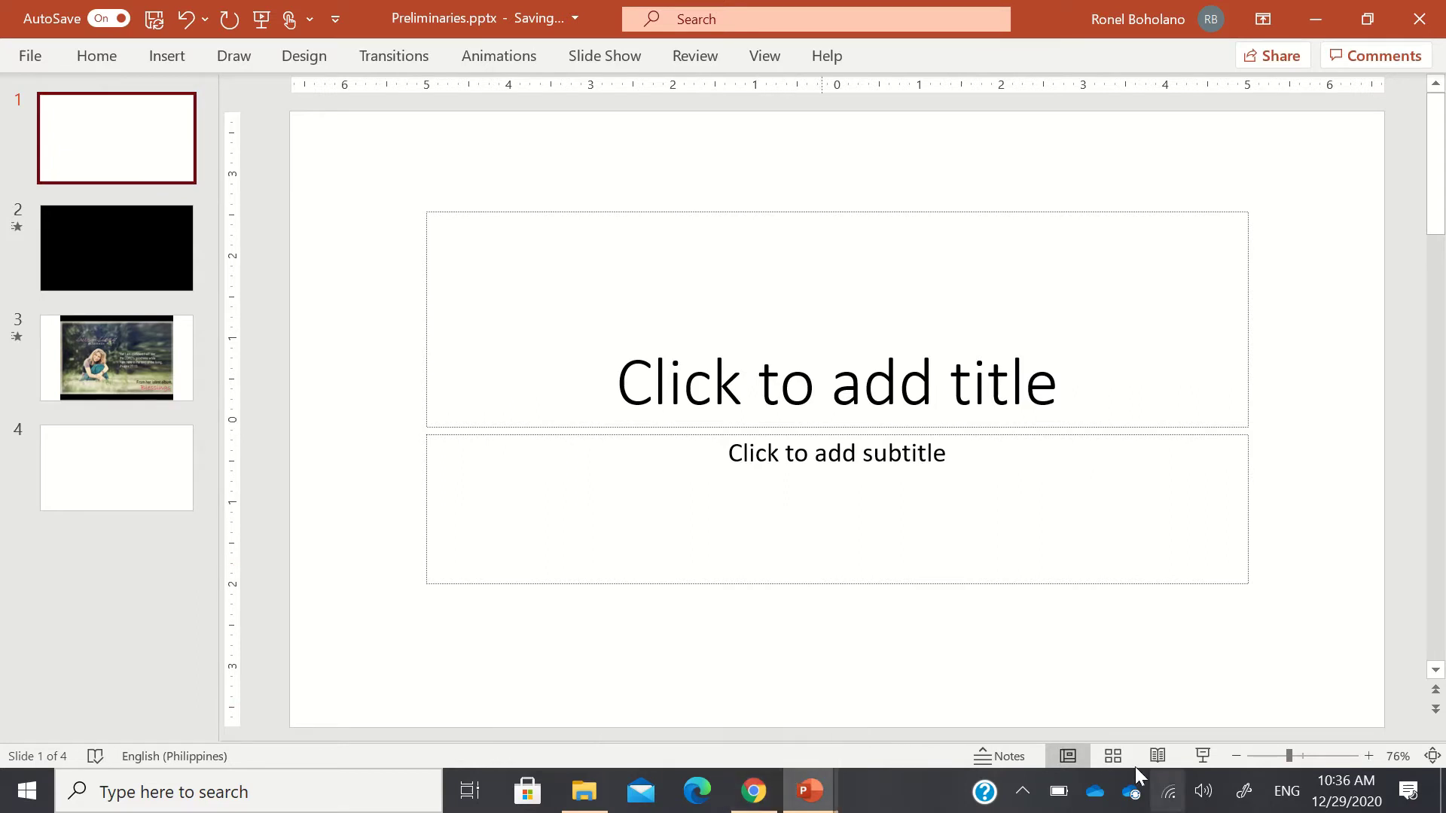
pyautogui.click(767, 797)
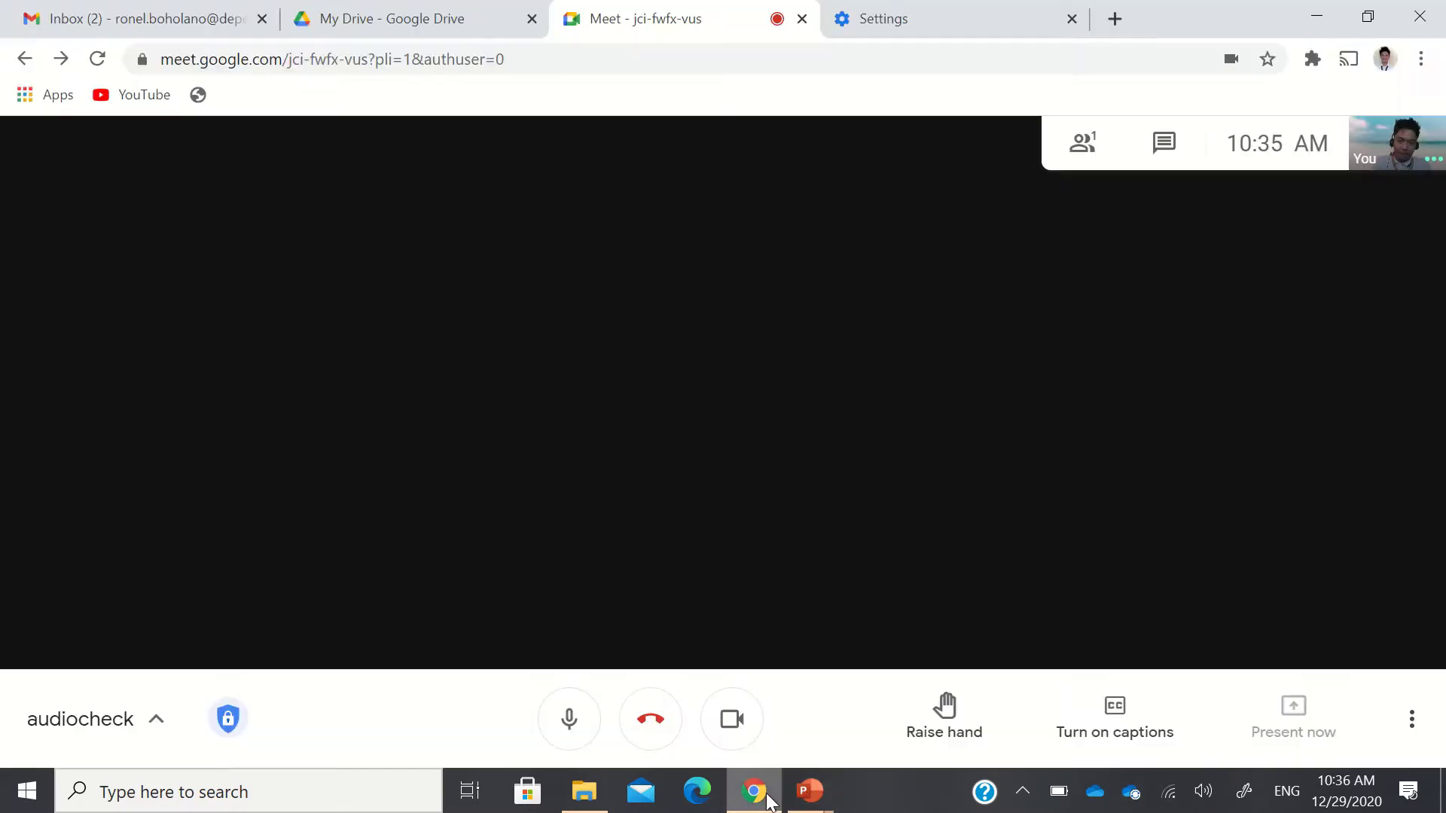
pyautogui.click(1292, 715)
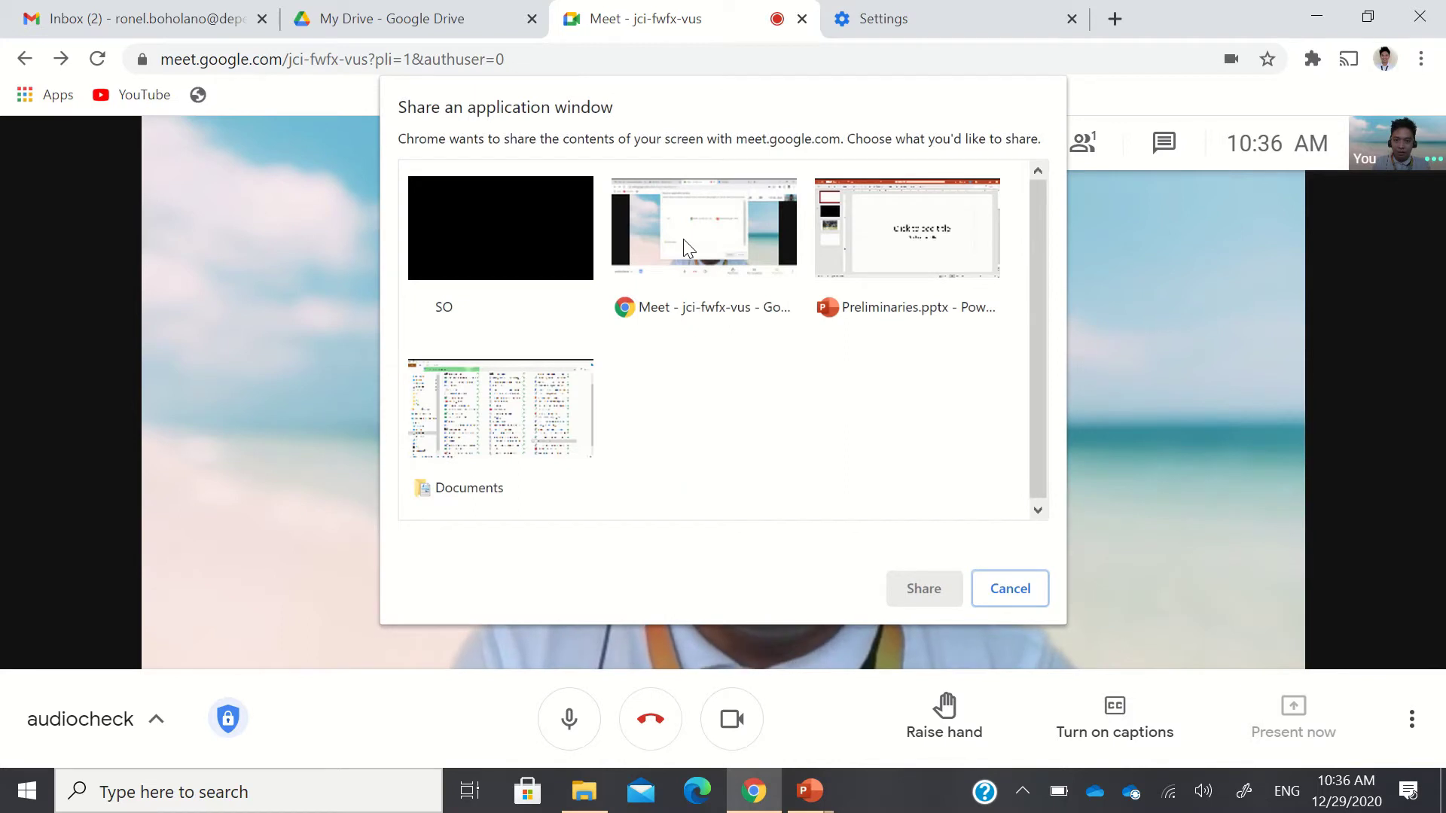
pyautogui.click(684, 238)
pyautogui.click(908, 233)
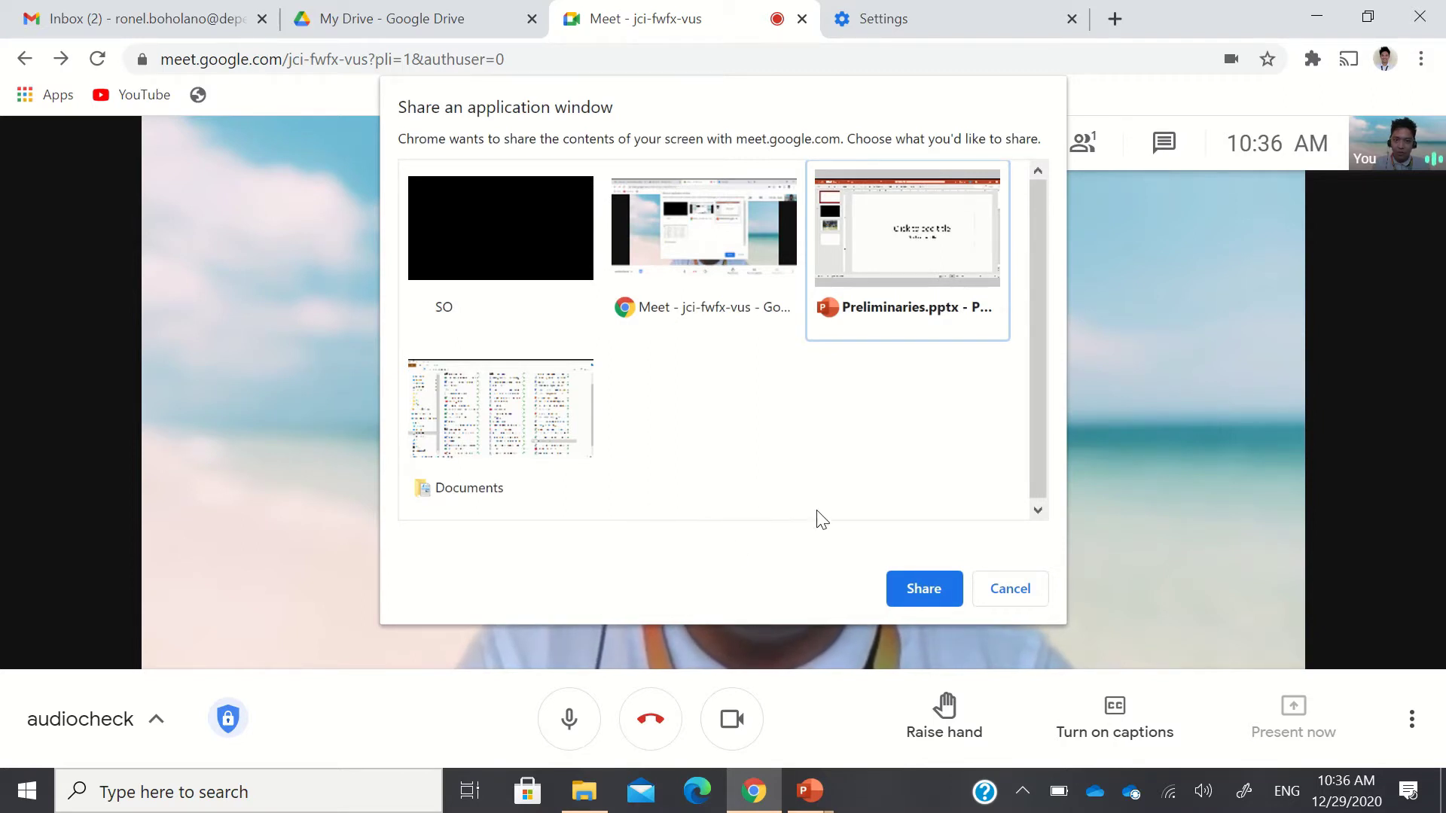
pyautogui.click(915, 591)
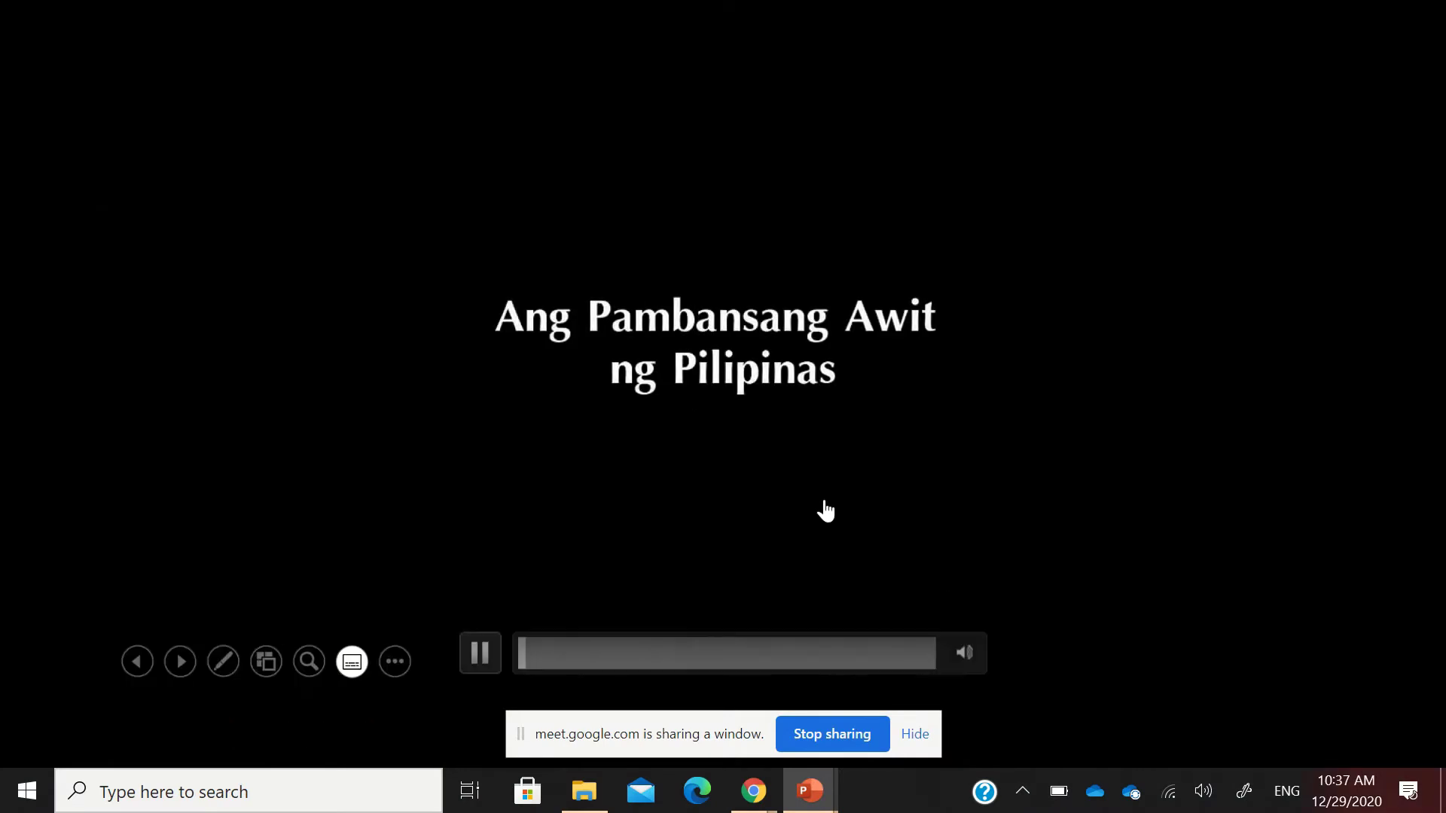
# - Advance the slide show to the Blessings slide and pause its video, ending the window share and returning to Meet
pyautogui.press('Right')
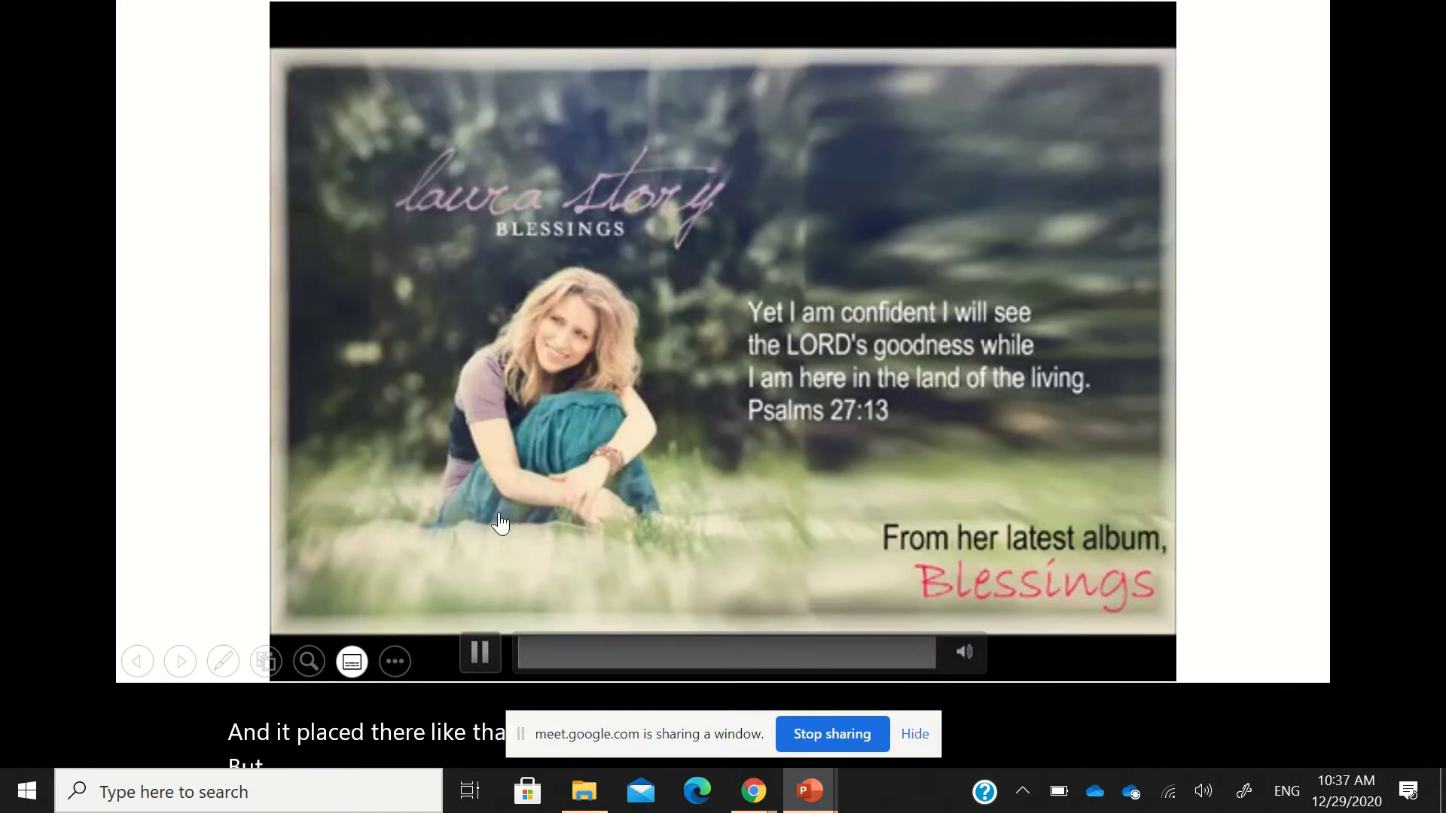
pyautogui.click(594, 571)
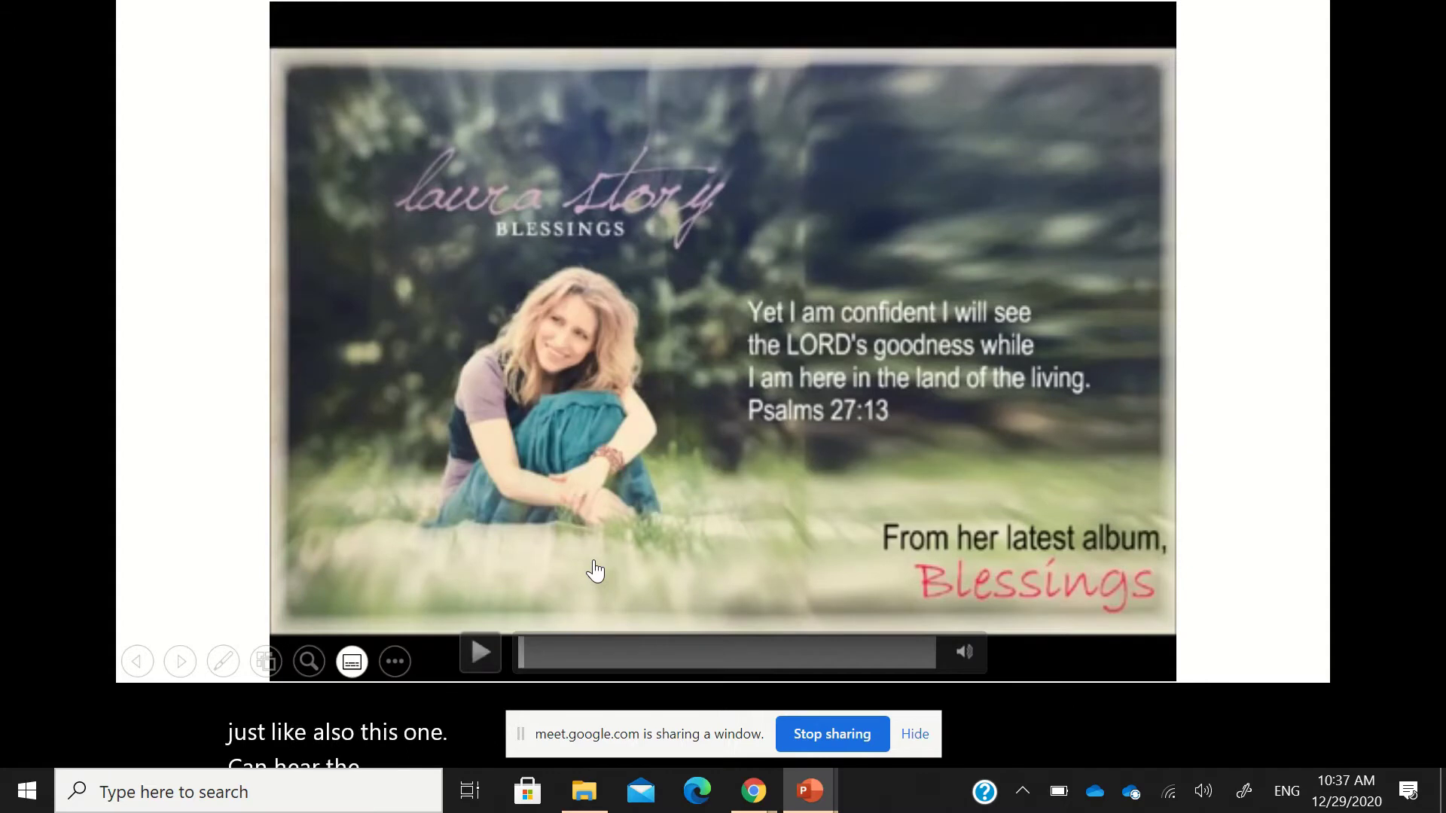
pyautogui.click(812, 737)
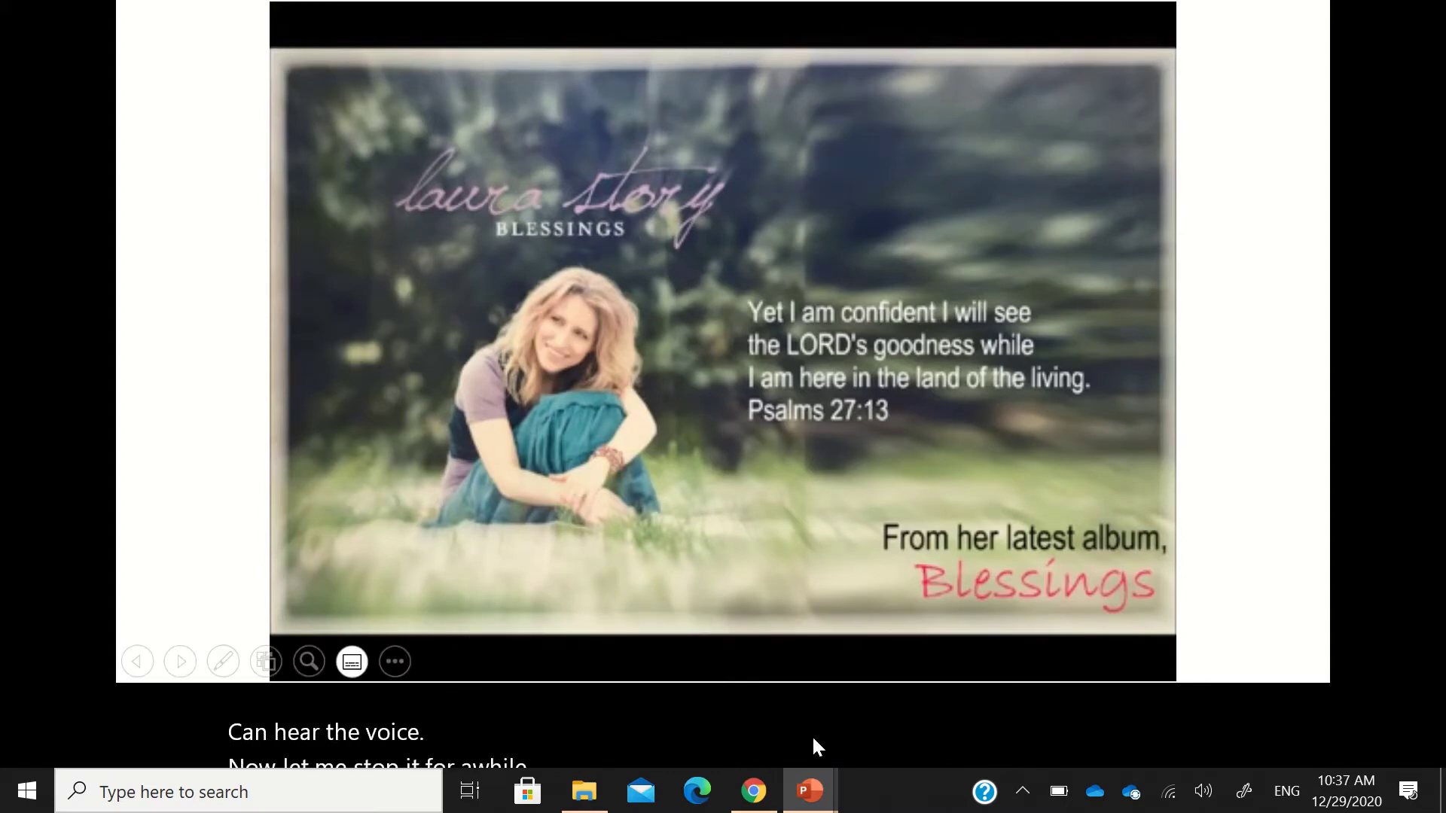
pyautogui.click(753, 791)
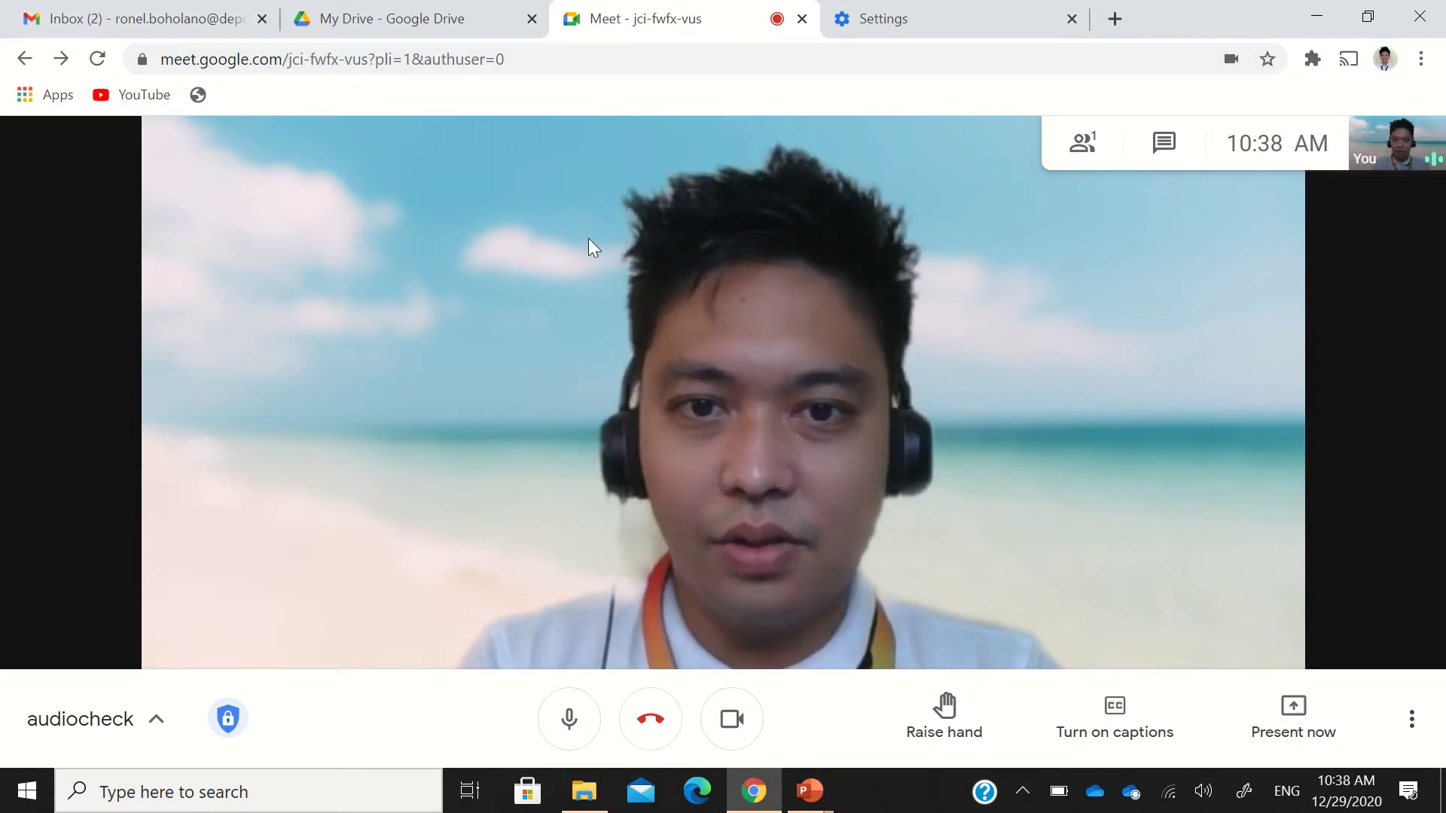
# - Switch to Google Drive and browse through the files stored in My Drive
pyautogui.click(386, 8)
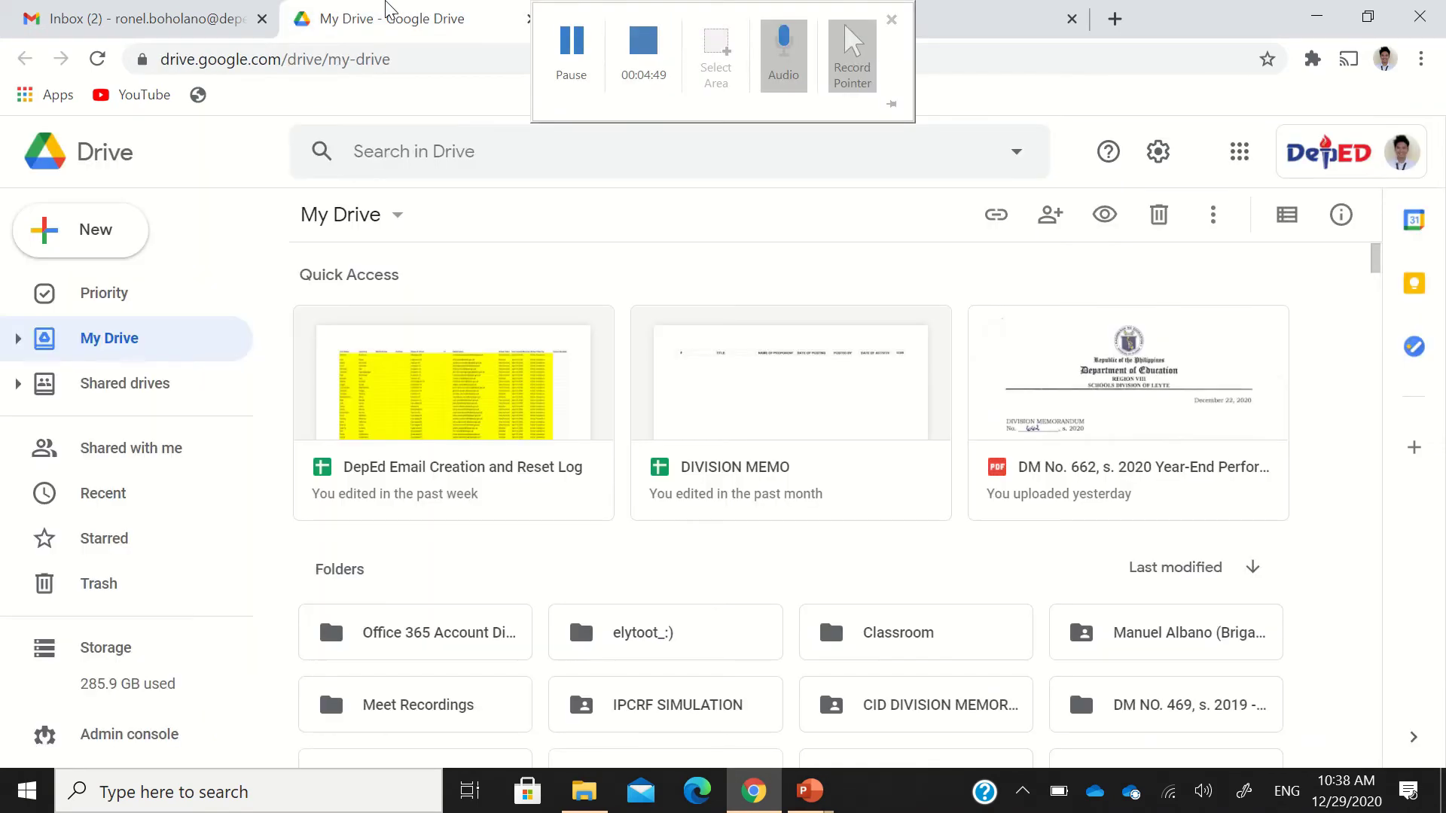
pyautogui.scroll(-5, 1013, 602)
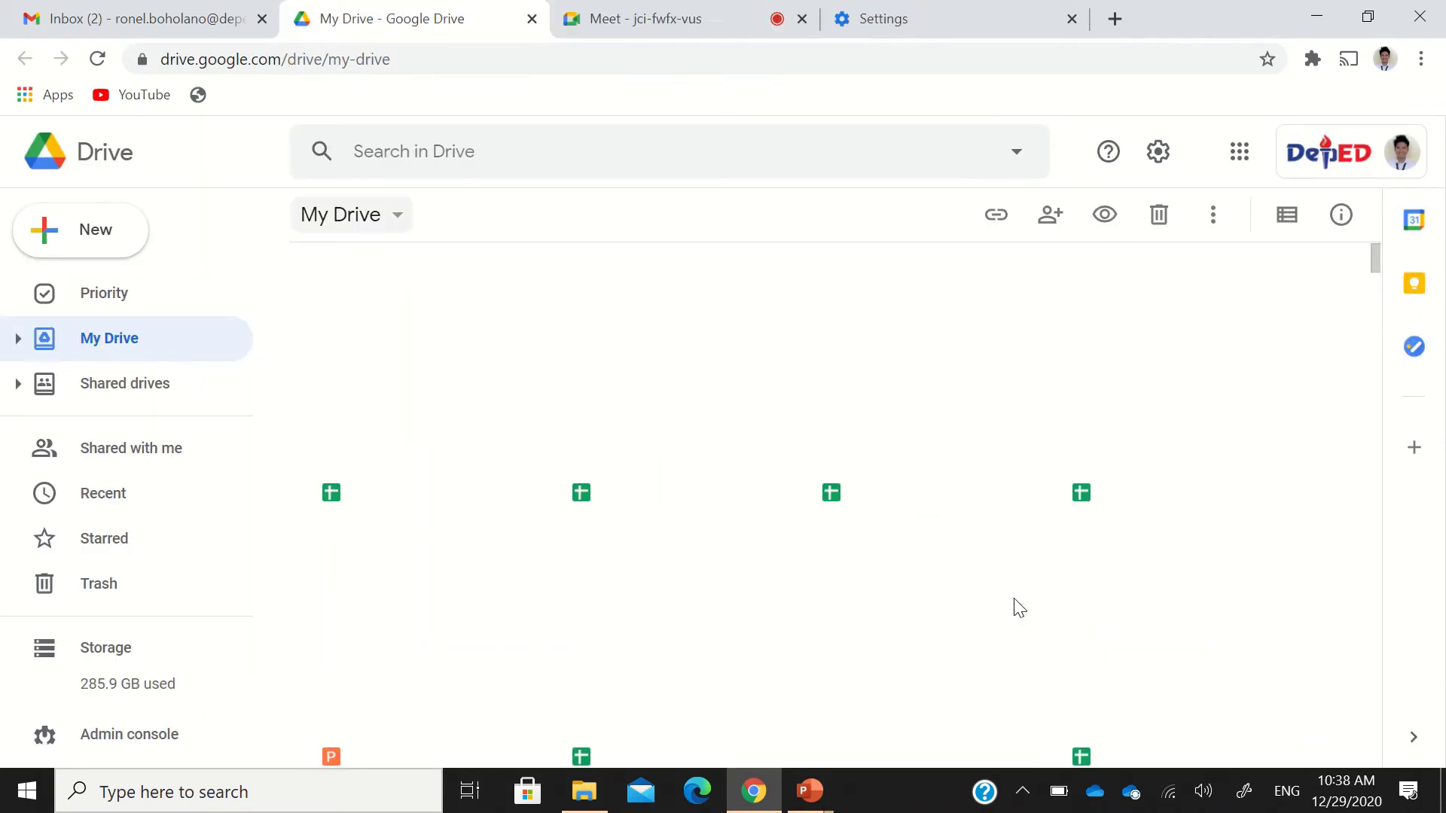
pyautogui.scroll(-10, 1013, 598)
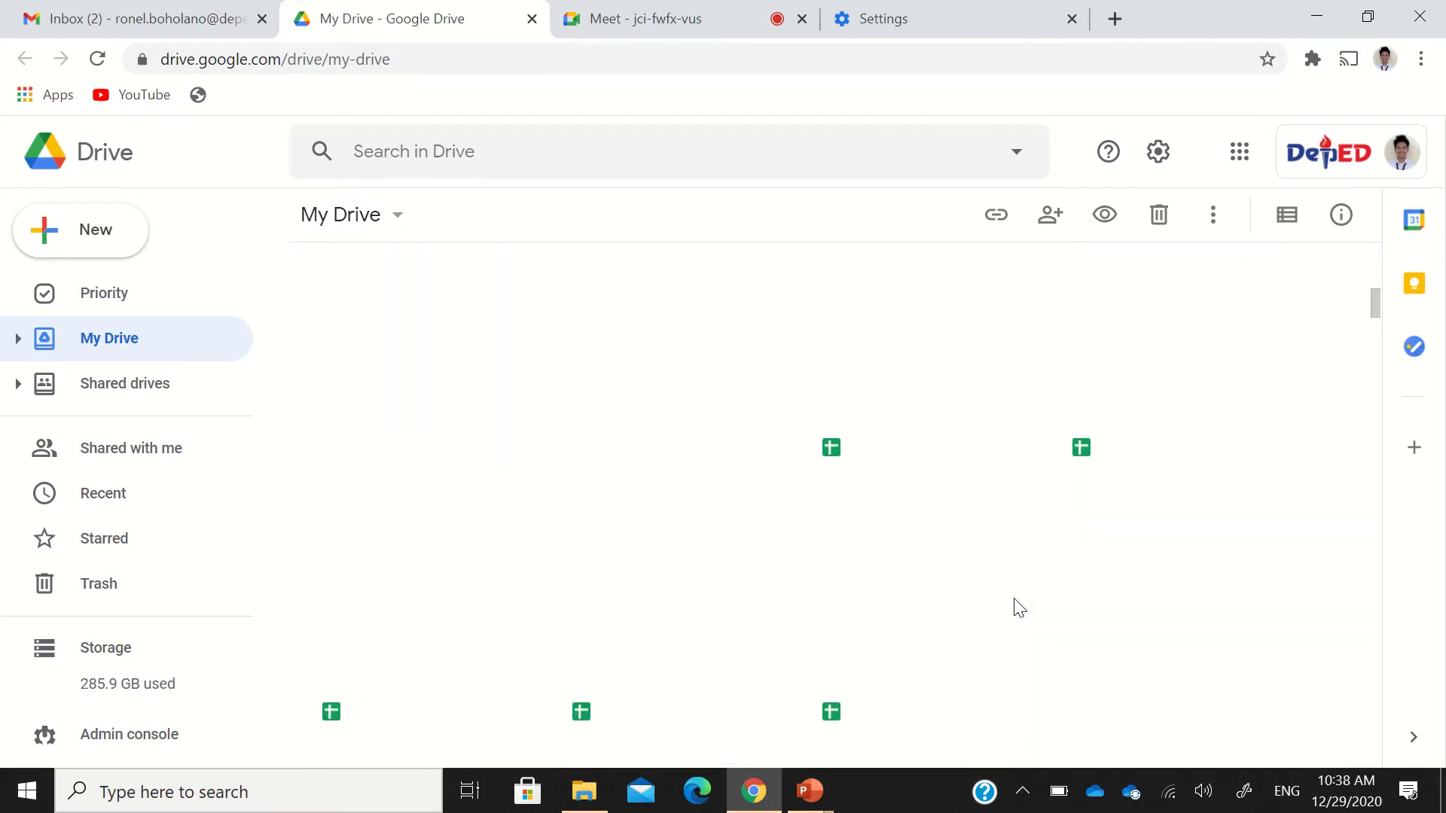
pyautogui.scroll(-10, 1018, 607)
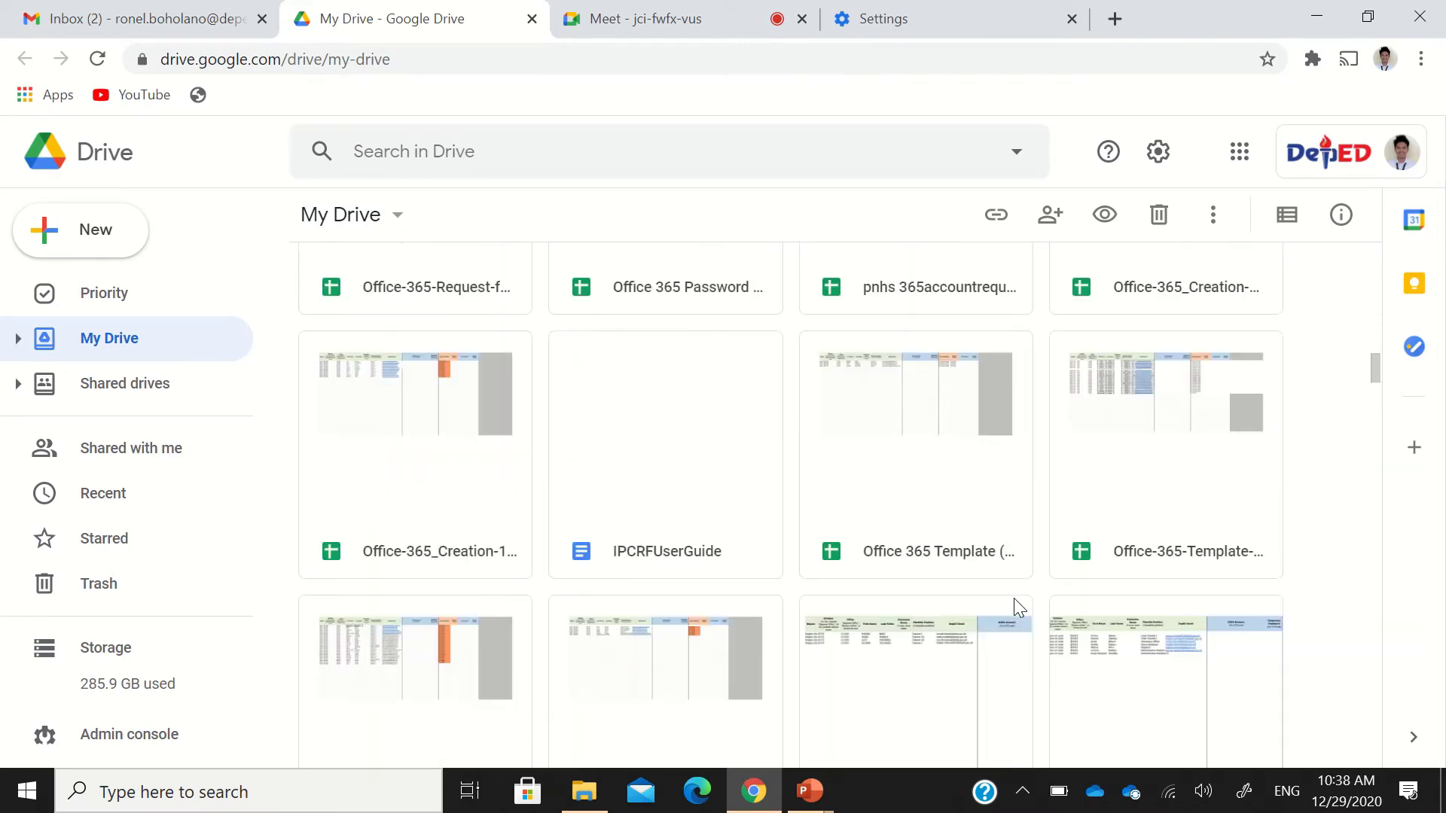
pyautogui.scroll(-10, 1018, 607)
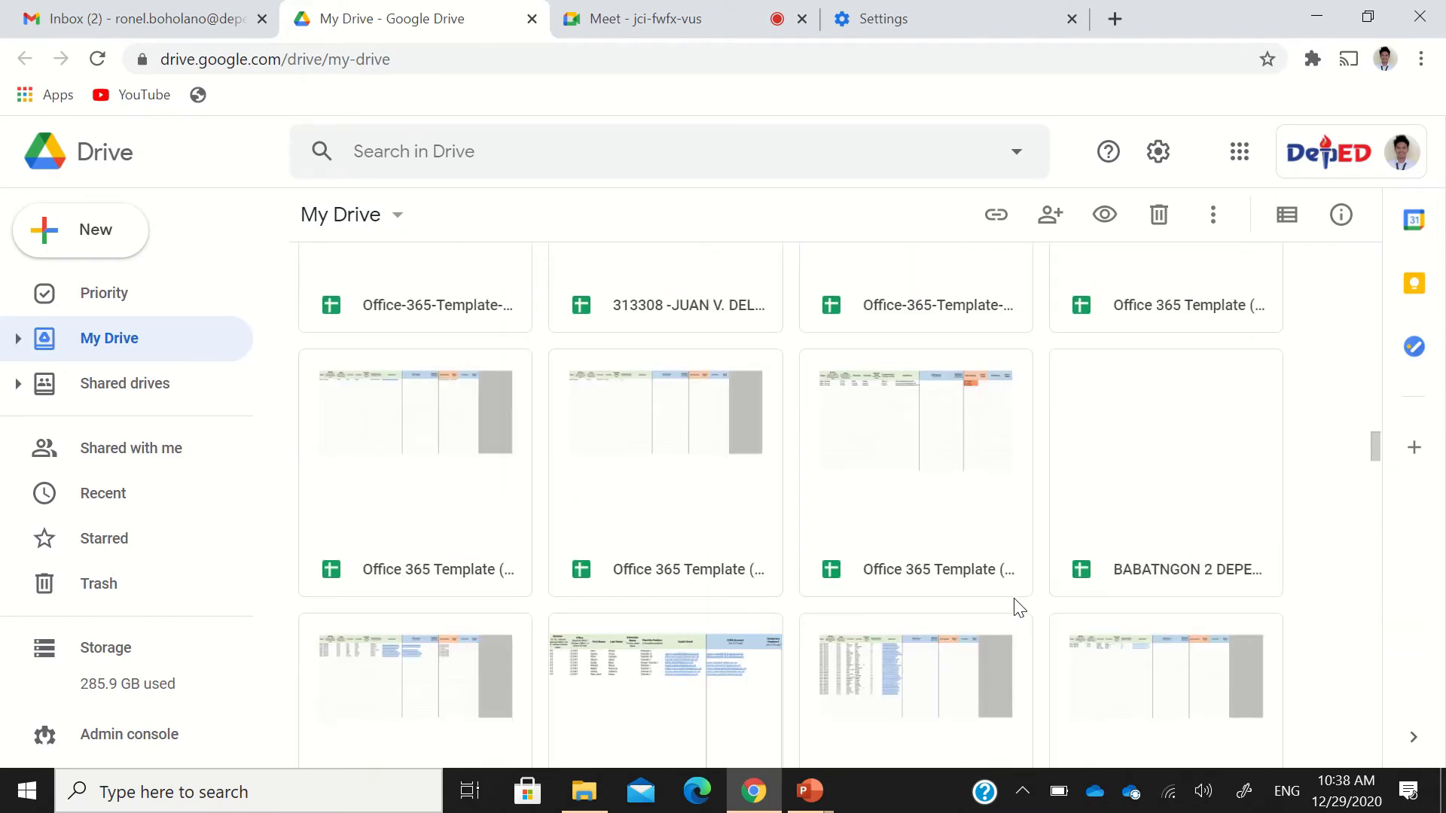
pyautogui.scroll(-10, 1019, 607)
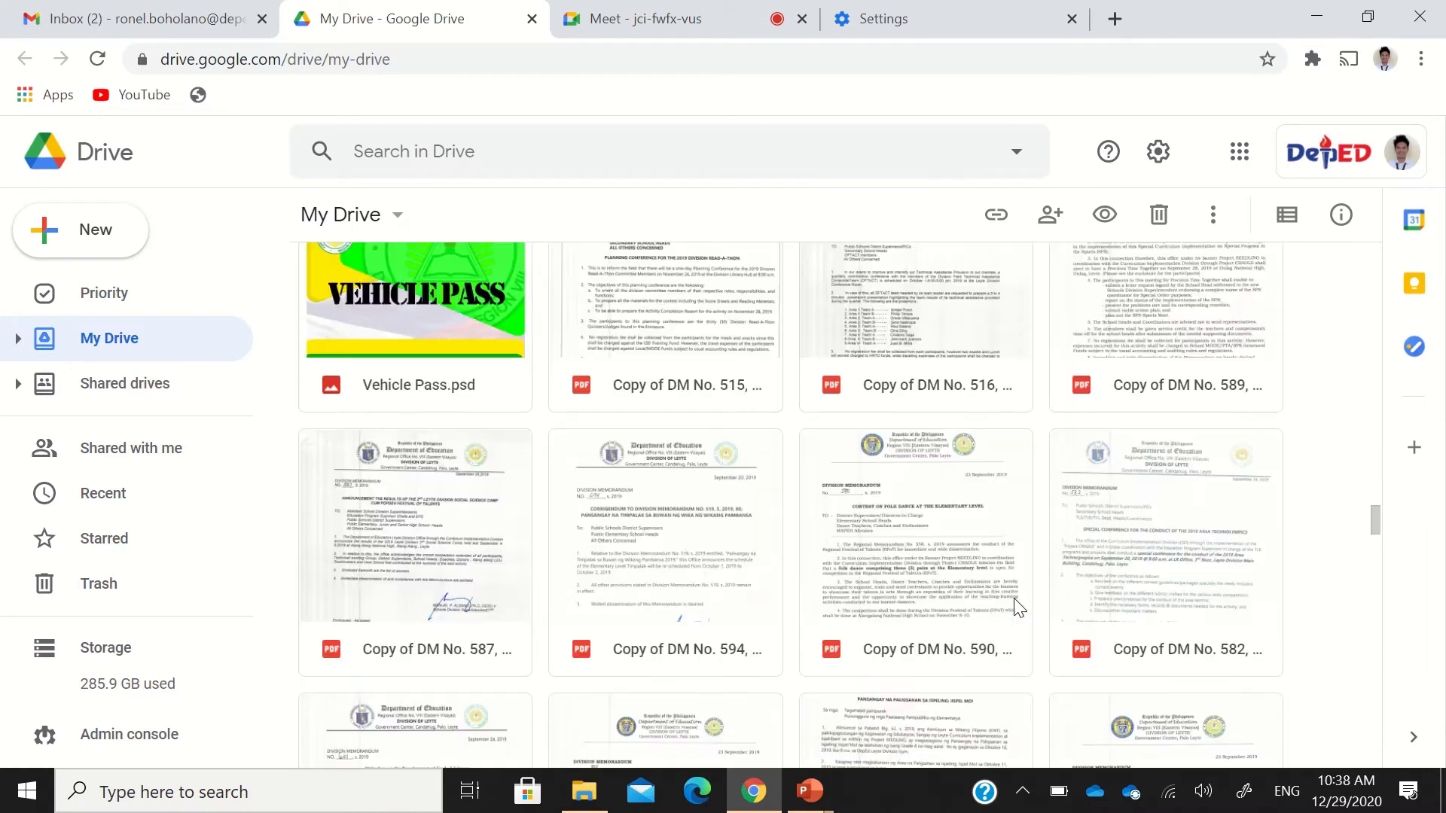
pyautogui.scroll(-8, 1014, 603)
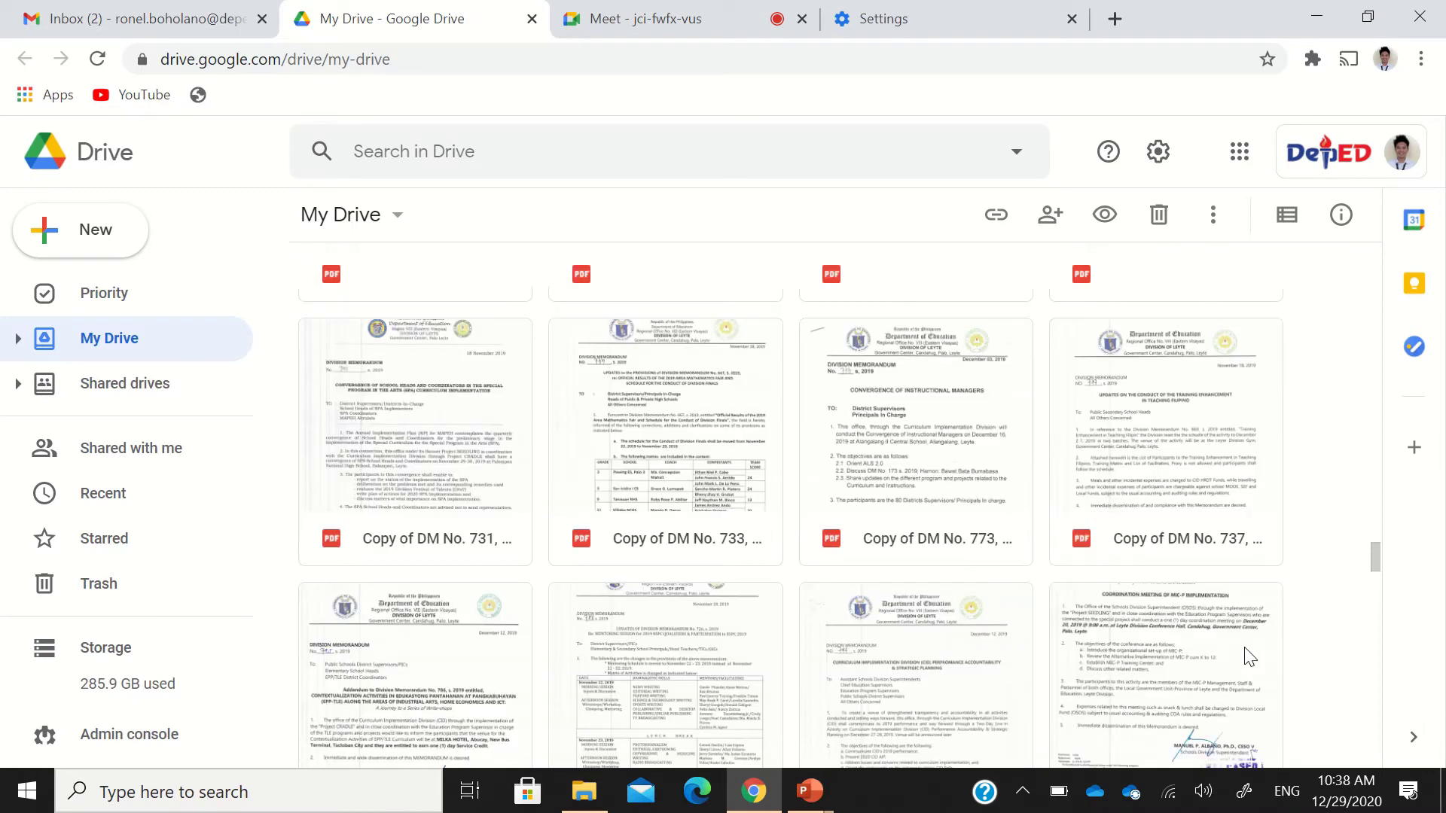
pyautogui.moveTo(1375, 575); pyautogui.dragTo(1376, 767)
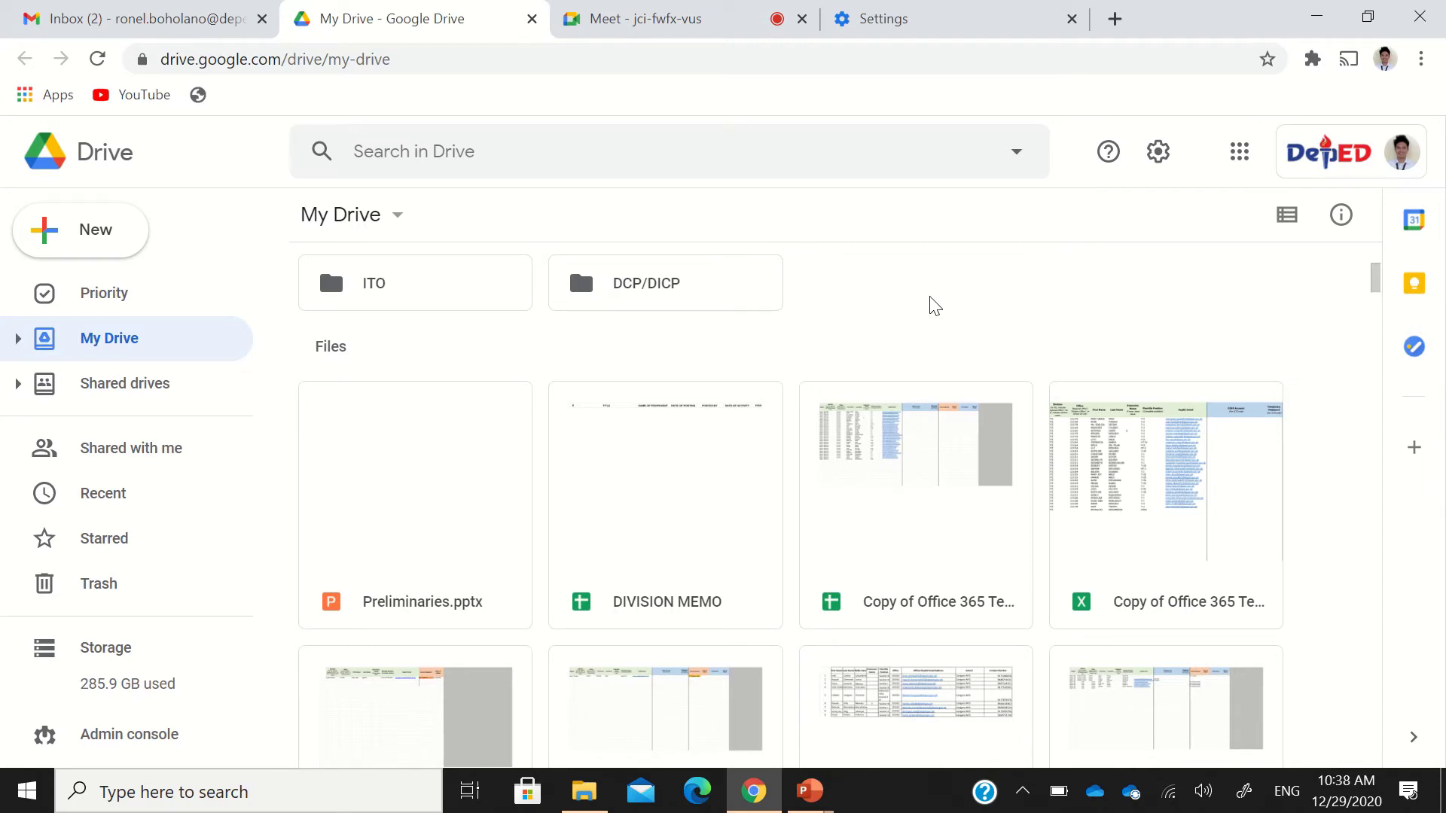
# - Examine the options in My Drive for creating folders, uploading items and adding Google Docs, Sheets, Slides and Forms files
pyautogui.scroll(3, 934, 305)
pyautogui.rightClick(931, 299)
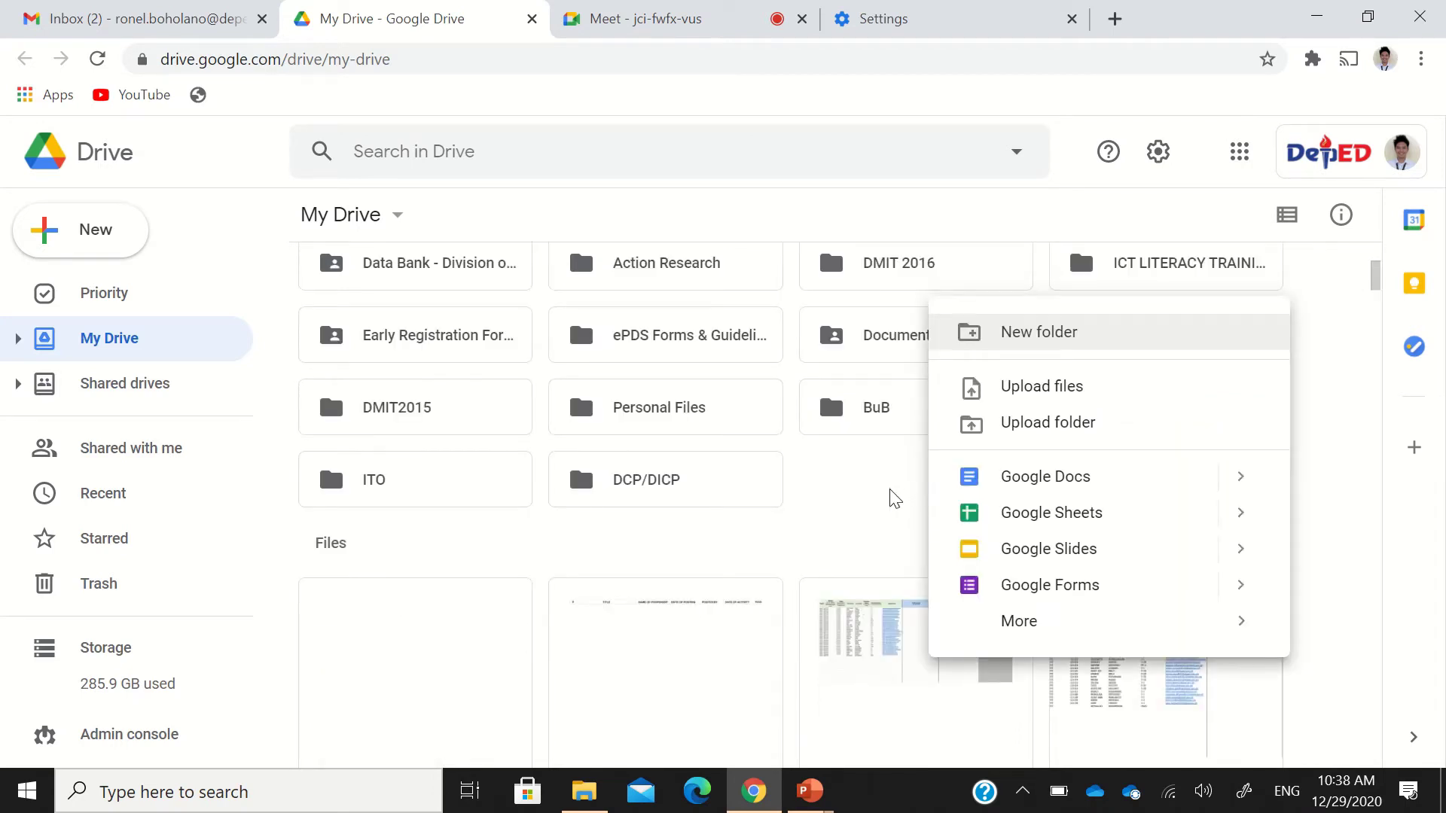
pyautogui.scroll(-1, 895, 498)
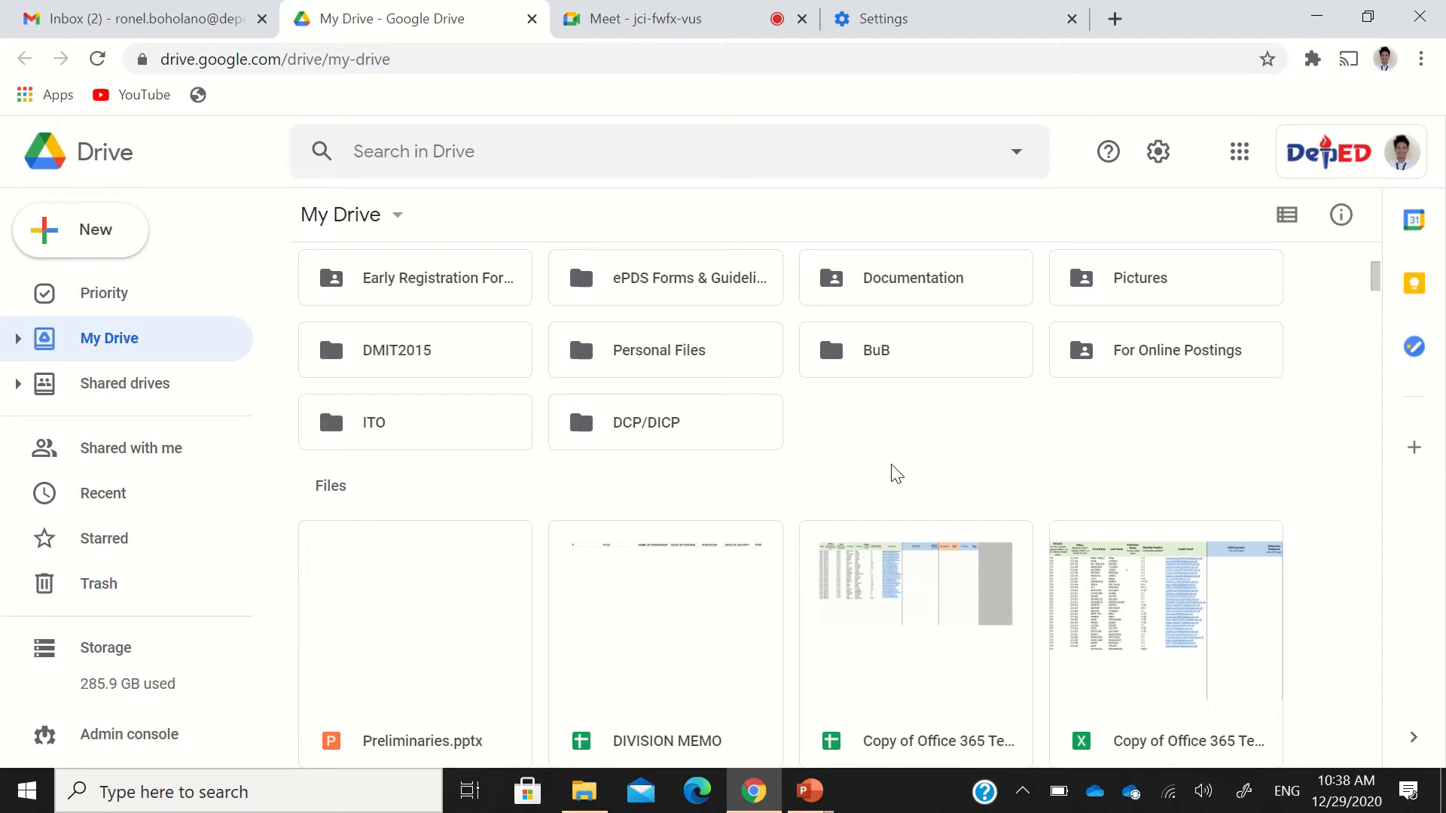
pyautogui.rightClick(894, 473)
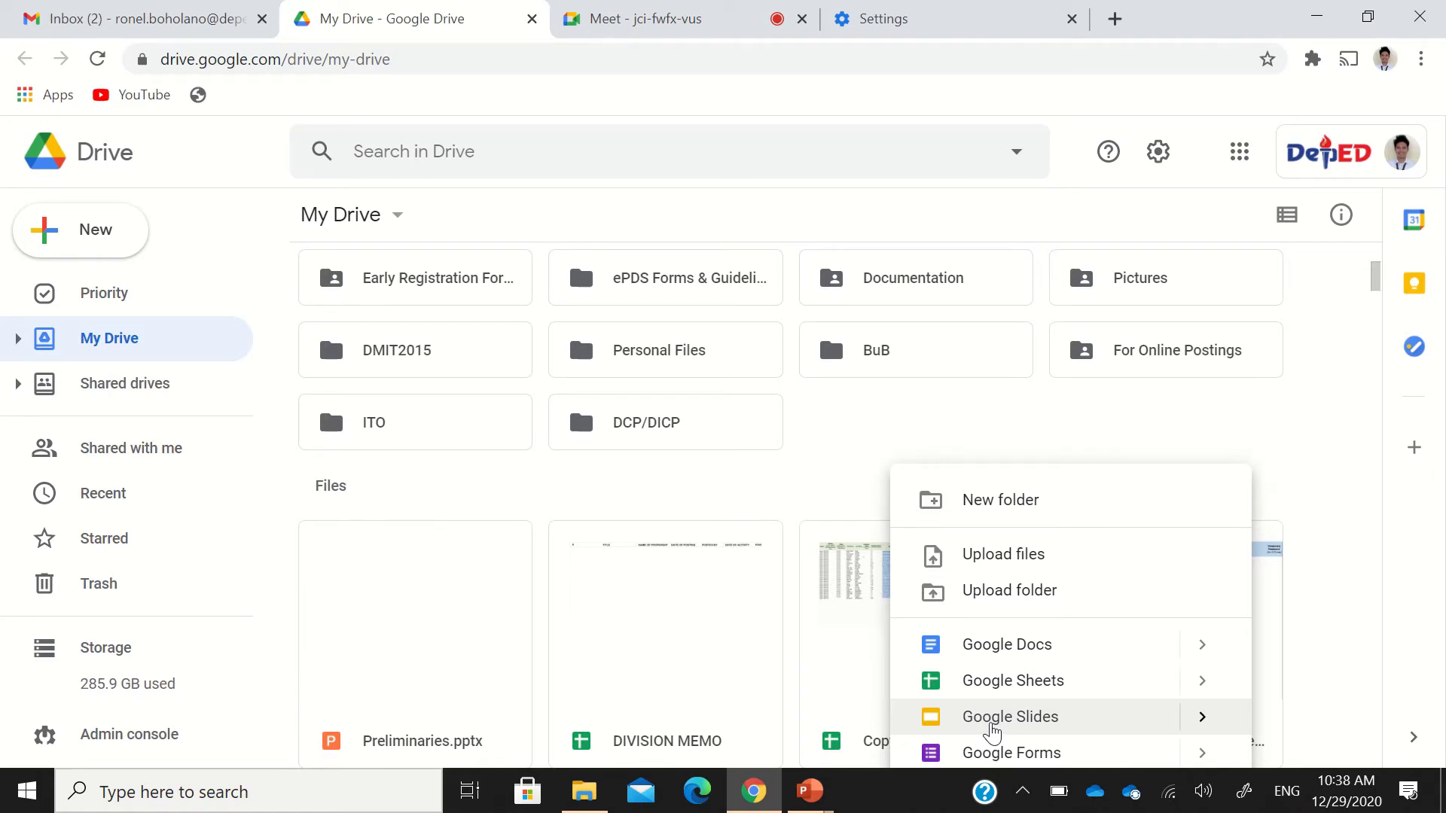
# - Go to Google Slides, create a blank presentation and add two more slides after the title slide
pyautogui.click(1256, 203)
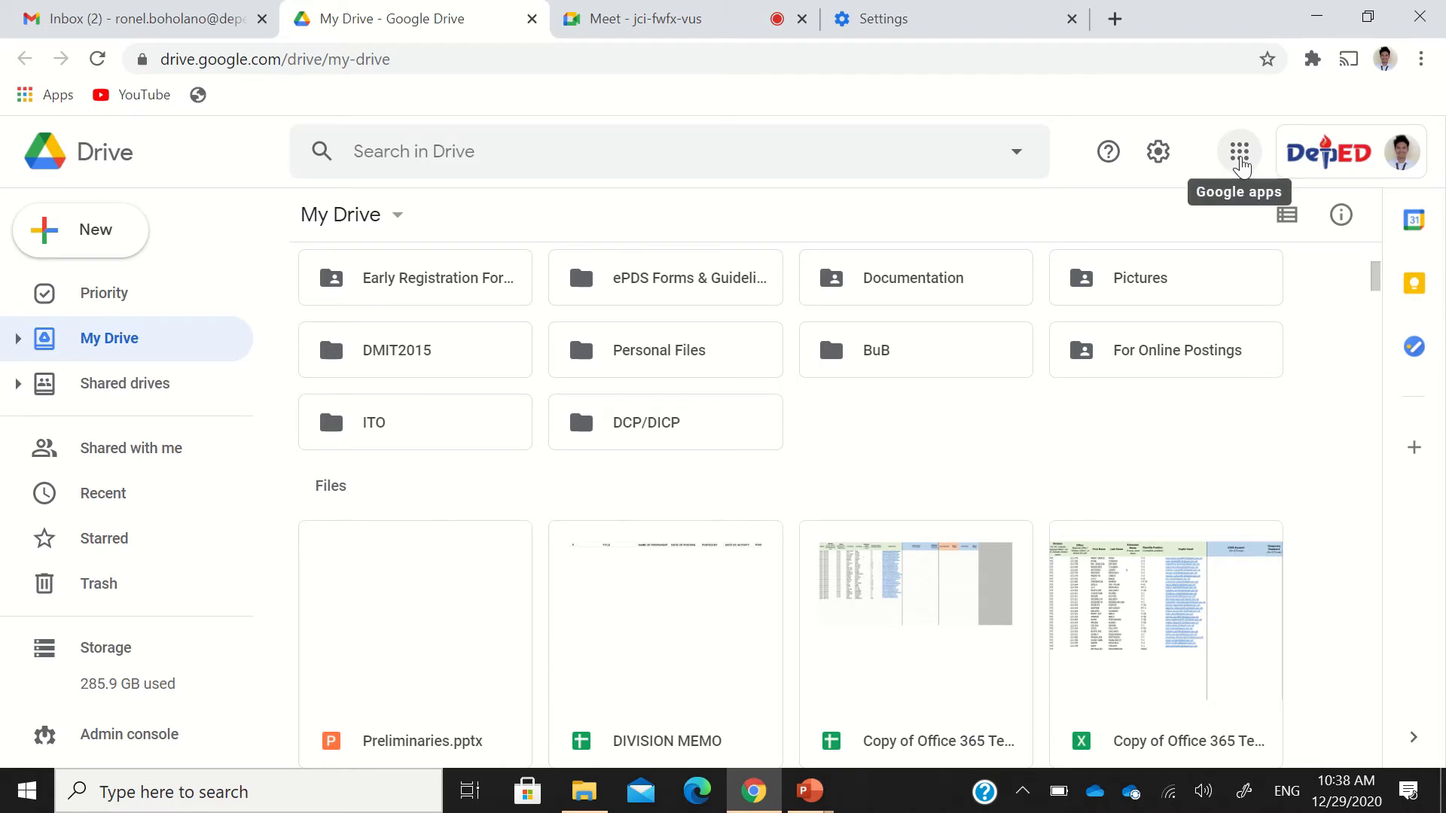
pyautogui.click(1240, 160)
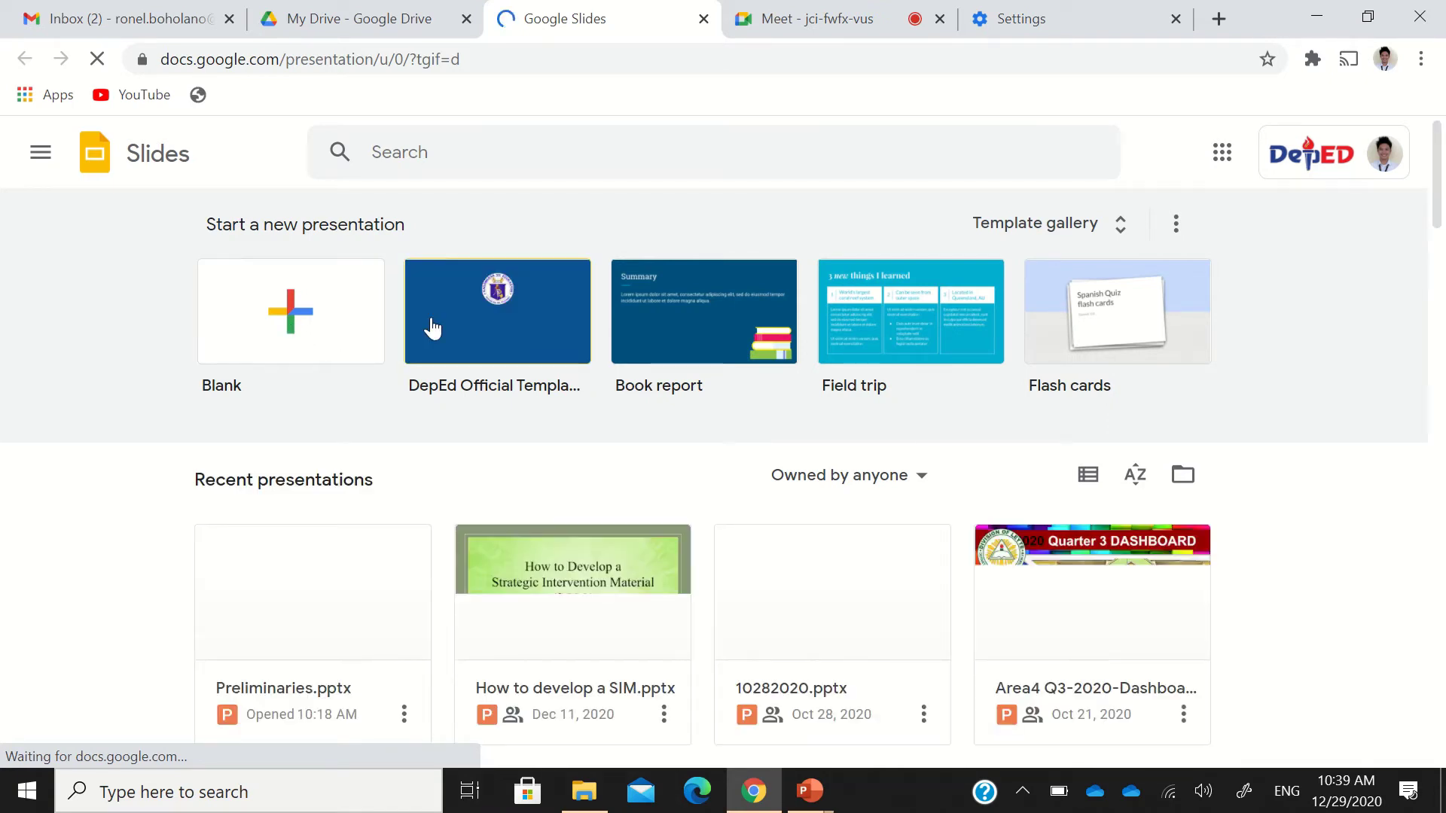
pyautogui.click(314, 332)
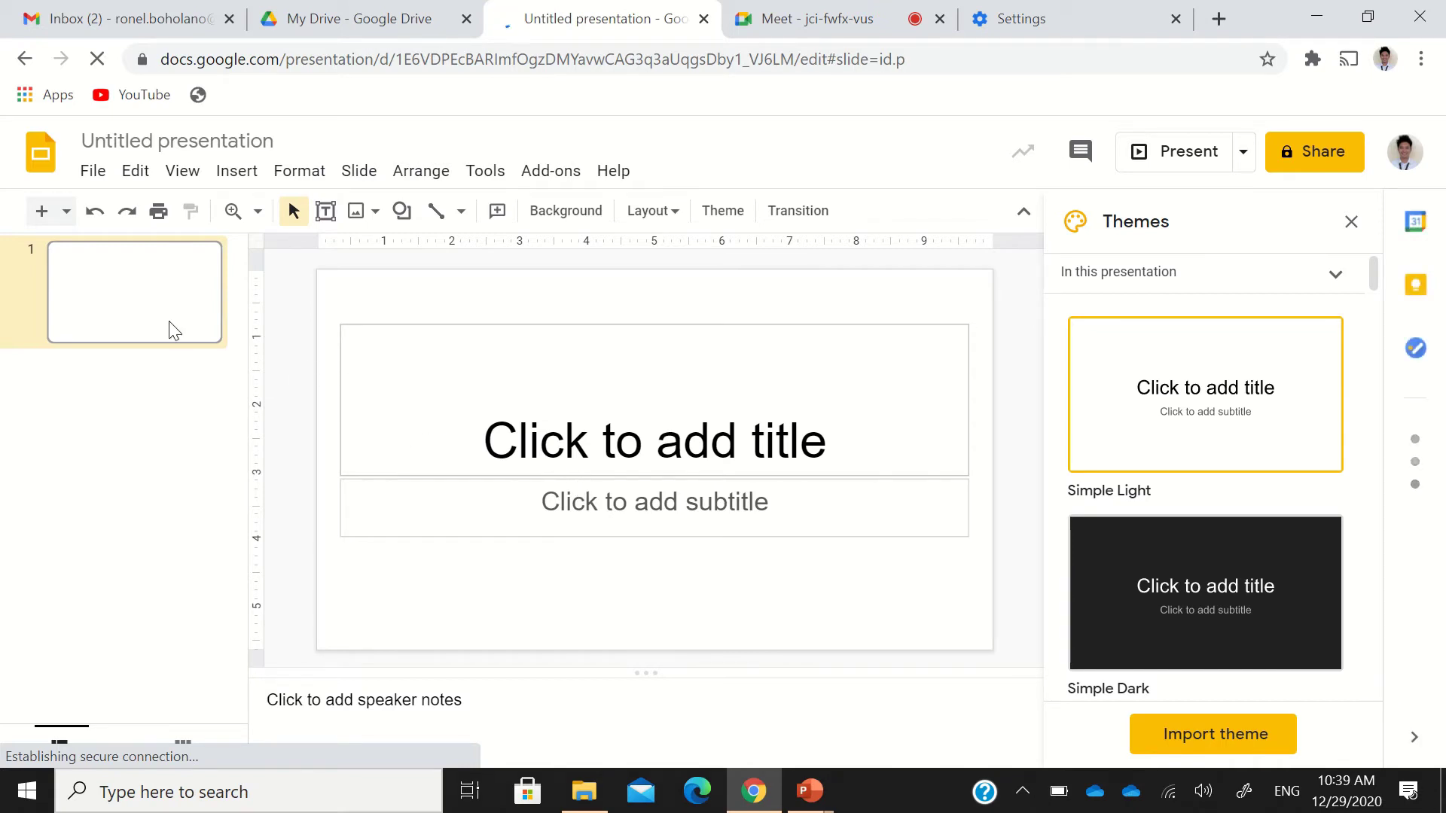
pyautogui.press('Return')
pyautogui.press('Return')
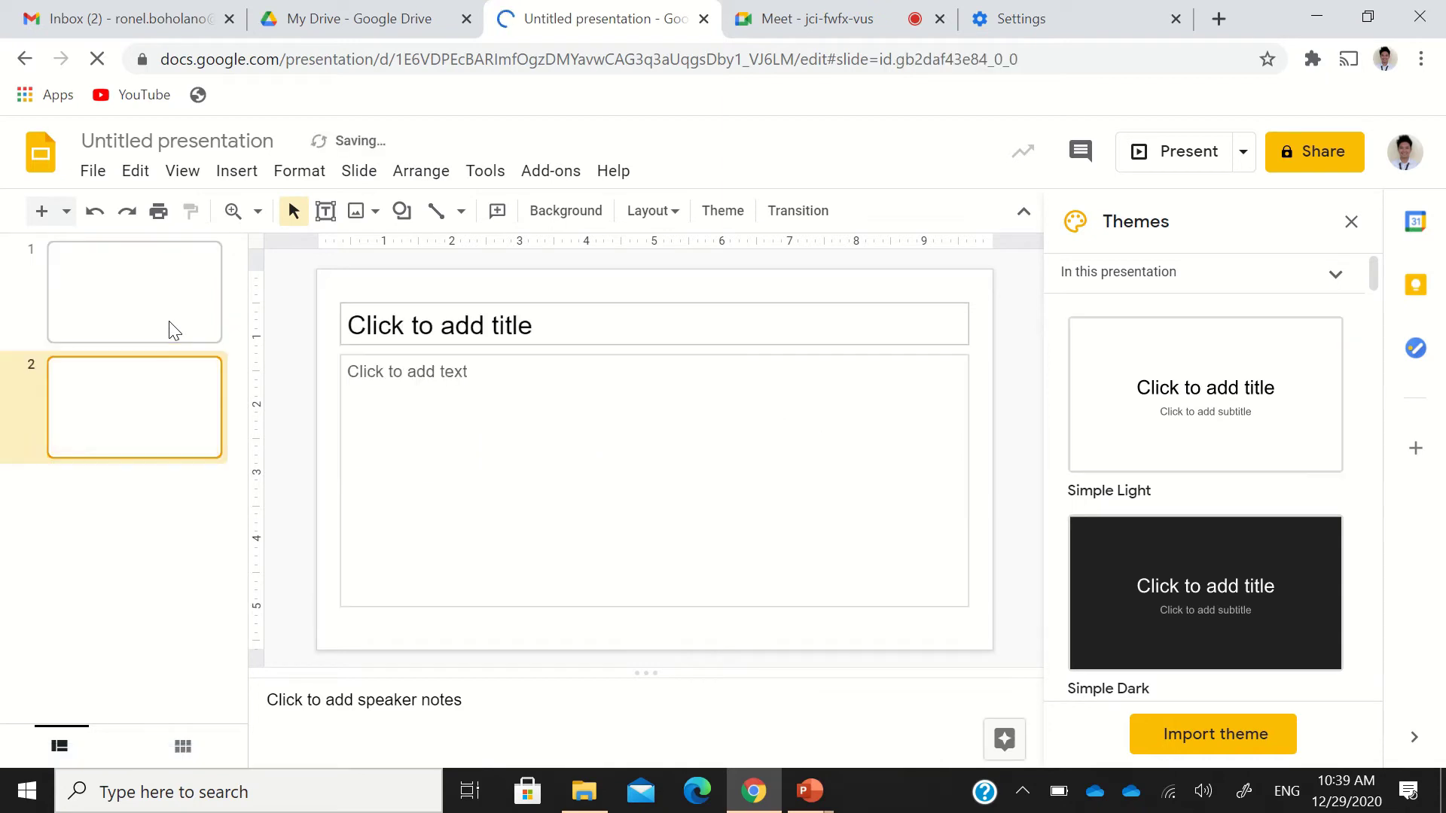
# - Start inserting a video on slide 2, view the Google Drive video sources and return to the YouTube search
pyautogui.click(153, 412)
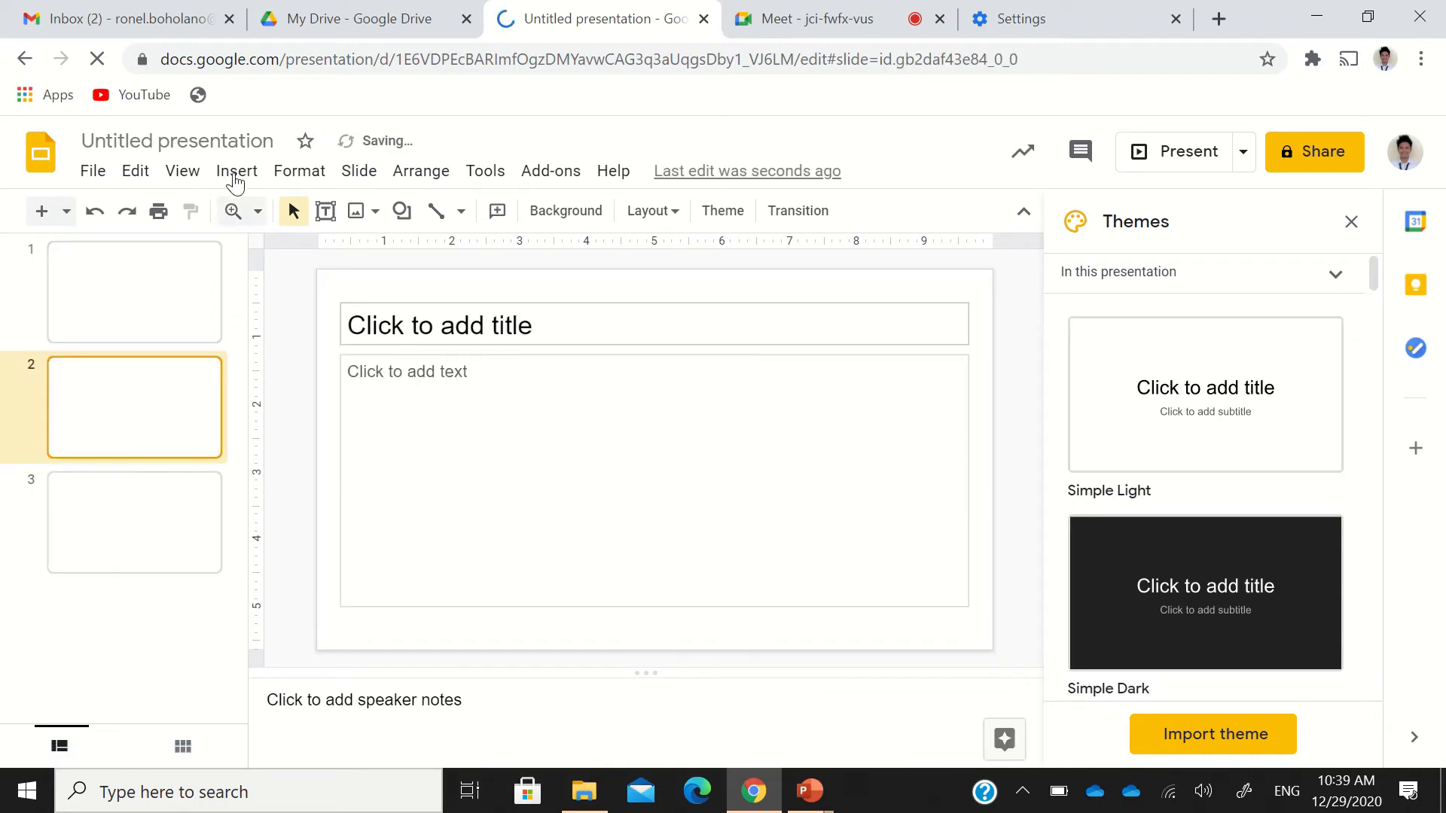
pyautogui.click(238, 174)
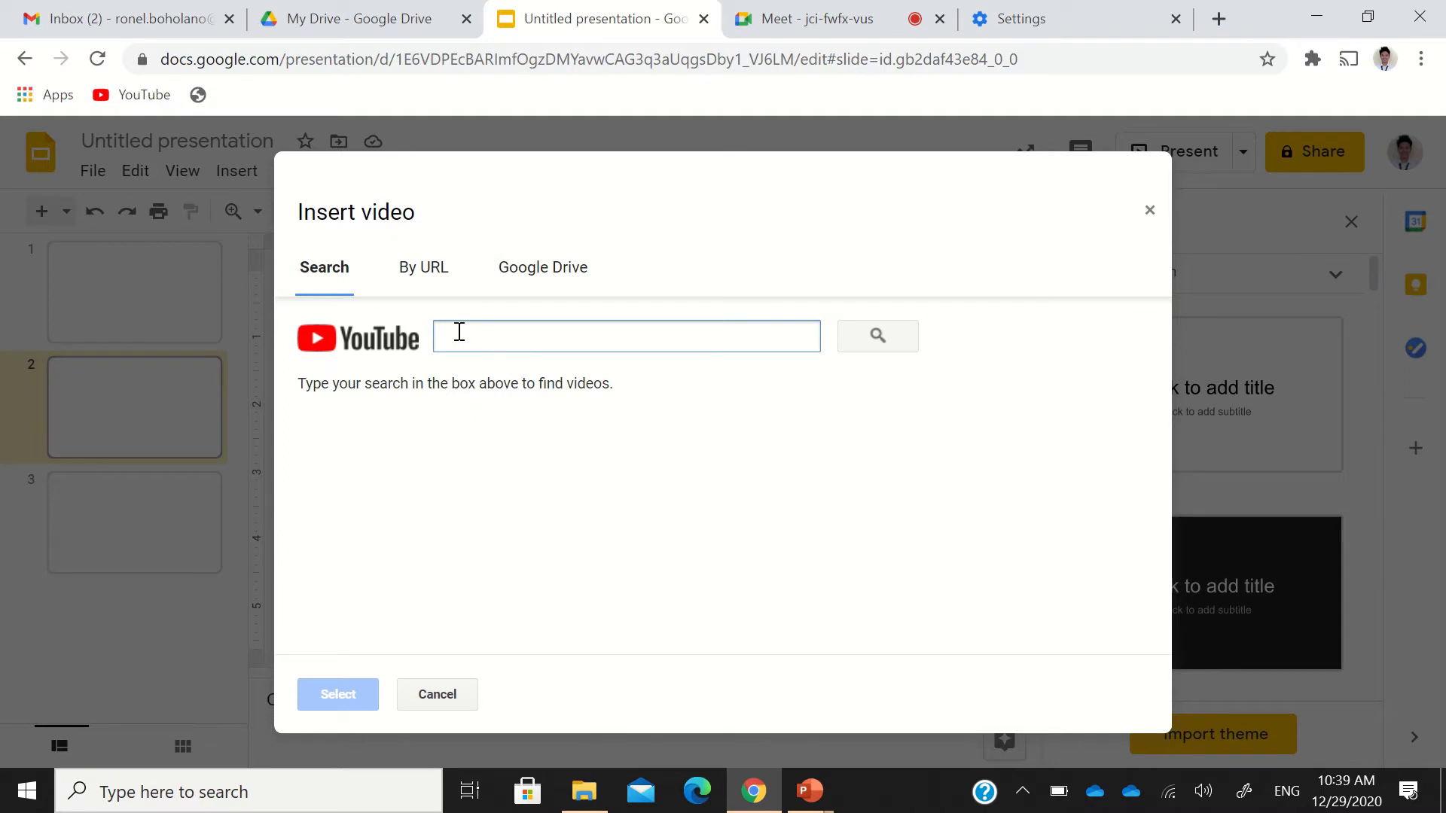
pyautogui.click(534, 282)
pyautogui.click(536, 280)
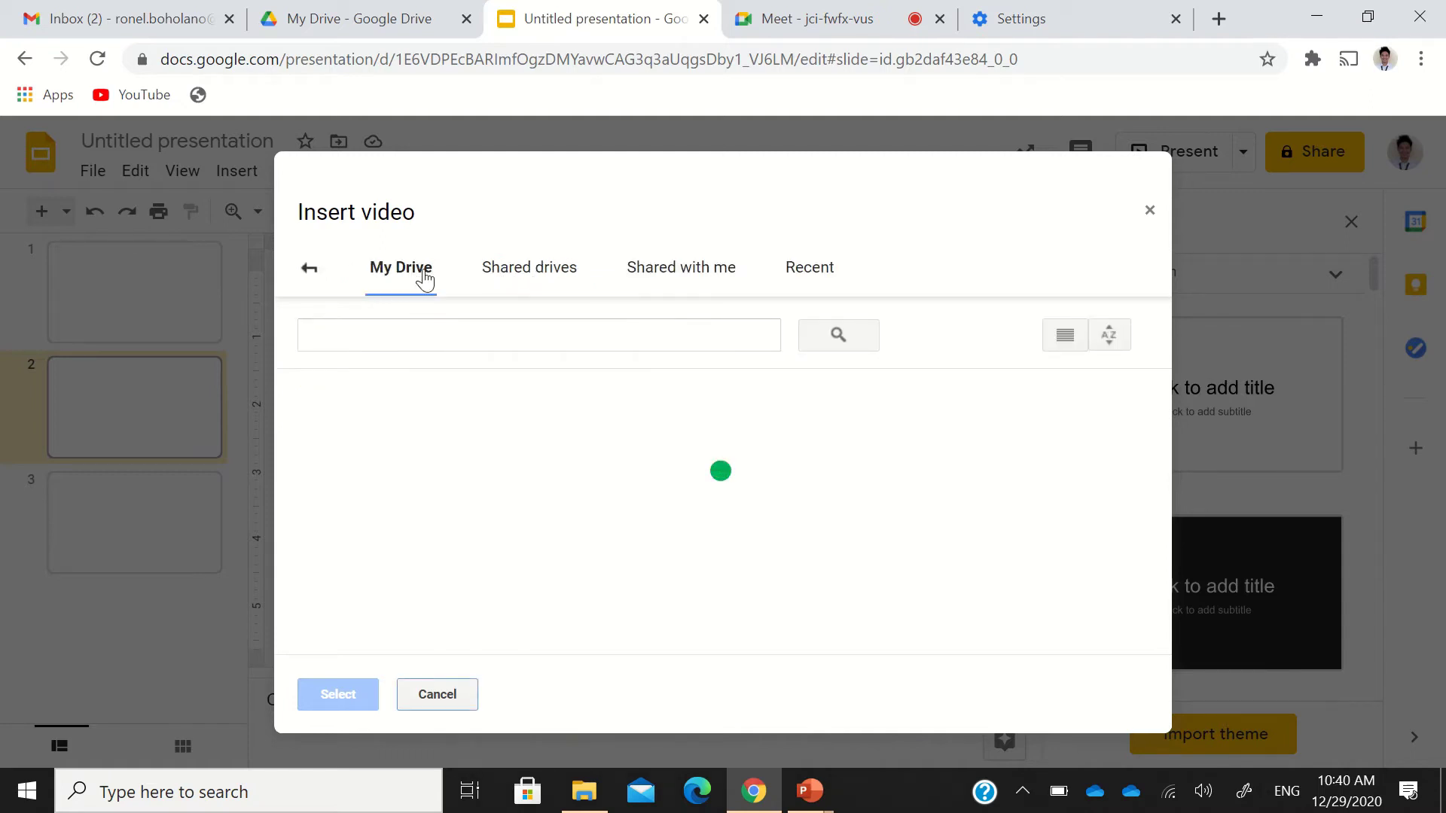
pyautogui.click(306, 272)
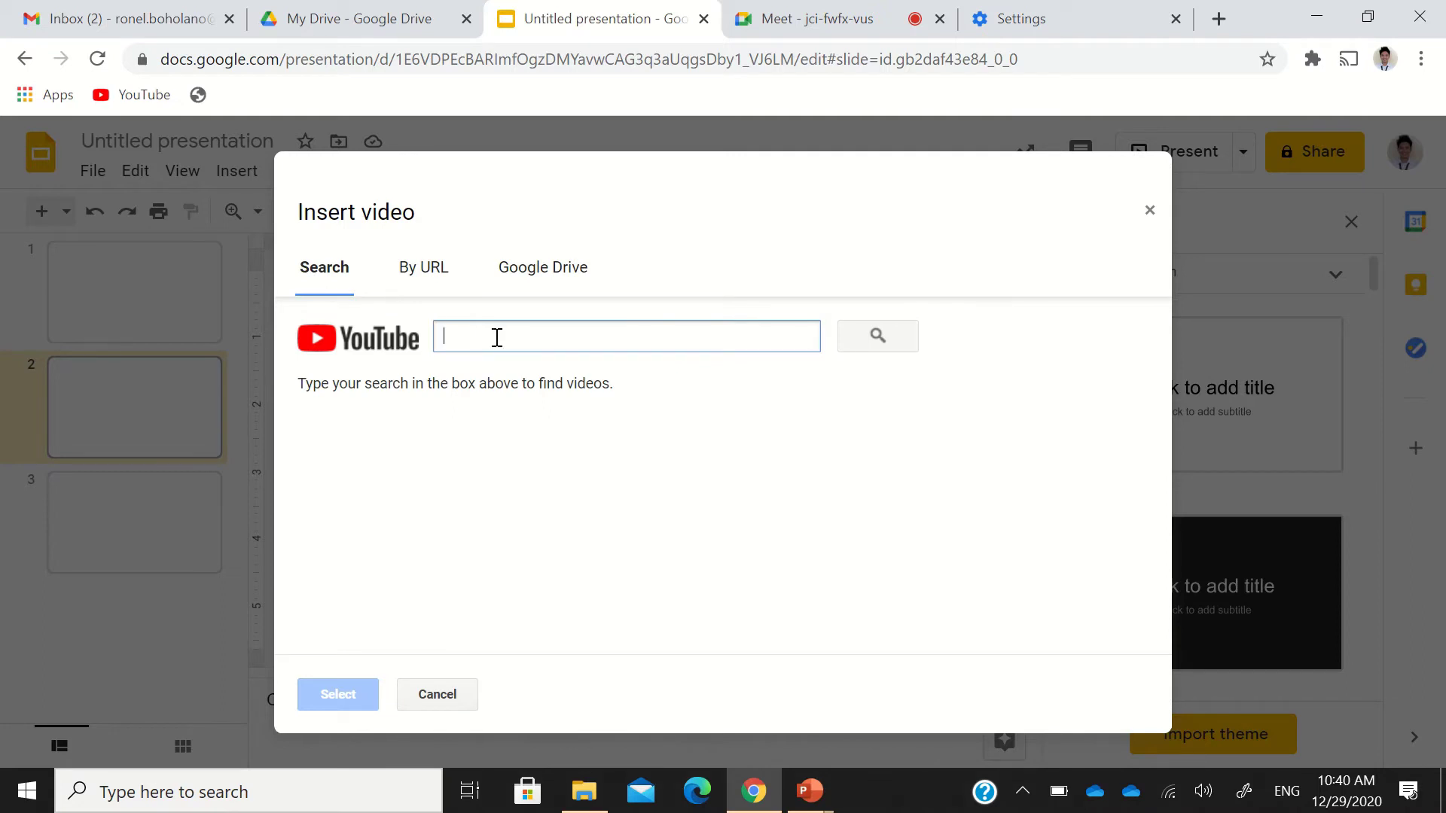
# - Search YouTube for "Philippine National Anthem" and insert the "Lupang Hinirang" (TL/EN) video on slide 2
pyautogui.write('Philippine National Anthem')
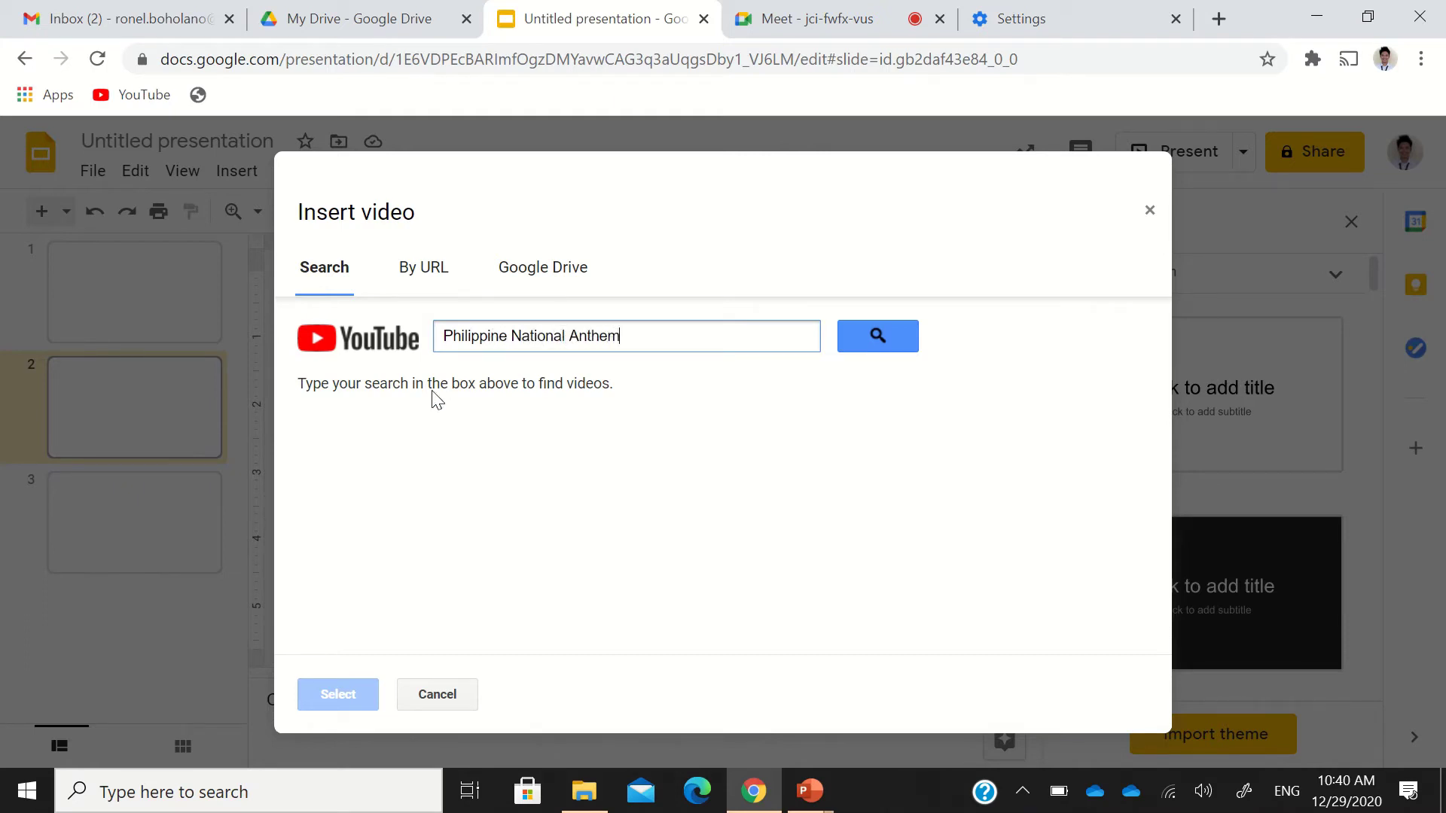
pyautogui.click(884, 339)
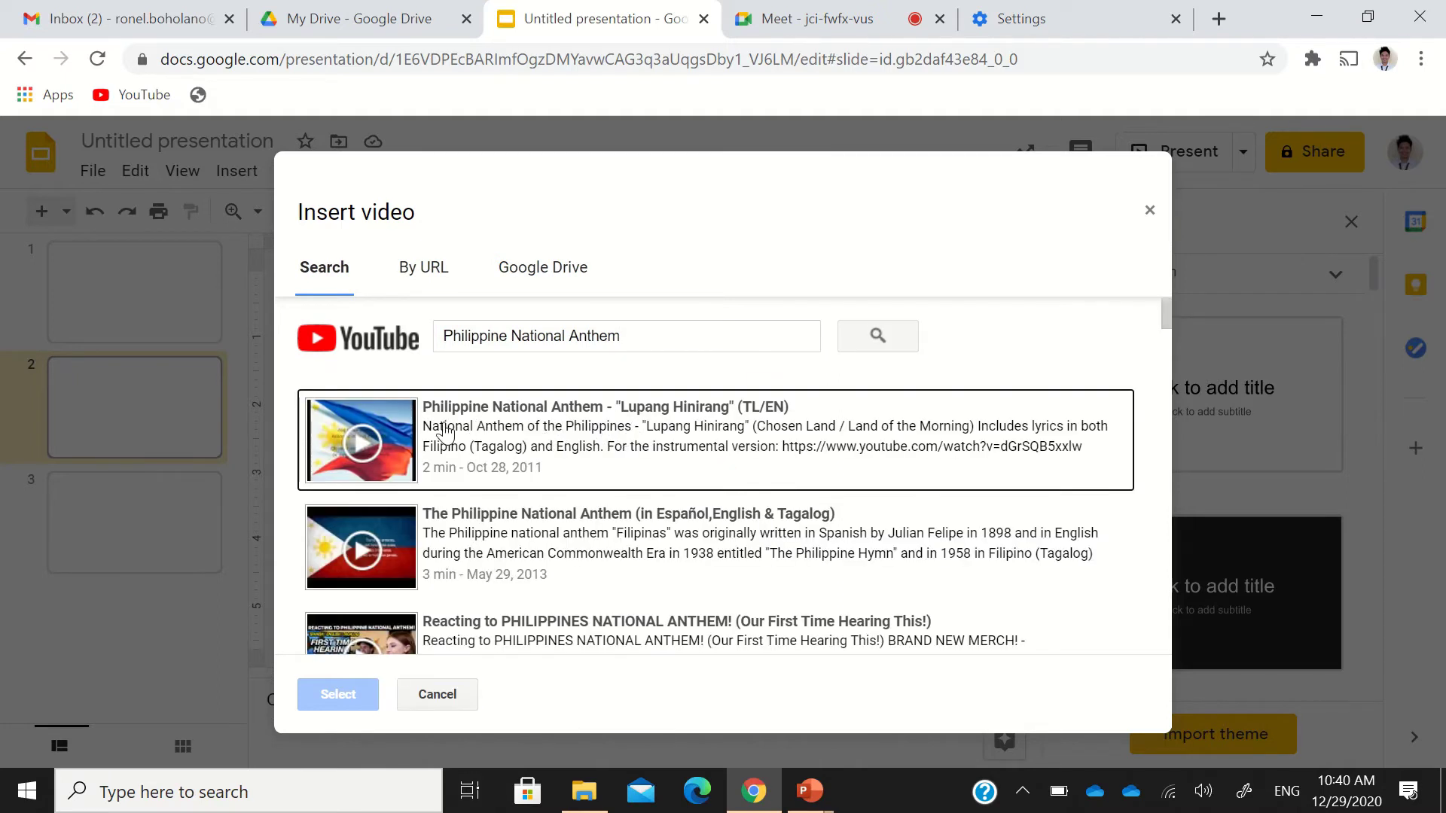
pyautogui.click(440, 433)
pyautogui.click(354, 700)
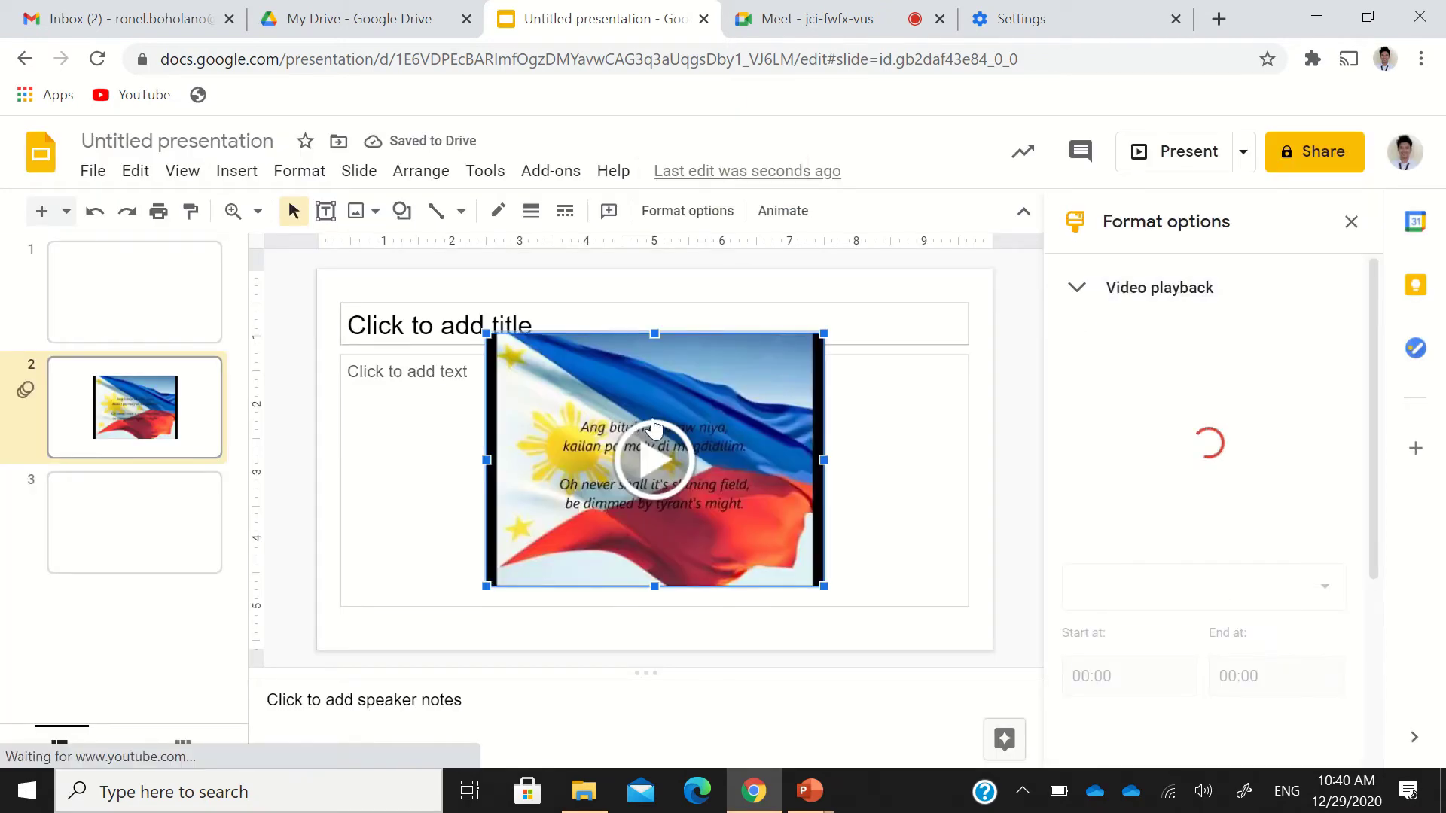
# - Enlarge the anthem video with its aspect ratio locked to about 7.6 × 5.7 in and centre it on slide 2
pyautogui.moveTo(656, 372); pyautogui.dragTo(488, 311)
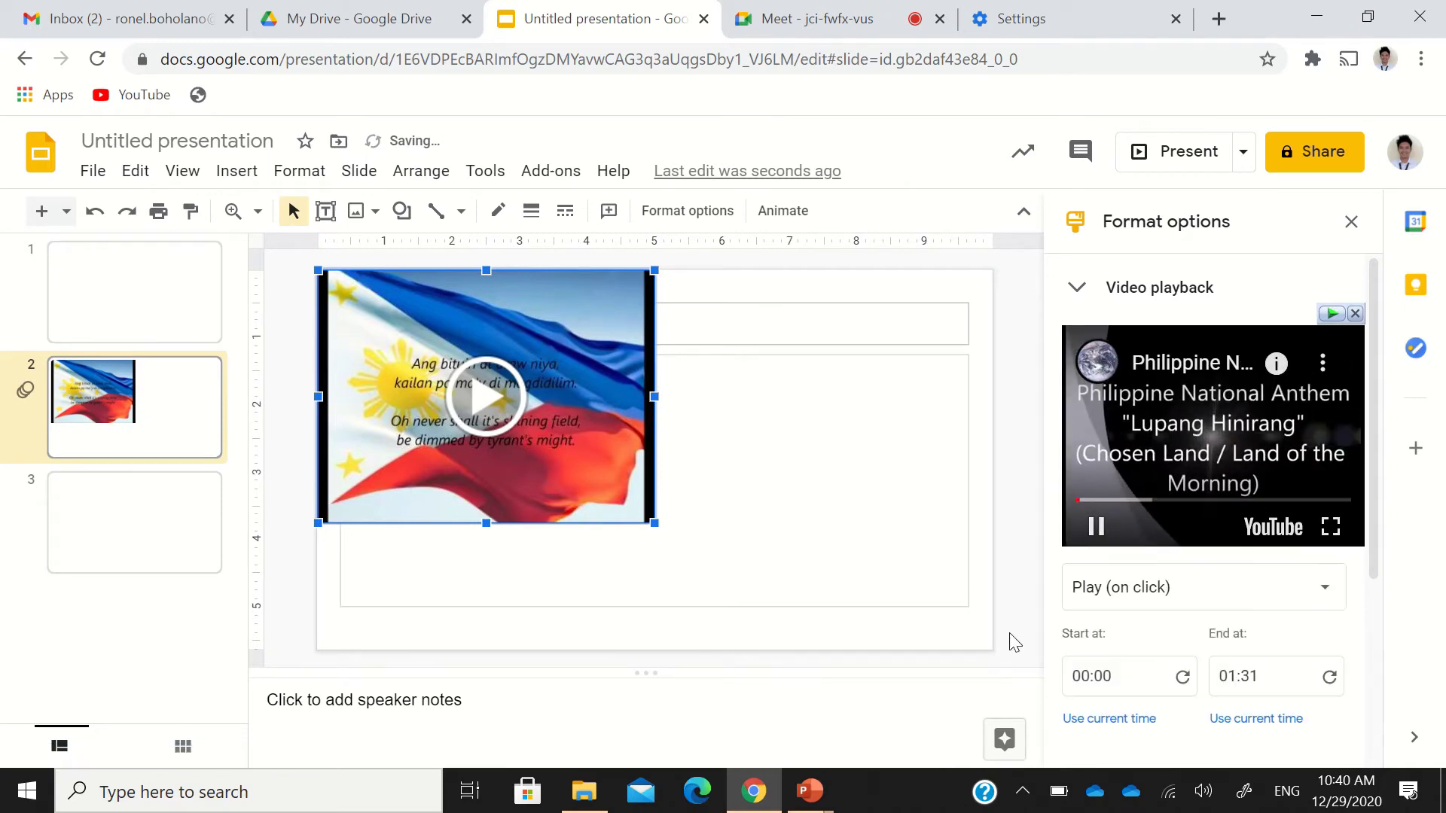
pyautogui.scroll(-4, 1288, 655)
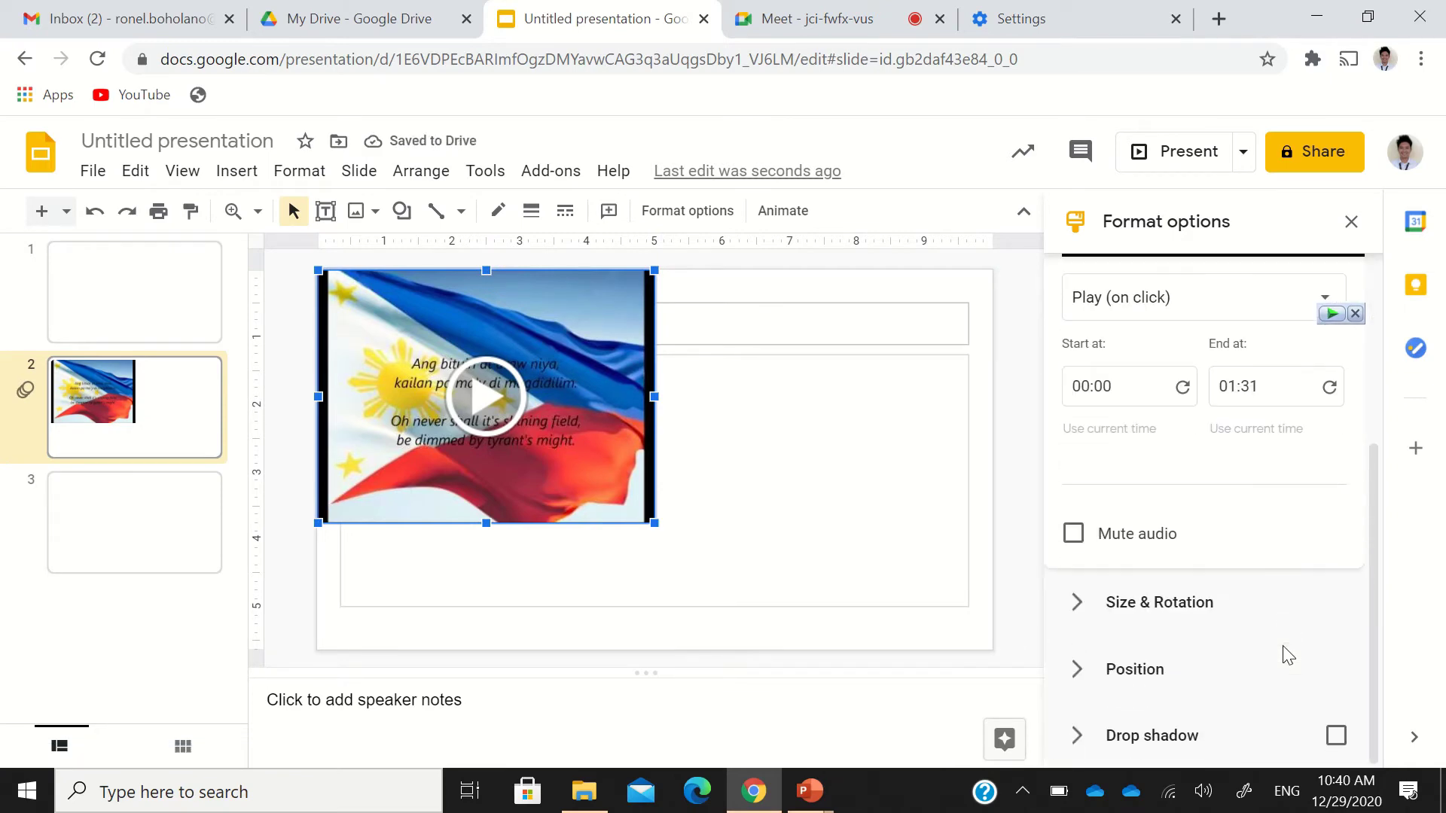
pyautogui.click(1076, 610)
pyautogui.scroll(-3, 1180, 653)
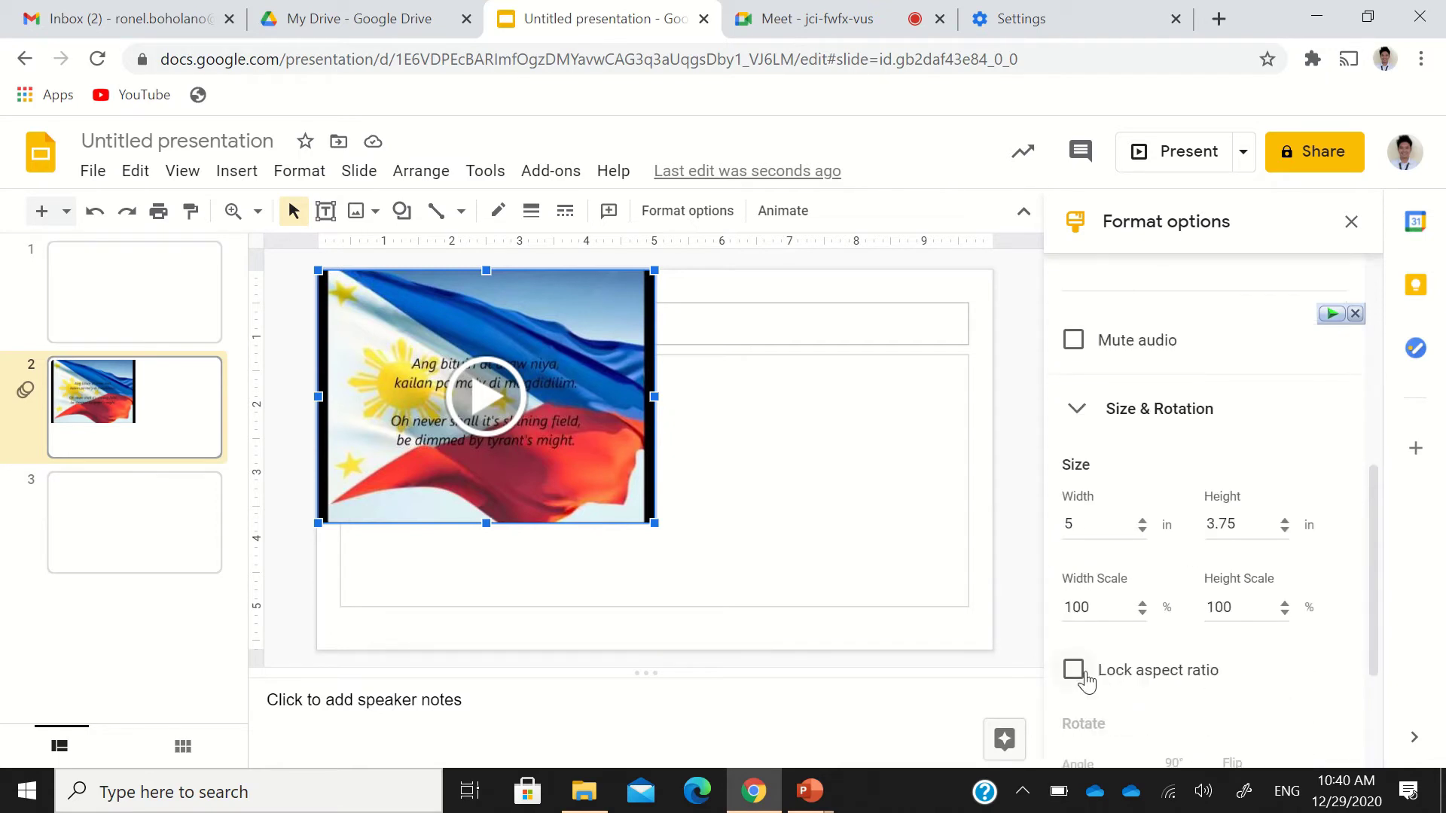
pyautogui.click(1074, 670)
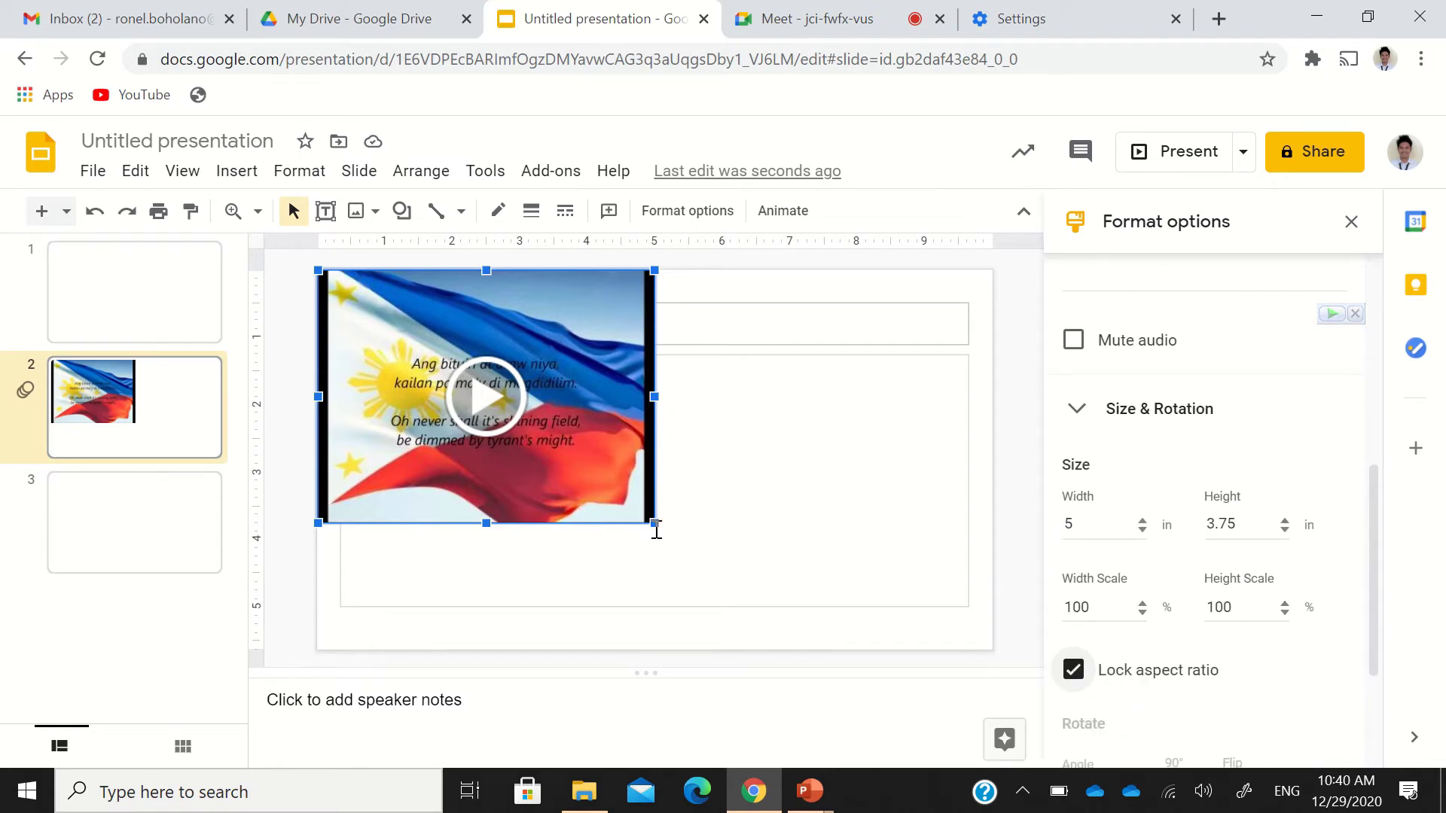
pyautogui.moveTo(654, 524); pyautogui.dragTo(830, 620)
pyautogui.moveTo(603, 355); pyautogui.dragTo(662, 352)
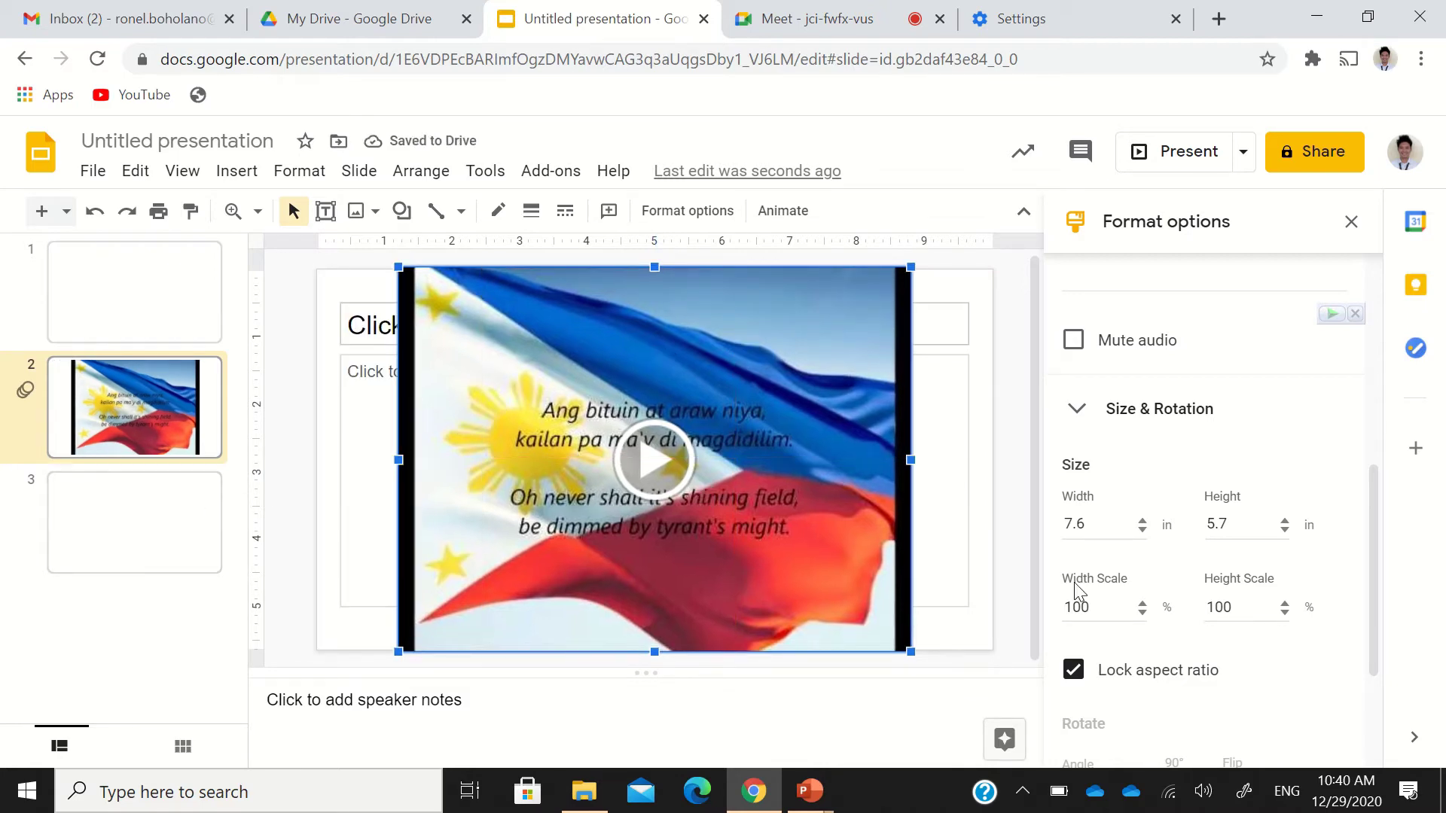
# - Set the anthem video's playback to Play (automatically)
pyautogui.scroll(-2, 1193, 527)
pyautogui.scroll(6, 1195, 527)
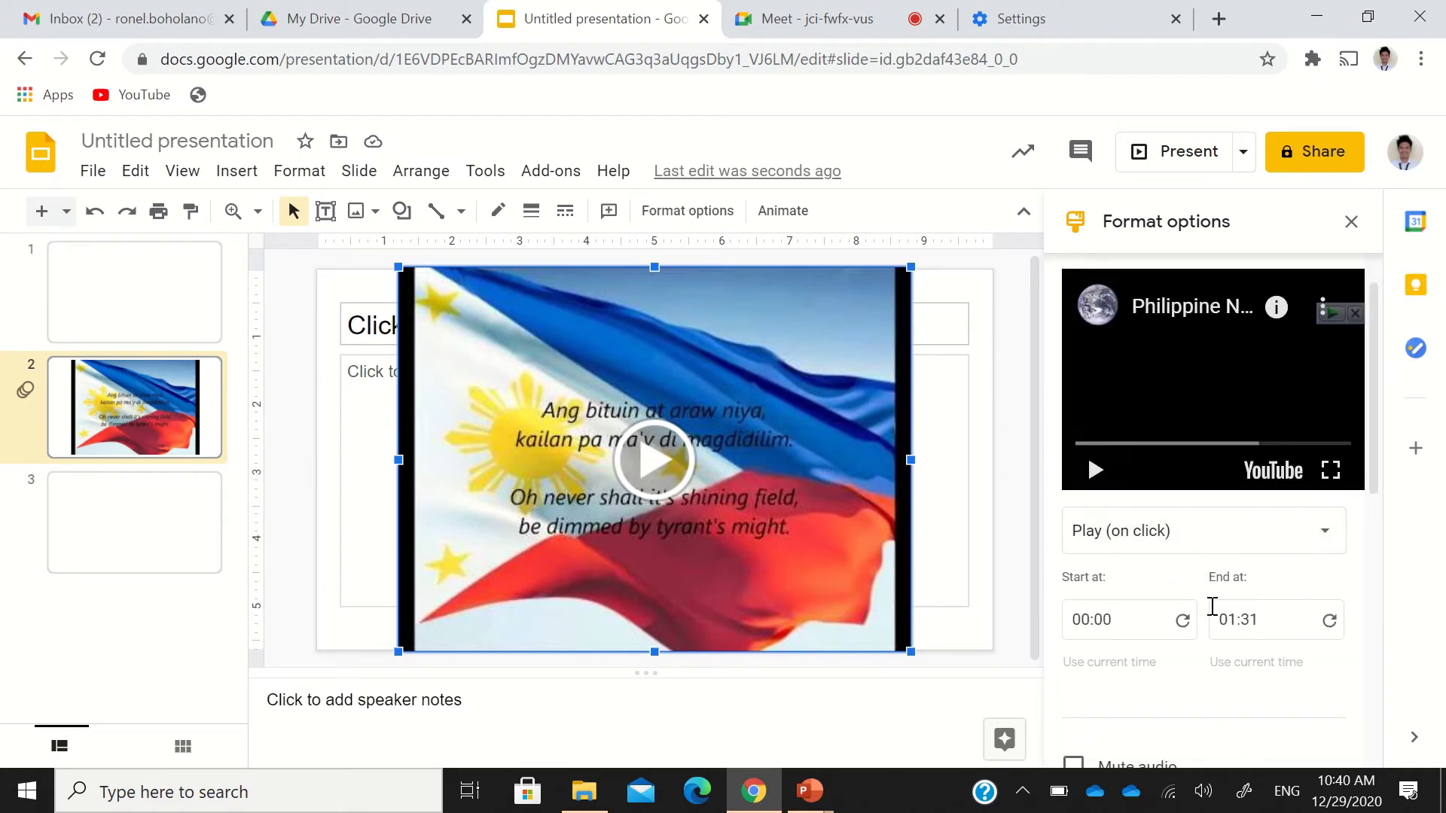
pyautogui.click(1324, 533)
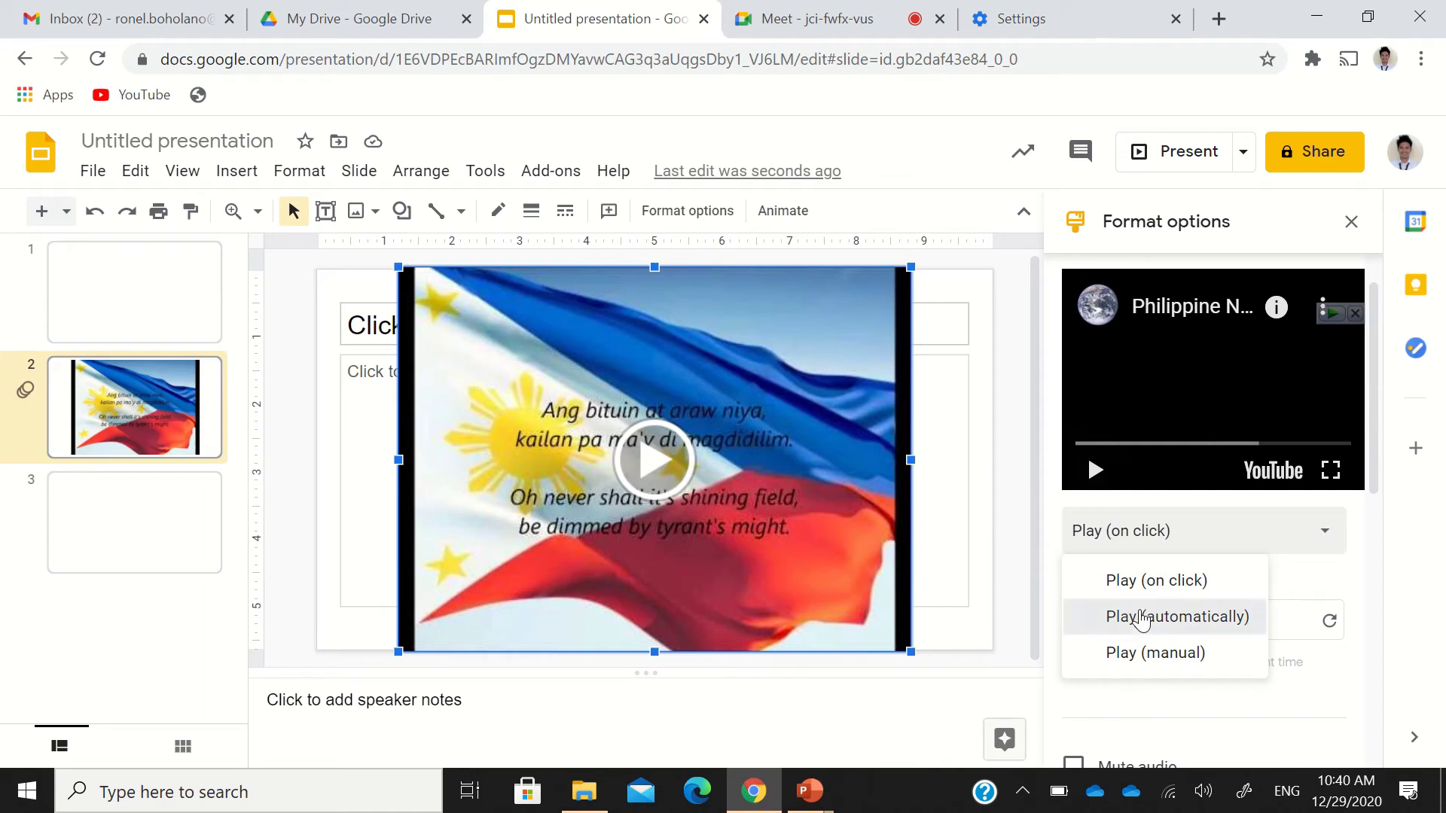
pyautogui.click(1142, 619)
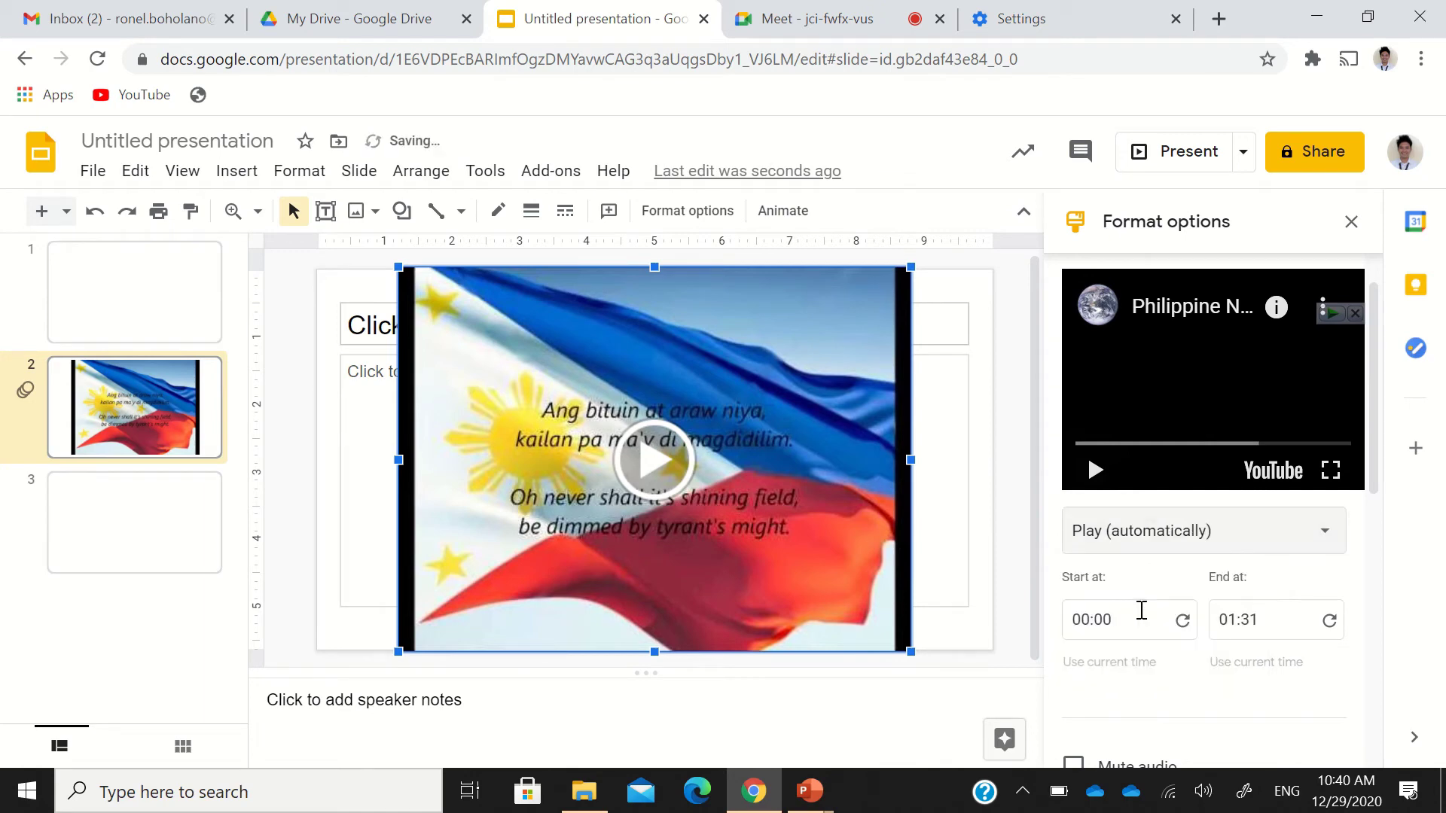
# - On slide 3, search YouTube for "blessings by laura story" and insert the "Blessings - Laura Story (with lyrics)" video
pyautogui.click(305, 525)
pyautogui.click(130, 526)
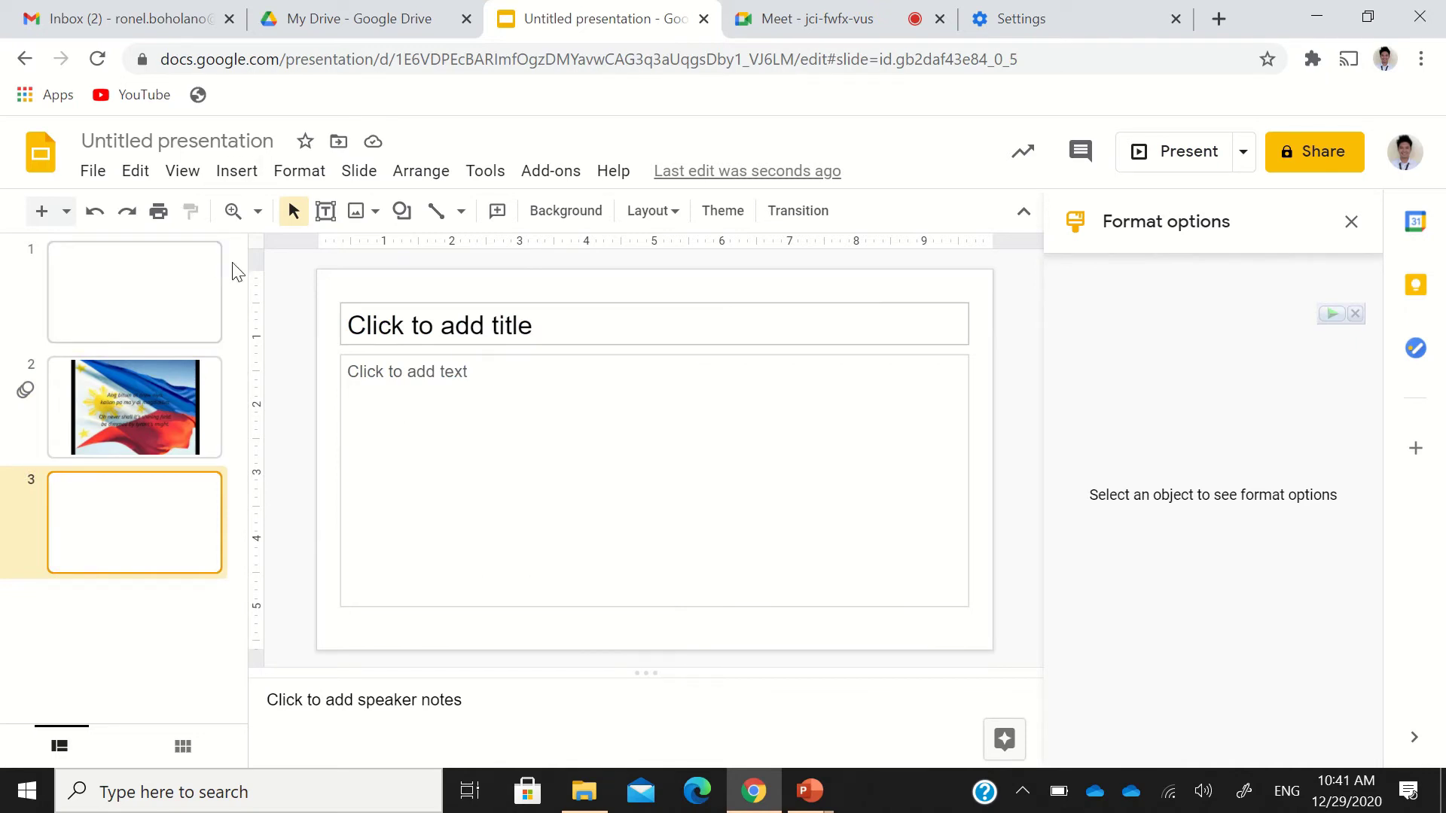
pyautogui.click(202, 393)
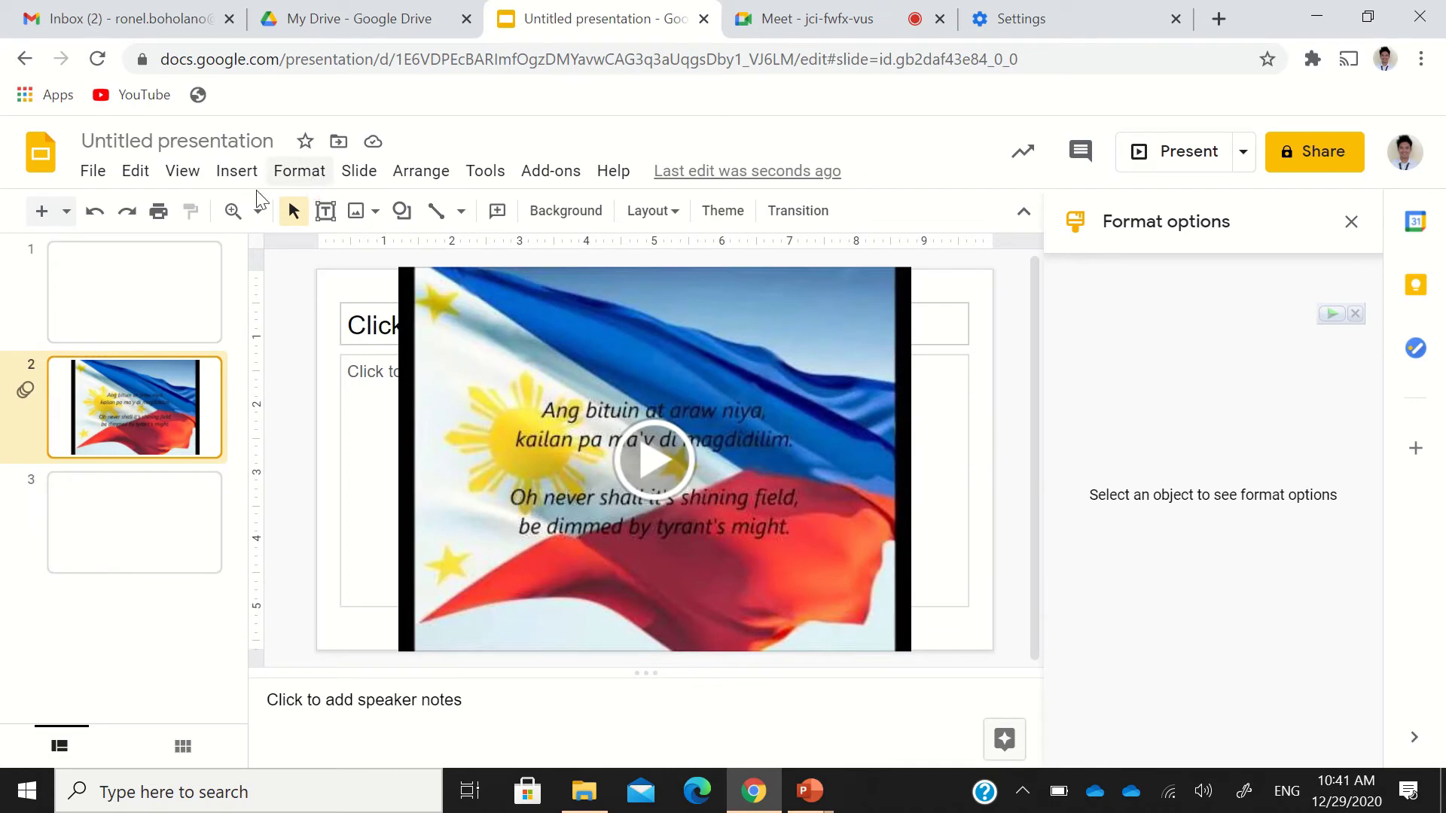
pyautogui.click(161, 516)
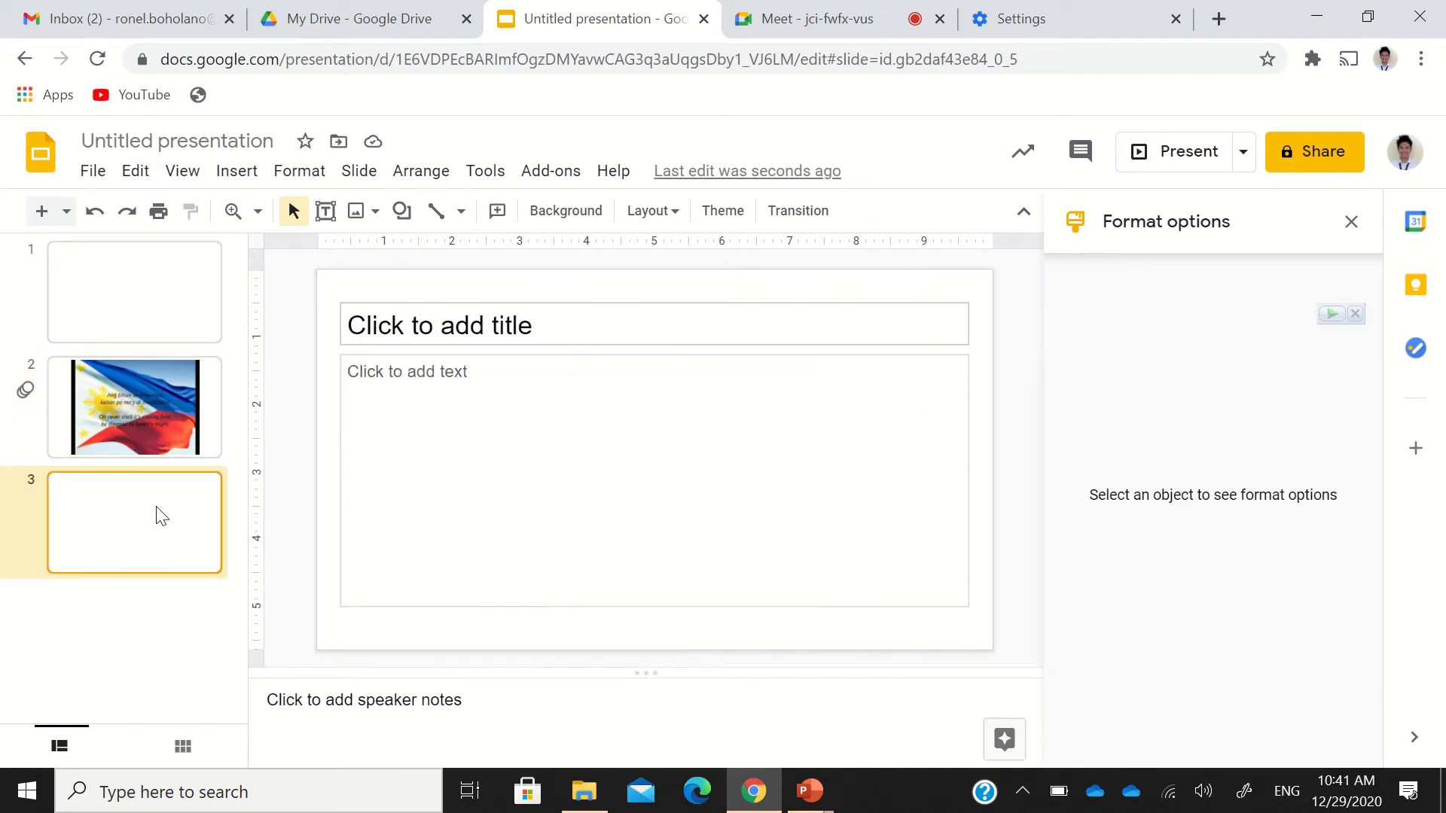
pyautogui.click(234, 178)
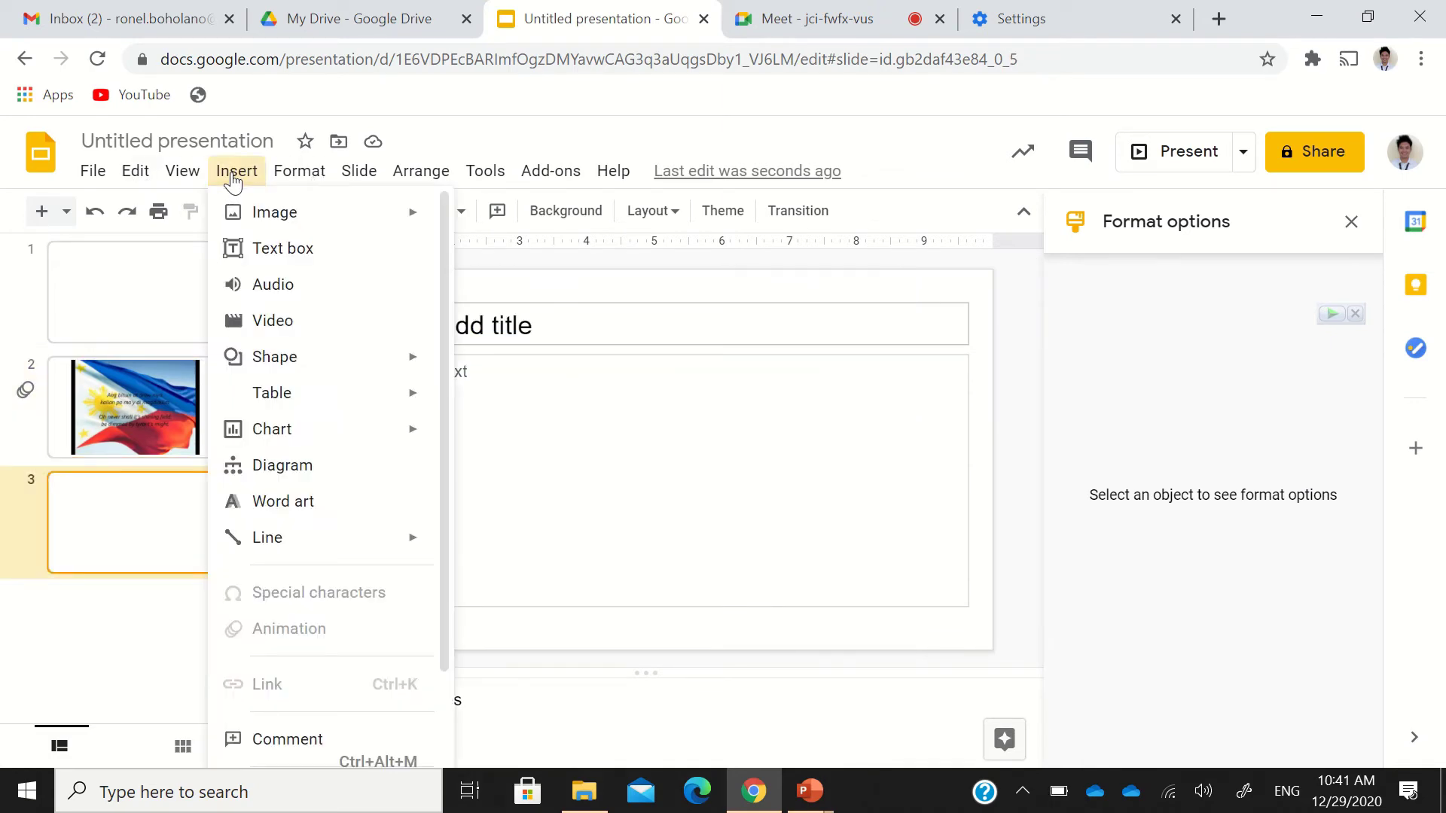
pyautogui.click(263, 323)
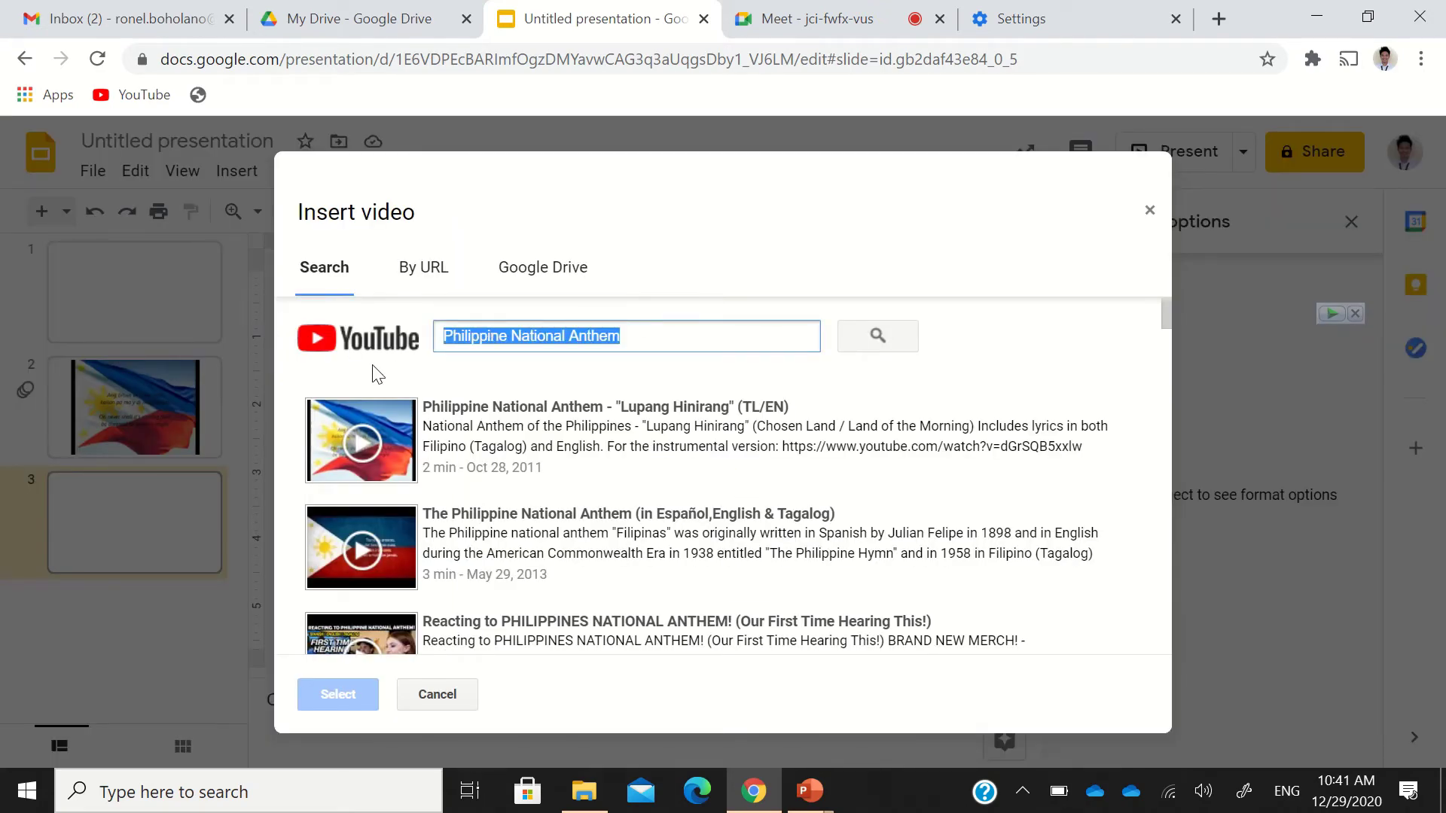
pyautogui.write('blessings by laura story')
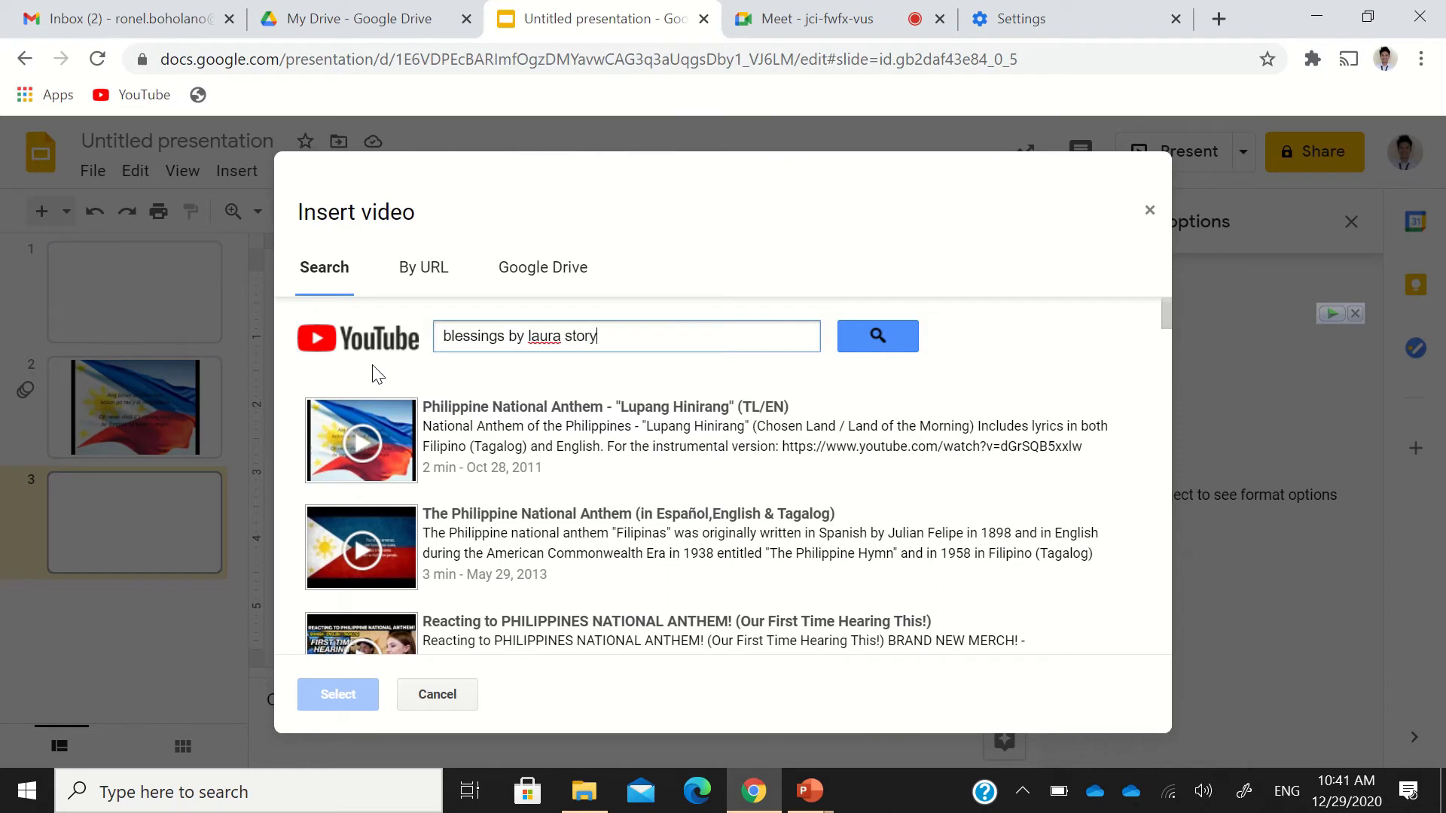
pyautogui.press('Return')
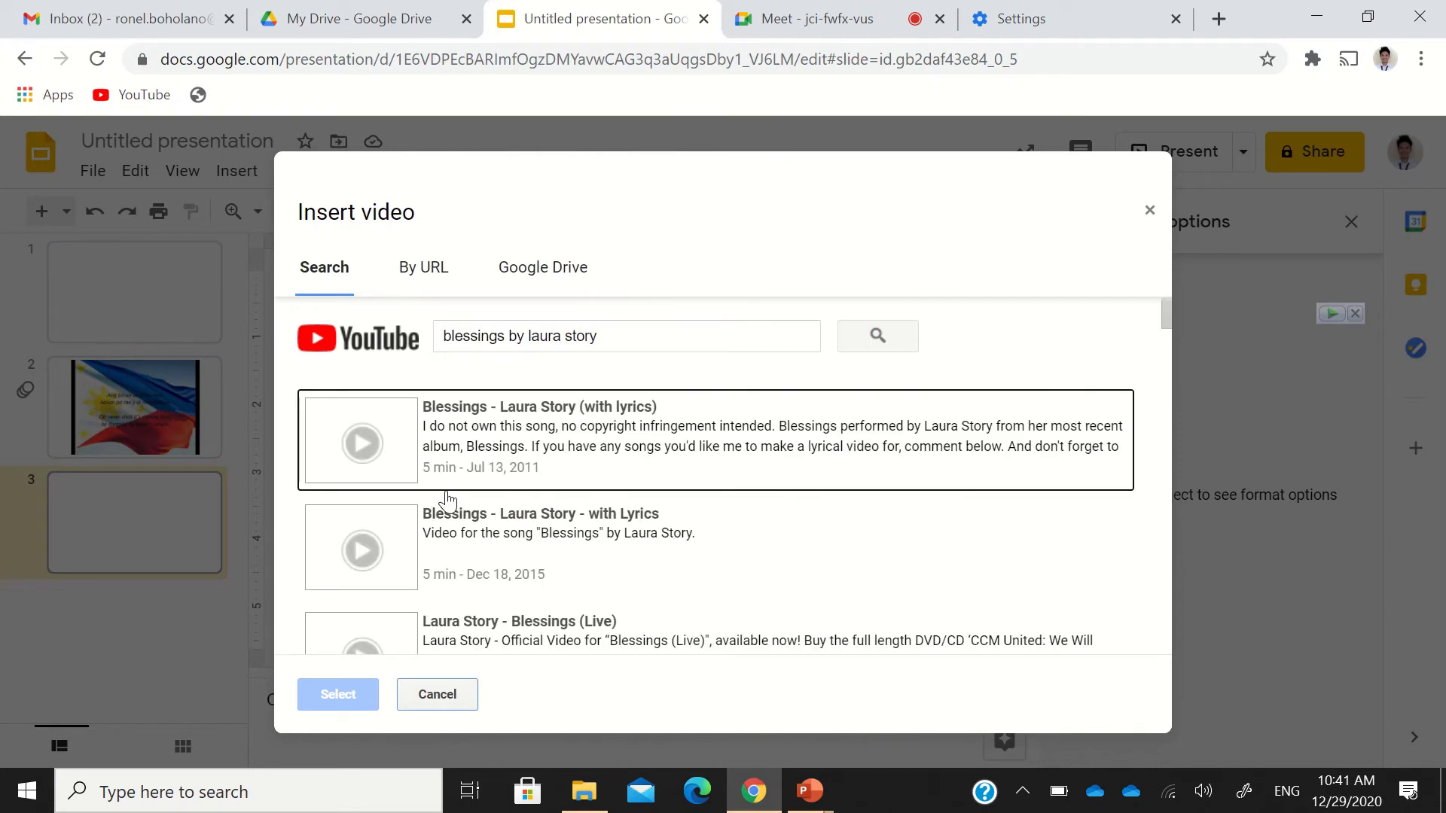
pyautogui.click(450, 469)
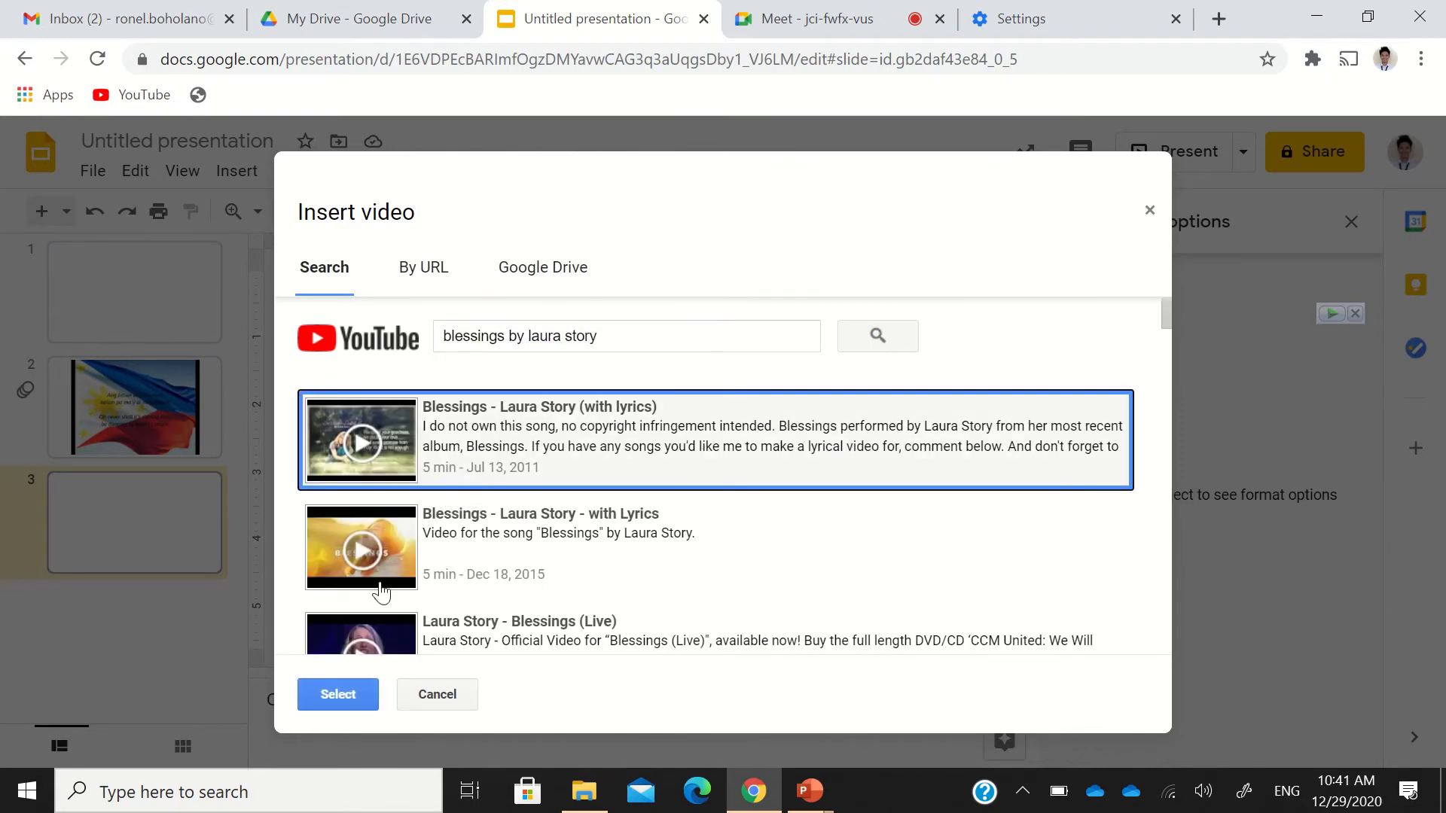
pyautogui.click(334, 699)
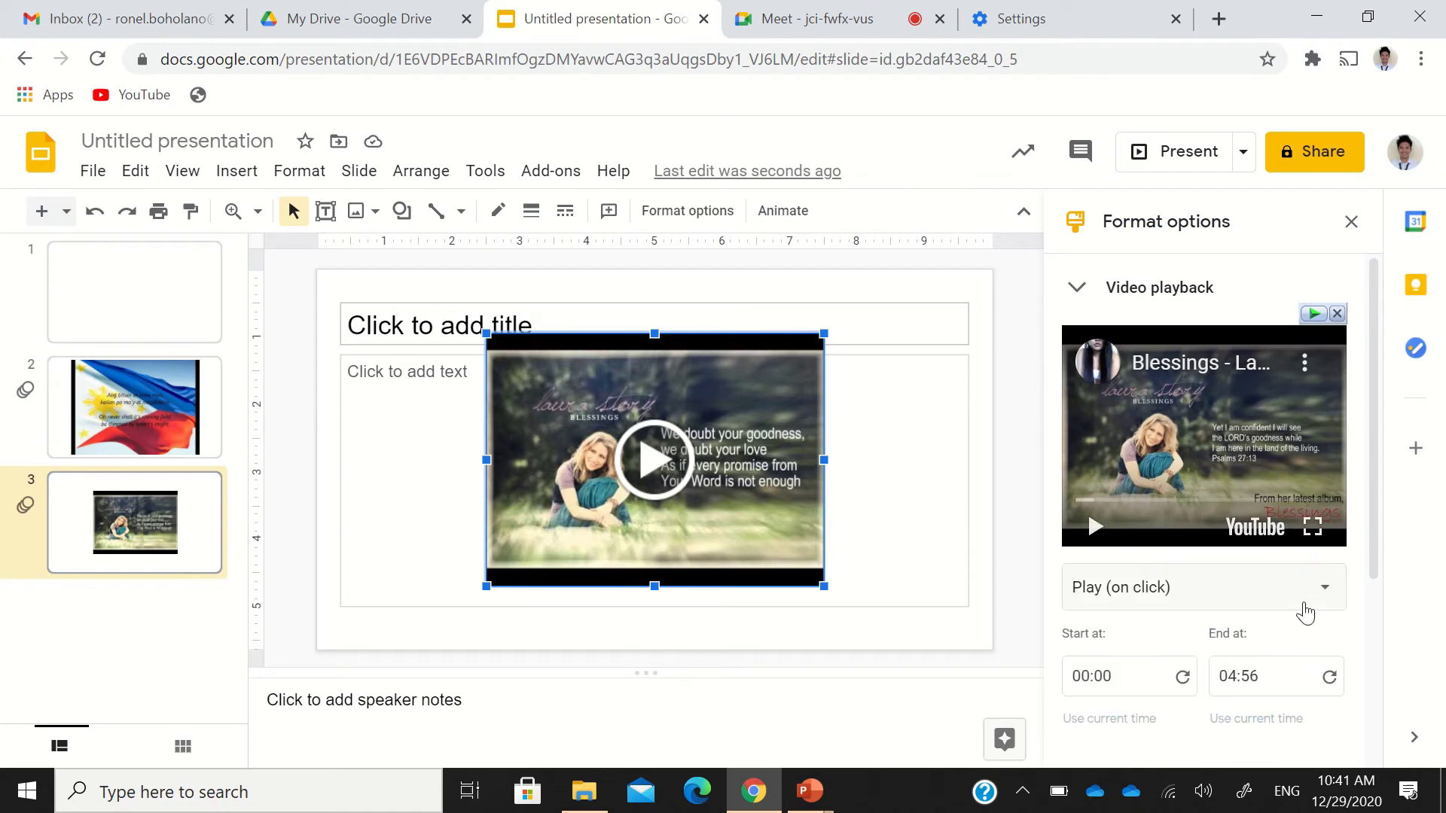
# - Set the Blessings video to Play (automatically) and enlarge it to about 7.17 × 5.37 in, centred on slide 3
pyautogui.click(1316, 606)
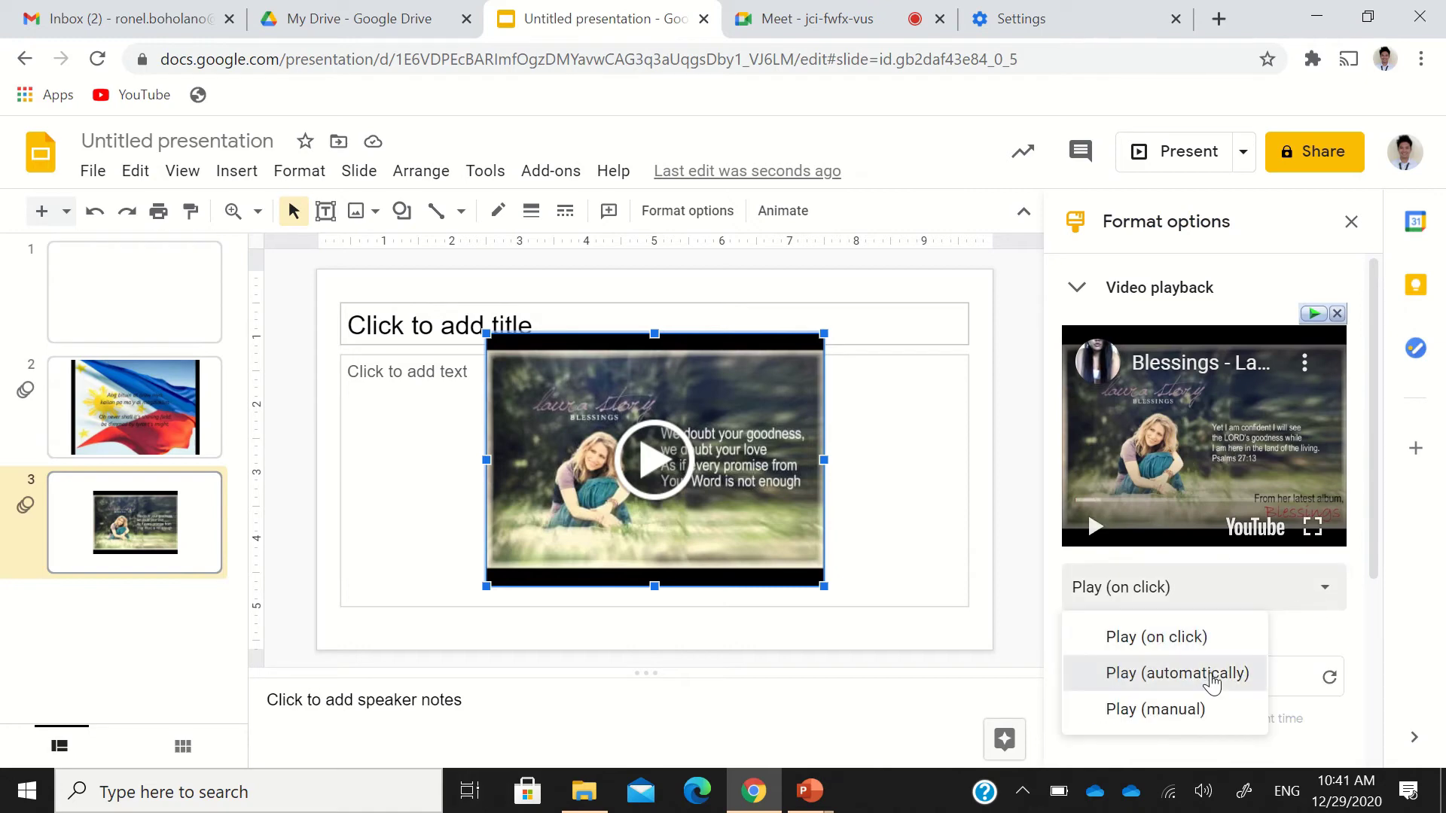
pyautogui.click(1209, 671)
pyautogui.scroll(-4, 1163, 625)
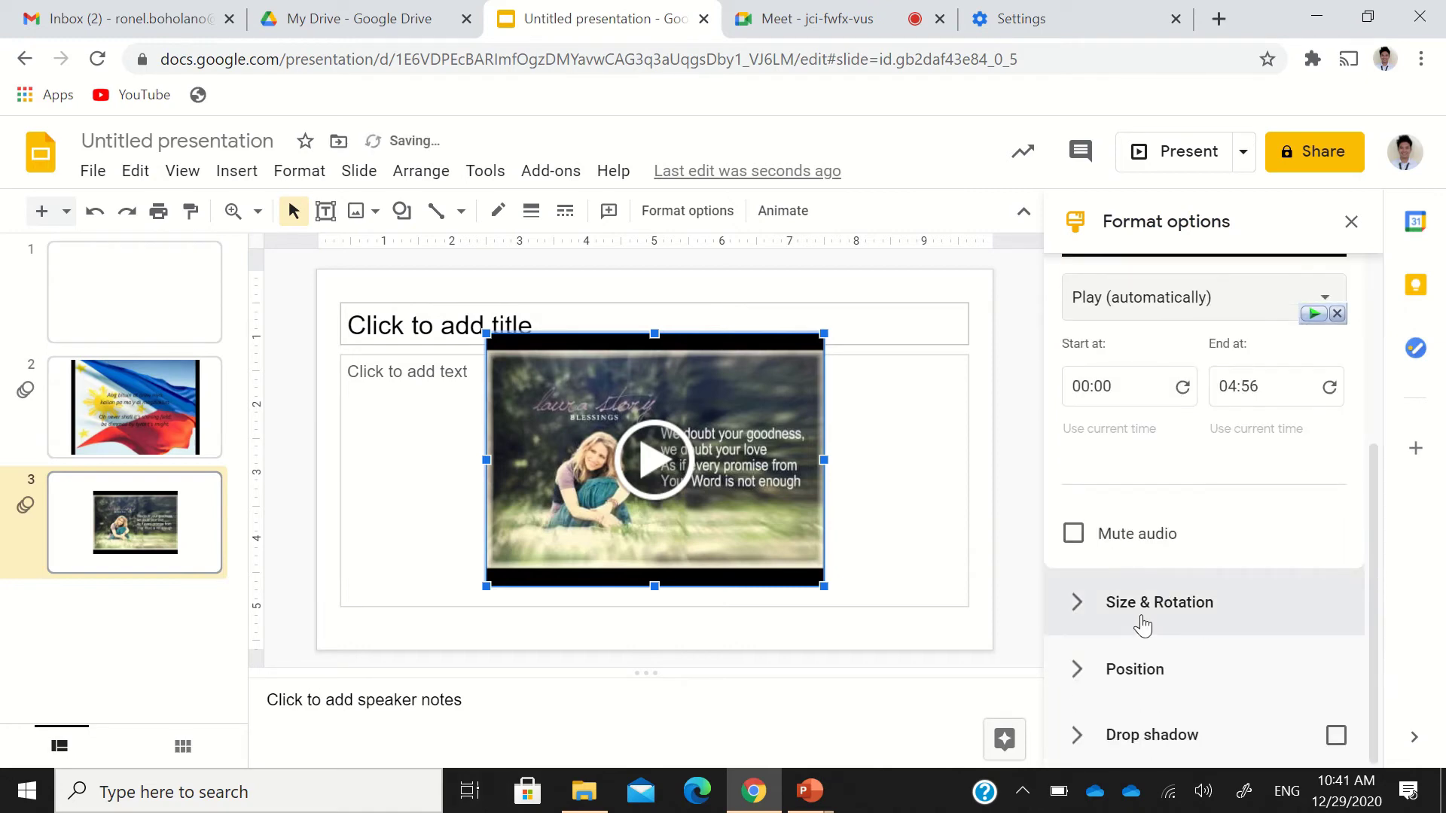
pyautogui.click(1141, 625)
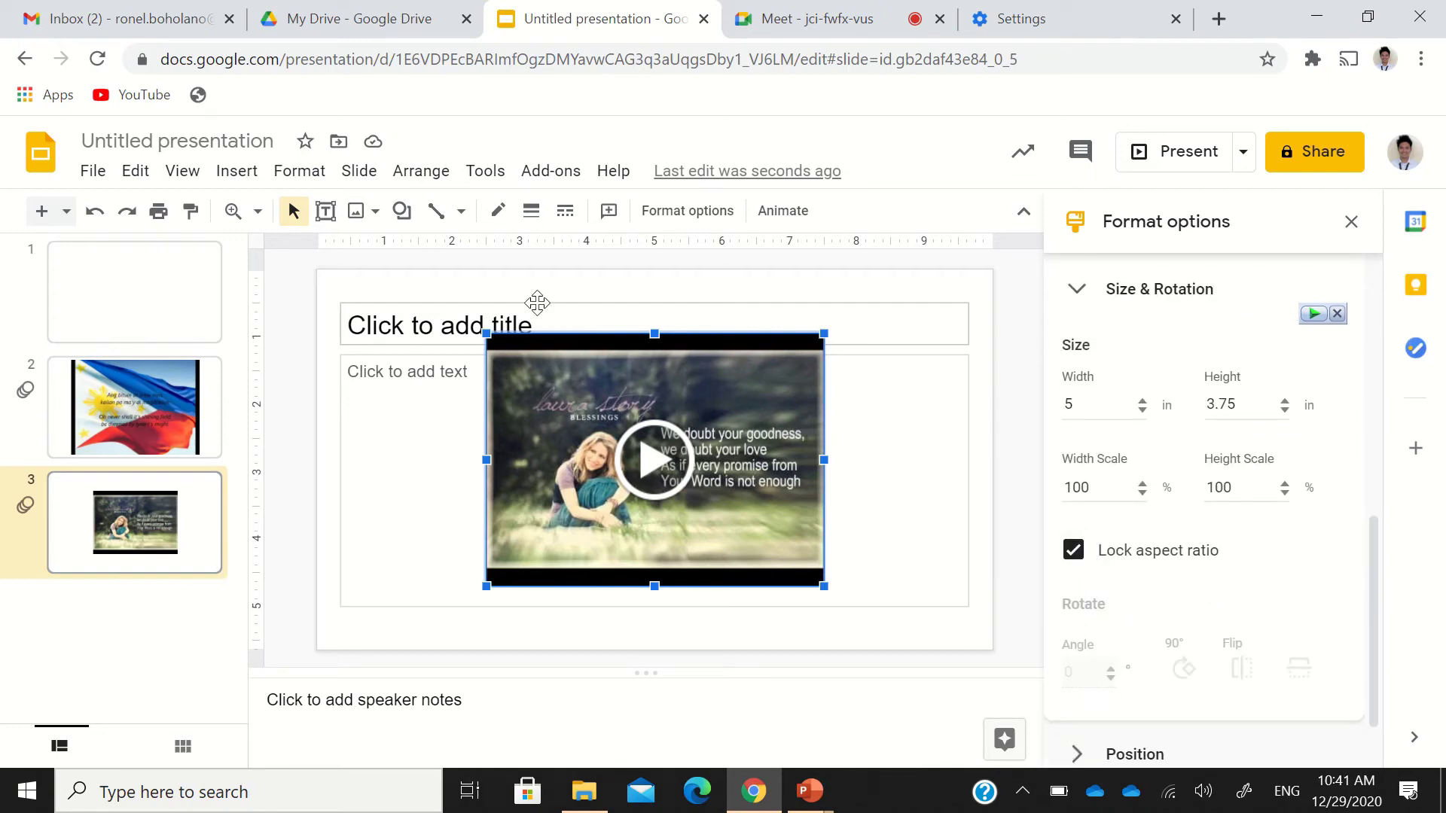
pyautogui.moveTo(685, 384); pyautogui.dragTo(539, 339)
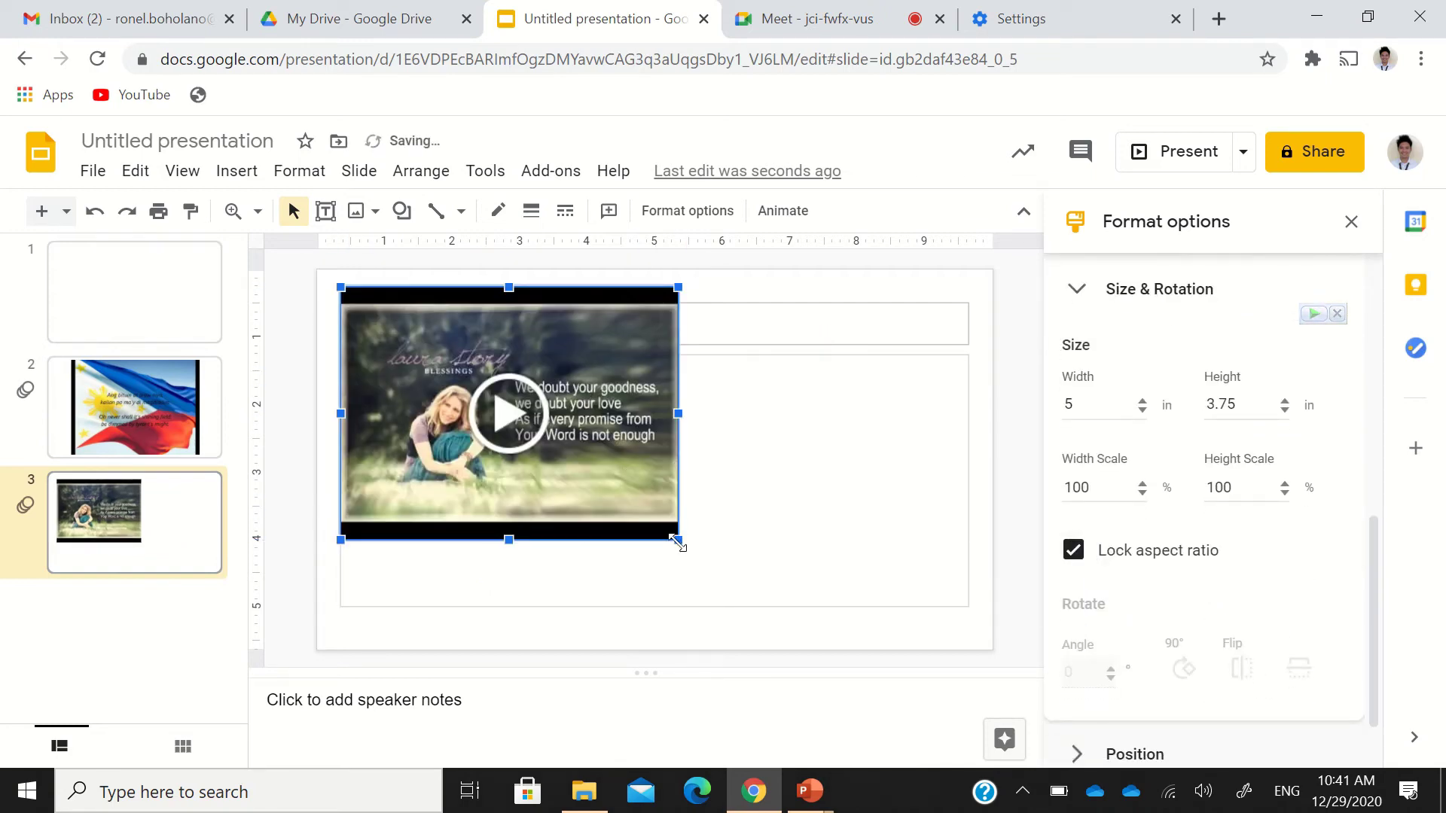
pyautogui.moveTo(678, 540); pyautogui.dragTo(825, 623)
pyautogui.moveTo(643, 364); pyautogui.dragTo(721, 354)
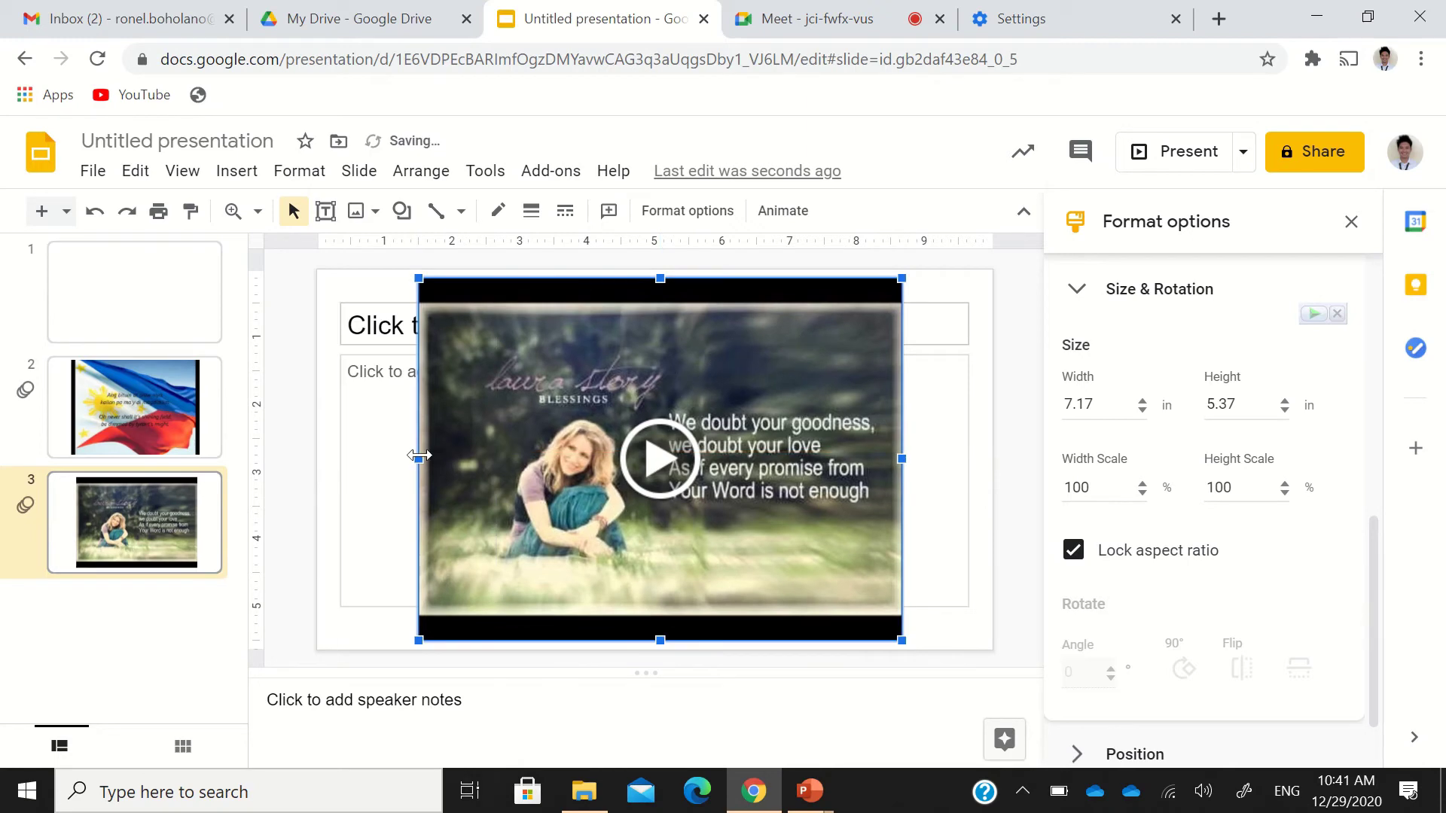
pyautogui.click(215, 642)
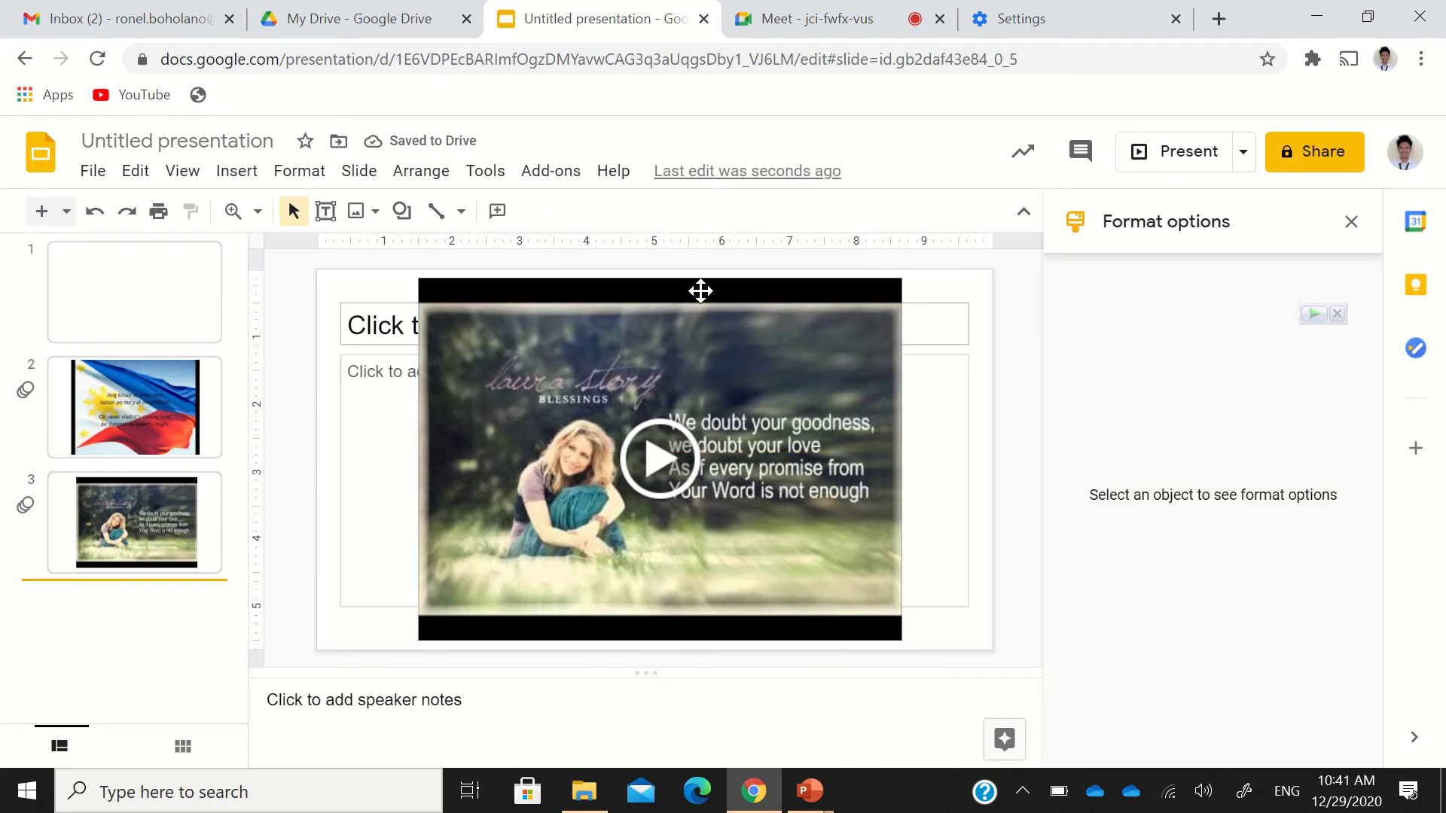
# - Switch back to the Google Meet call
pyautogui.click(772, 19)
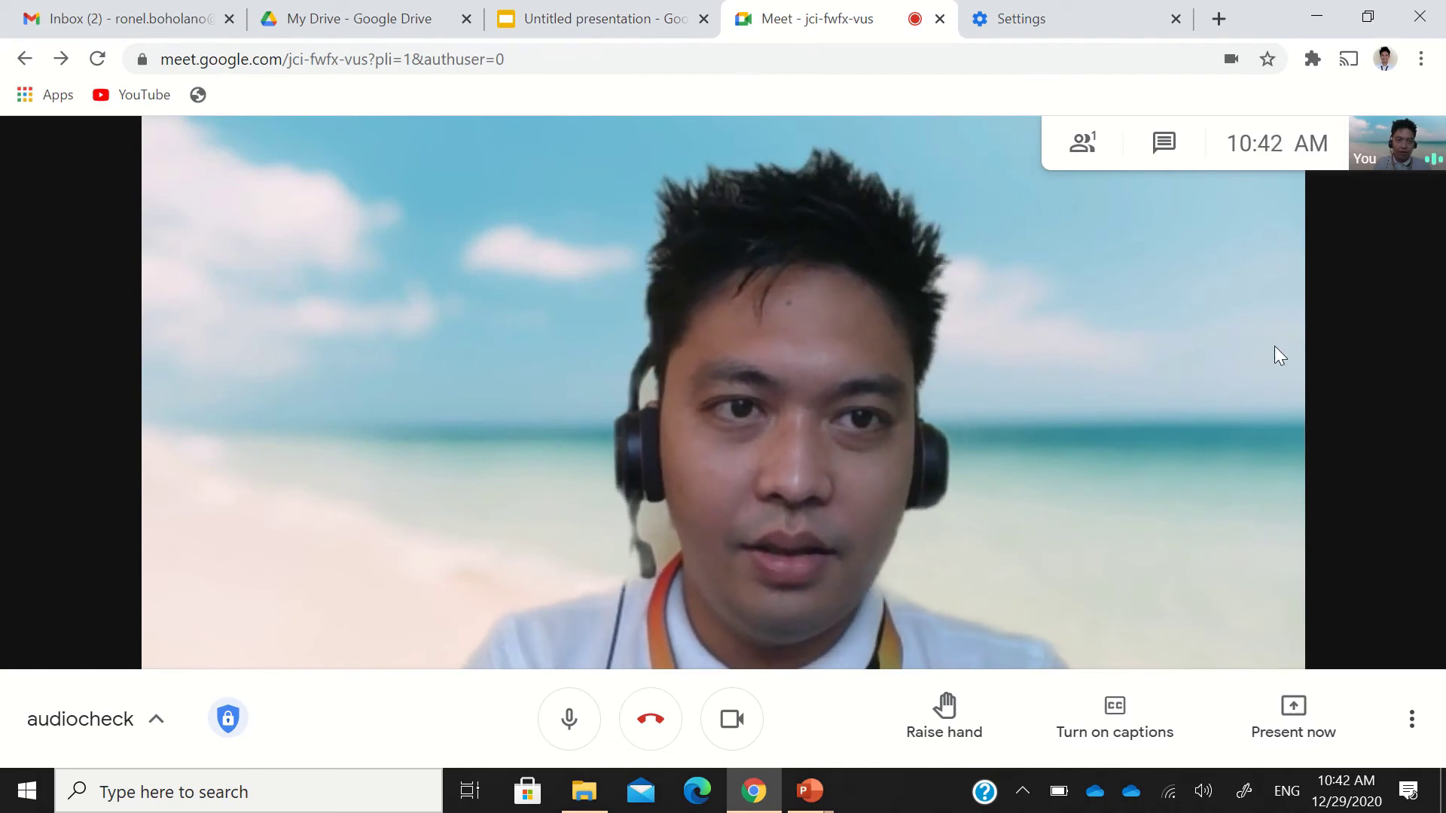
pyautogui.click(1293, 734)
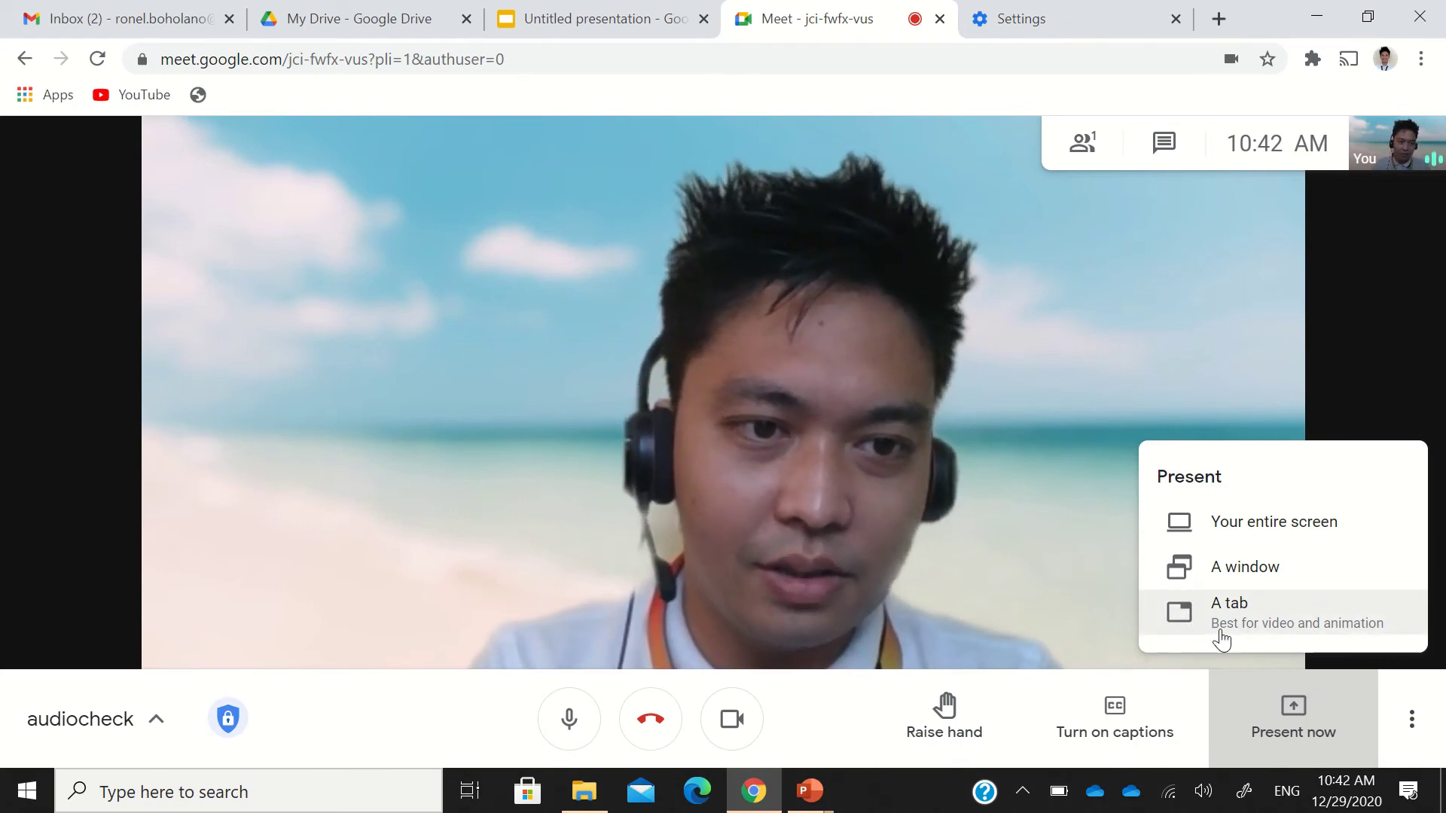
pyautogui.click(1221, 637)
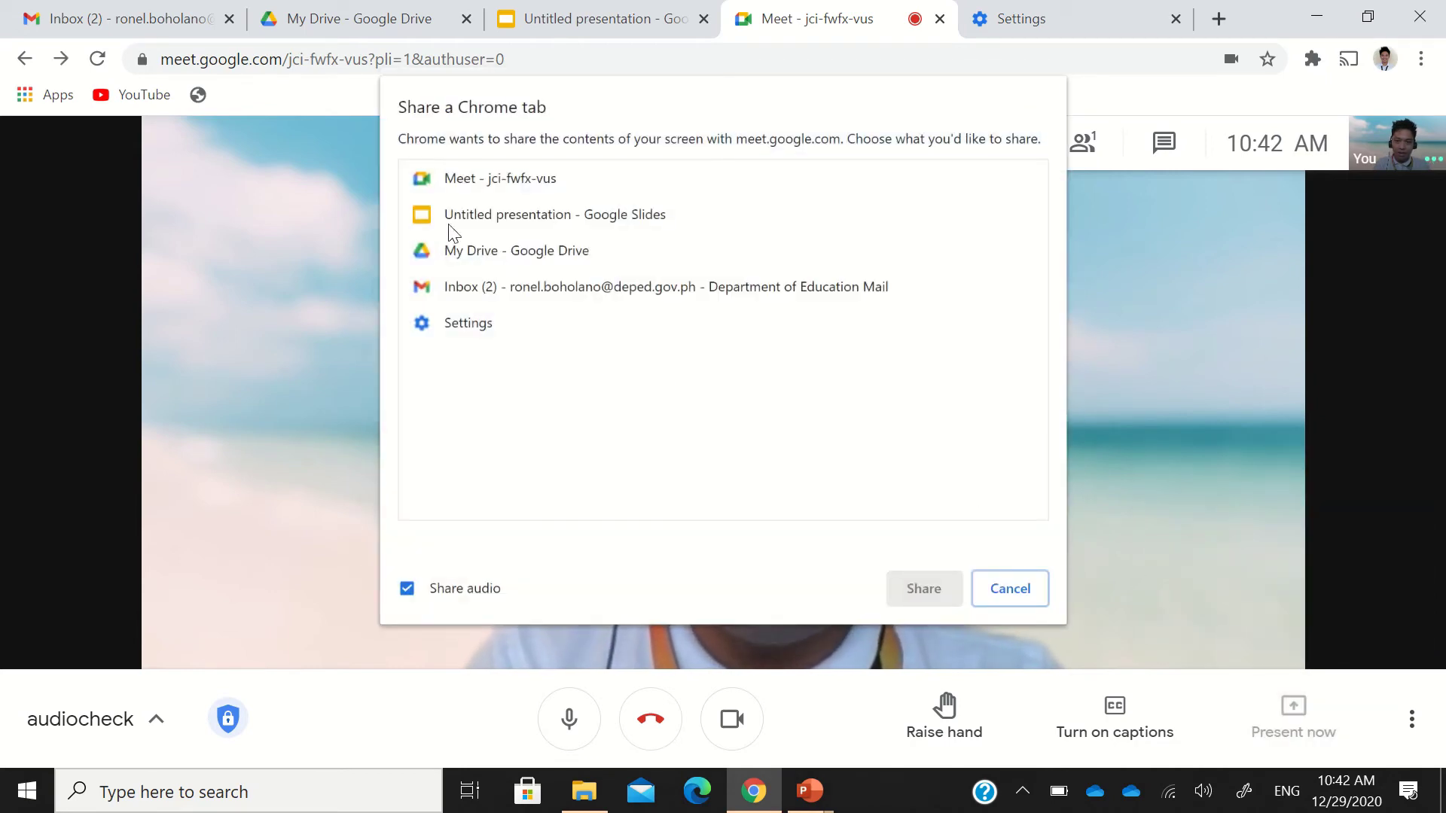
pyautogui.click(475, 220)
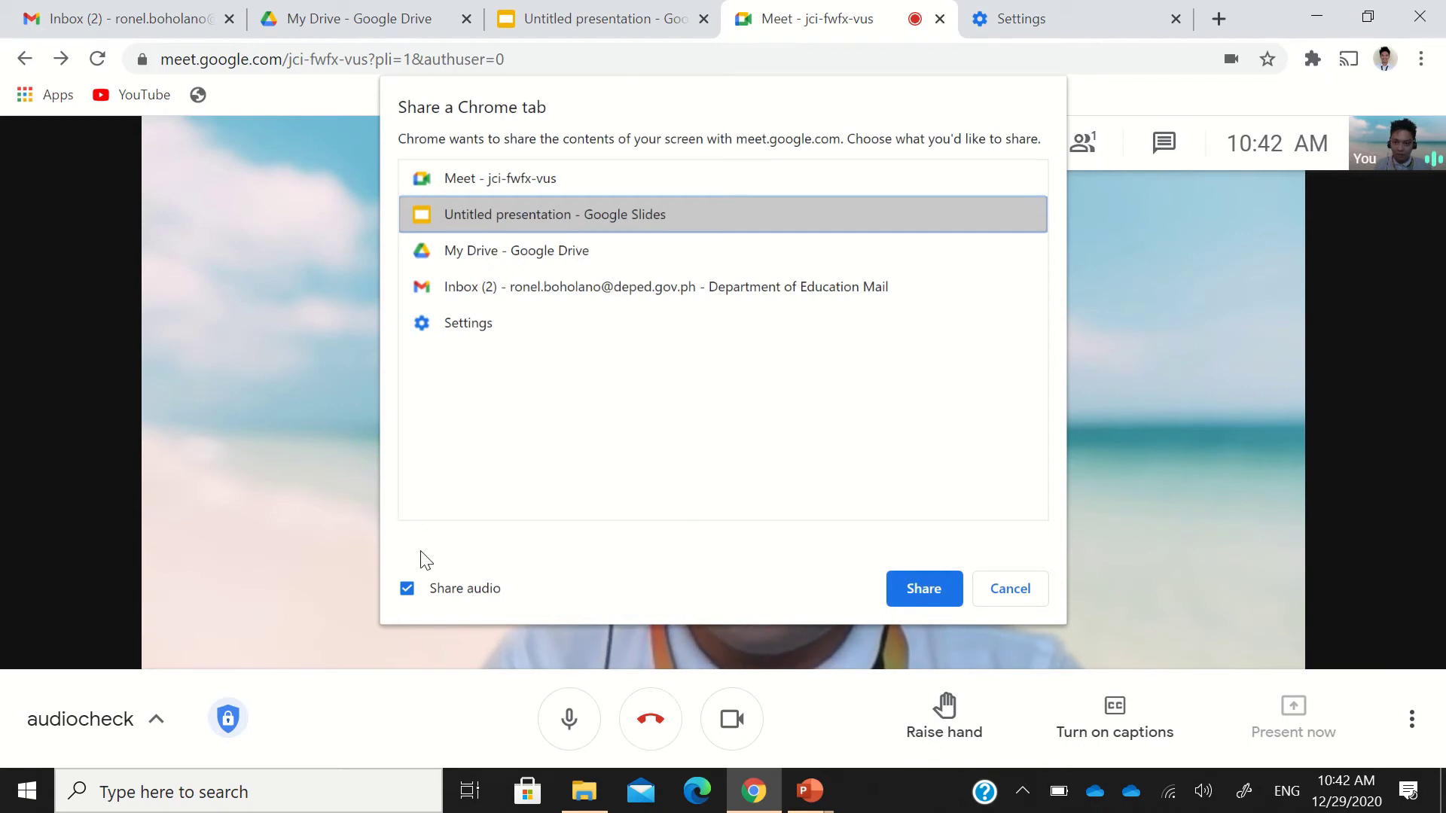
pyautogui.click(406, 589)
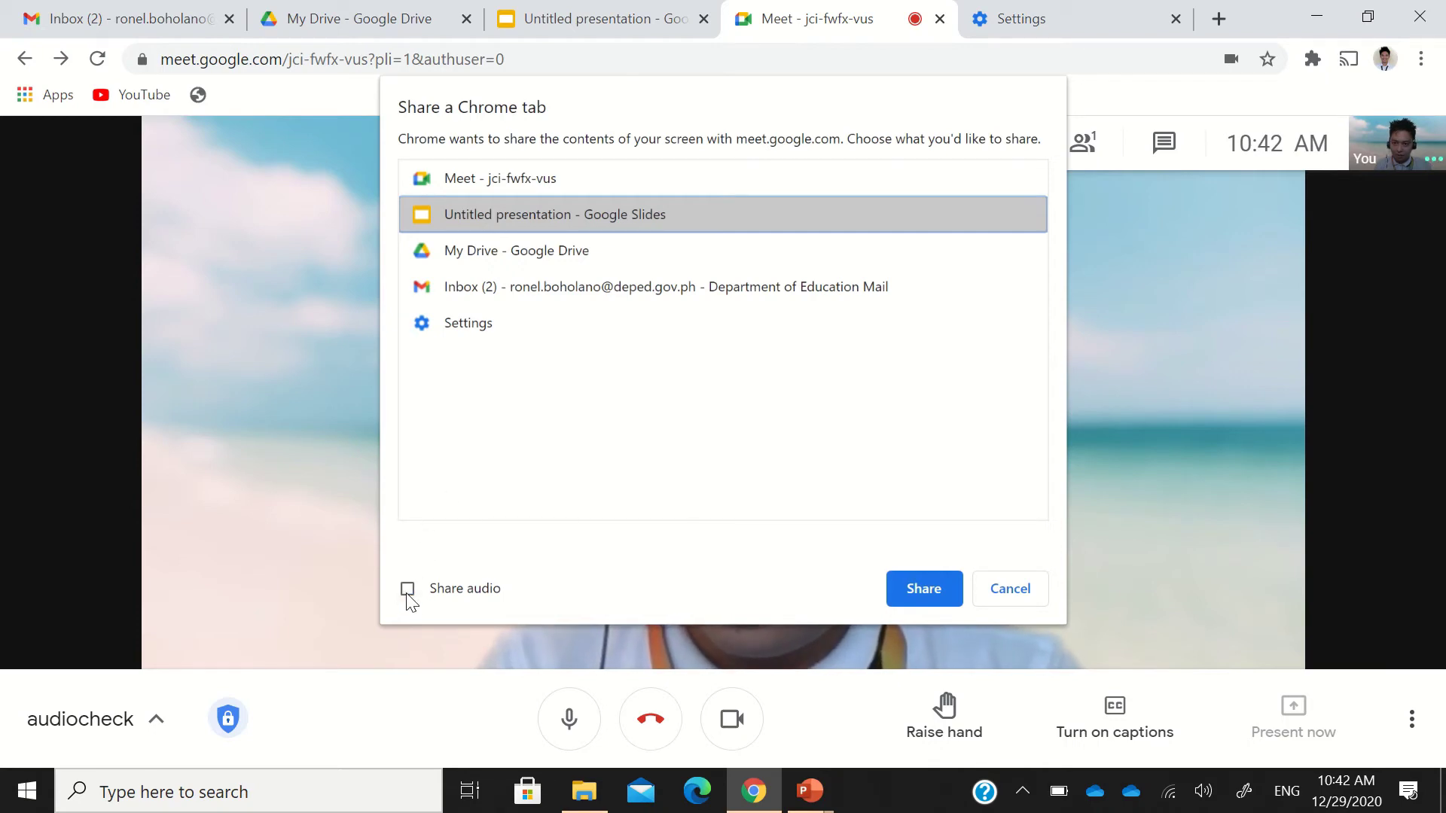
pyautogui.click(406, 589)
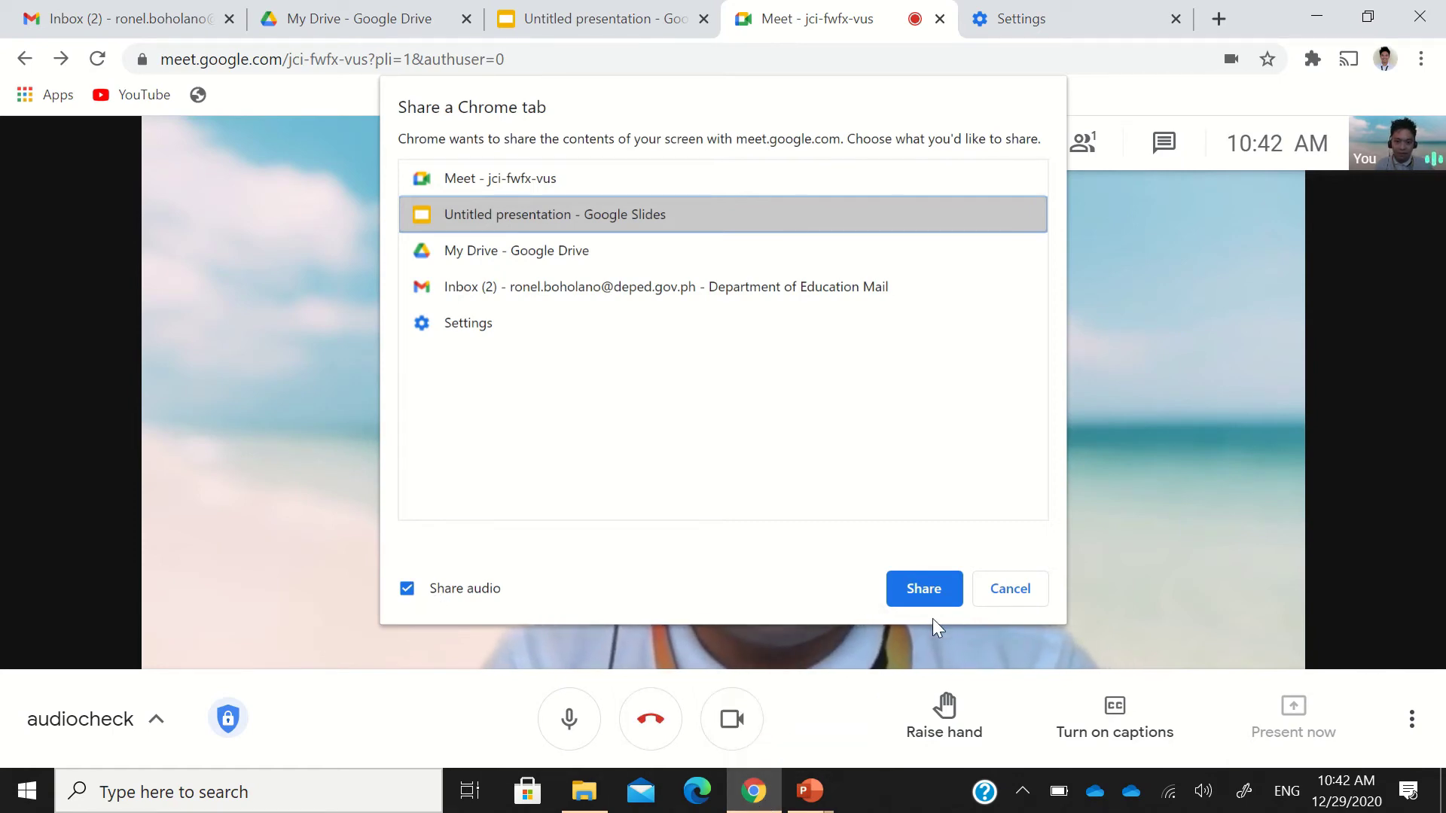
pyautogui.click(1027, 594)
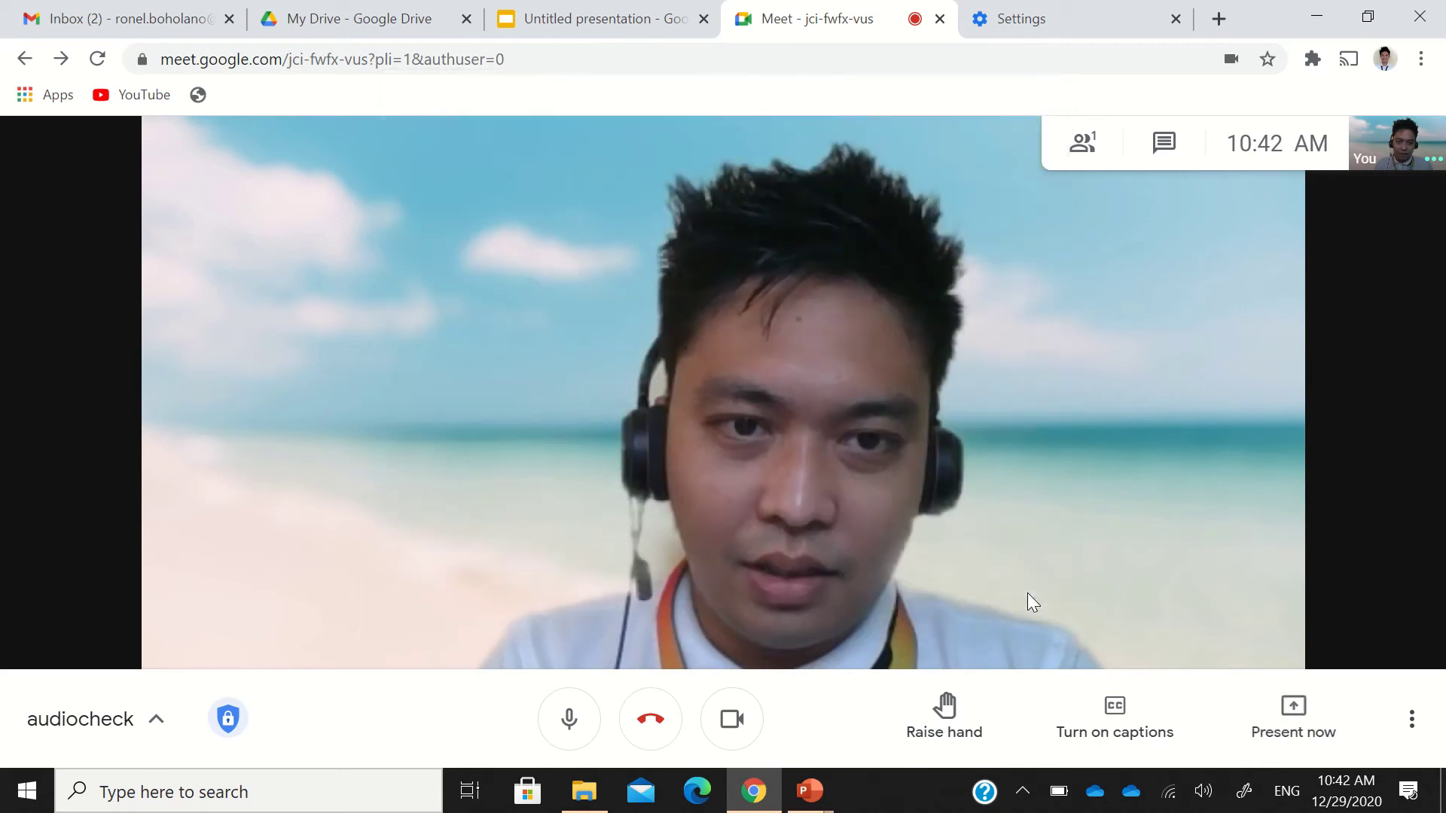
# - Check the sharing options for presenting an application window in the call
pyautogui.click(1295, 726)
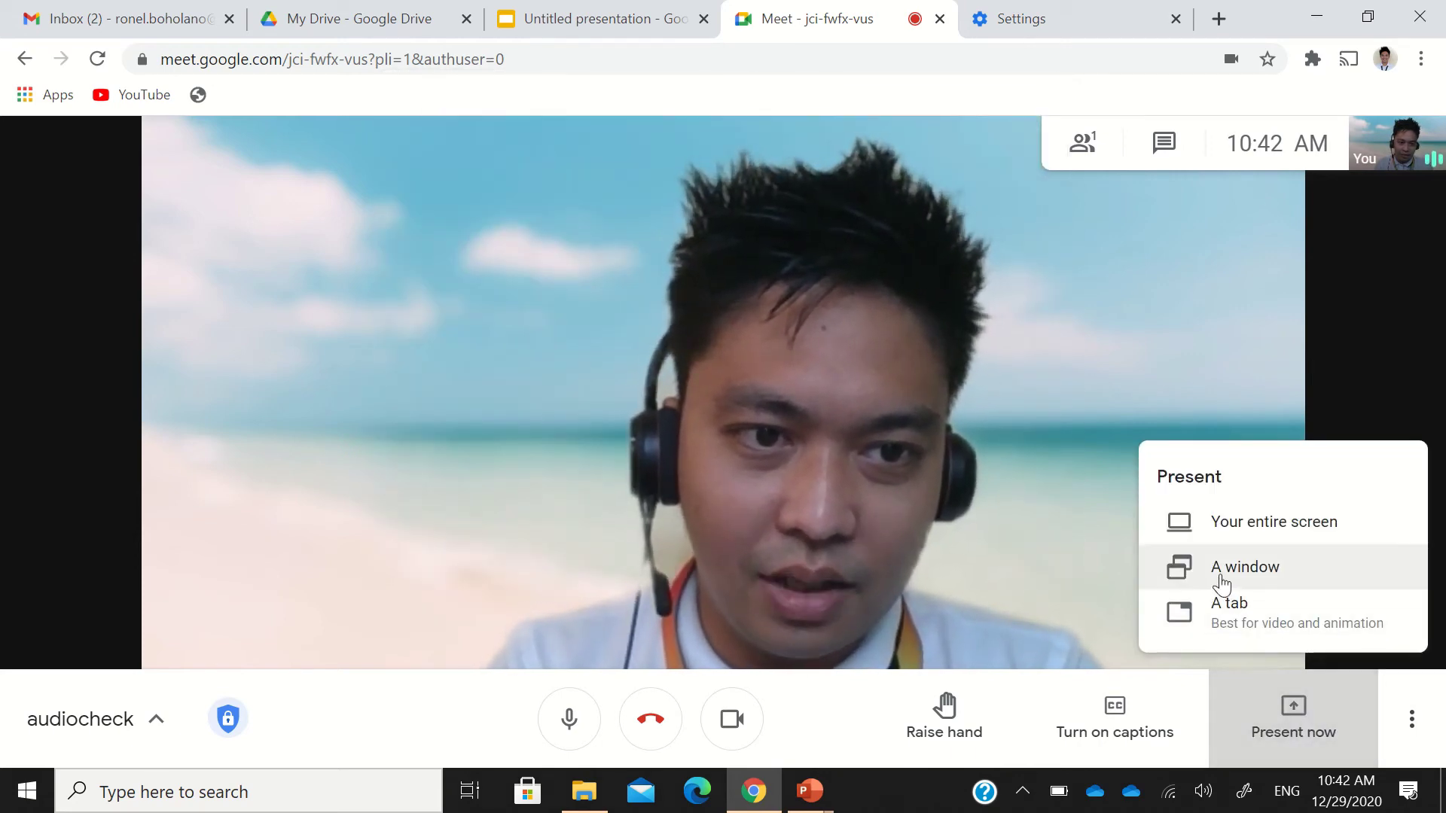
pyautogui.click(1225, 584)
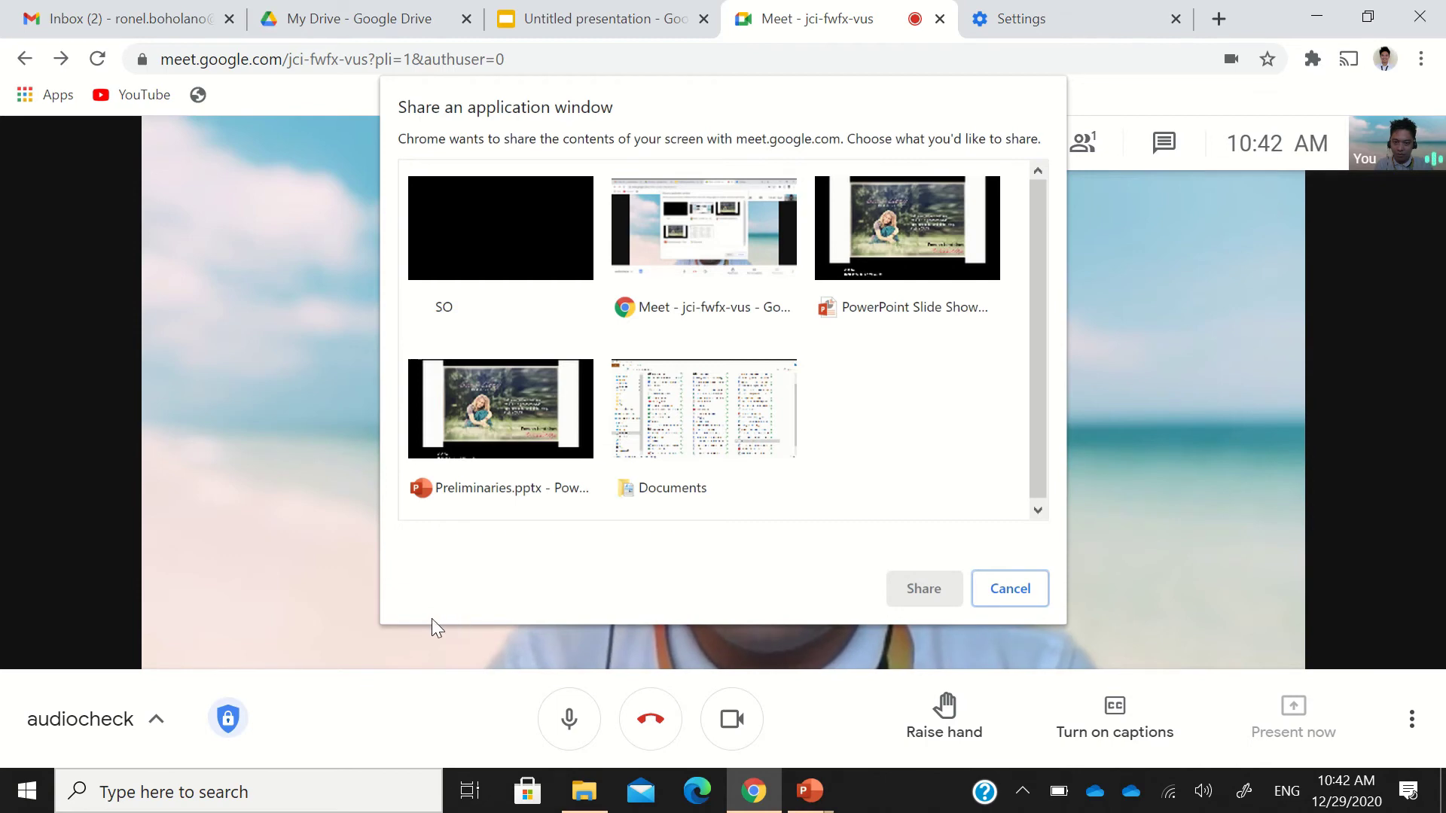
pyautogui.click(1000, 591)
# - Present the "Untitled presentation - Google Slides" tab in the Meet call with Share audio enabled
pyautogui.click(1299, 721)
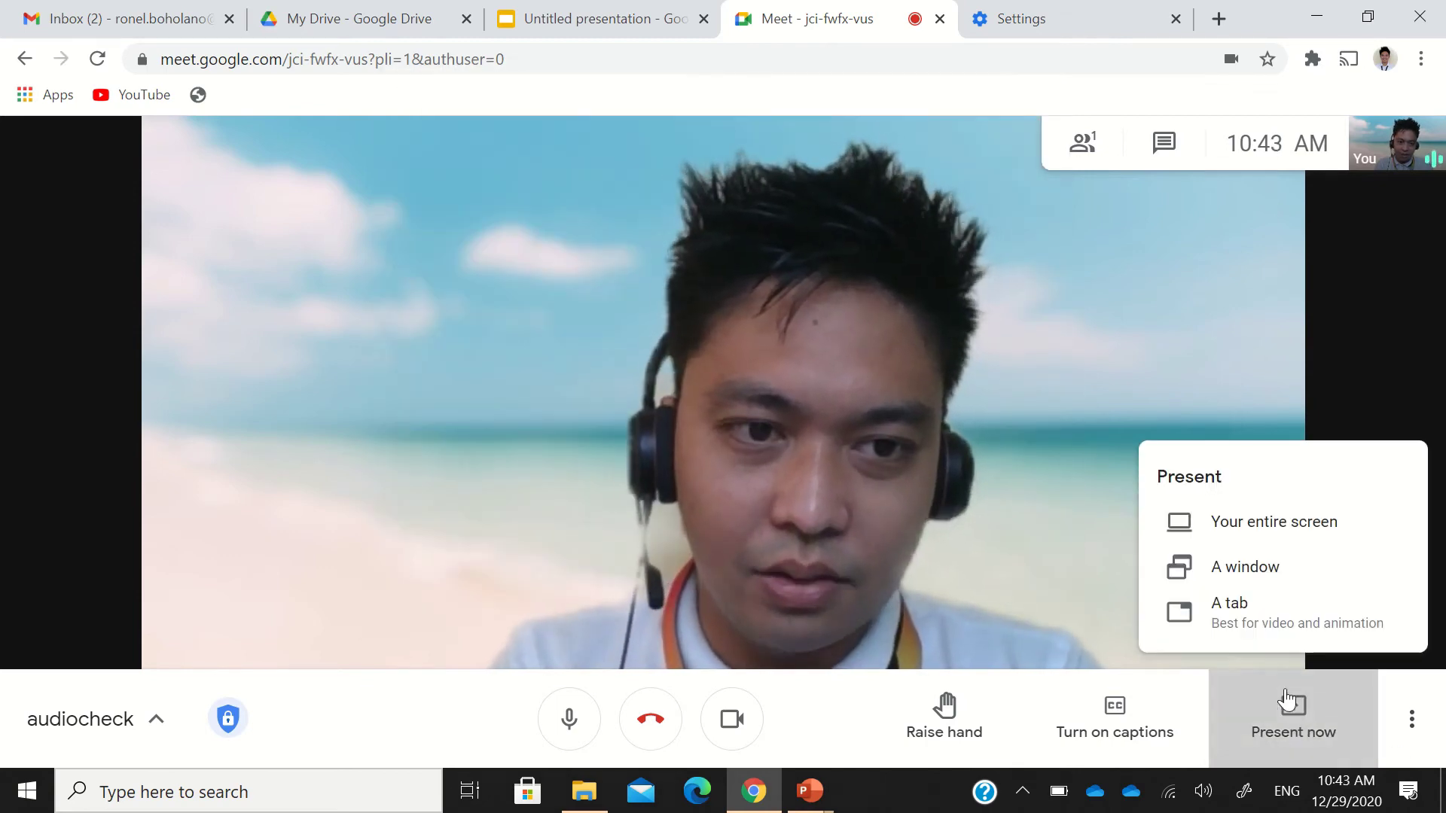
pyautogui.click(1228, 612)
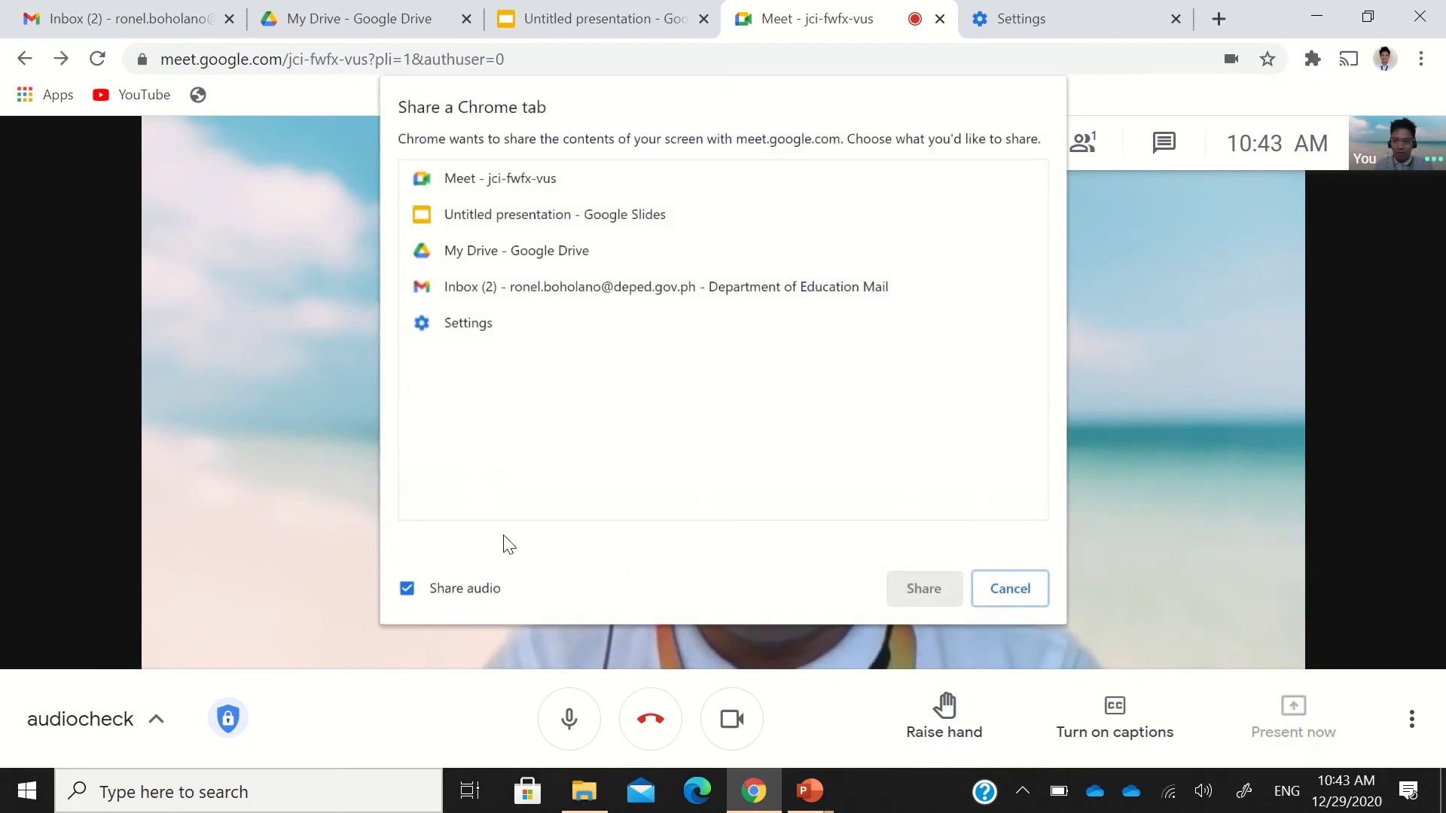
pyautogui.click(405, 595)
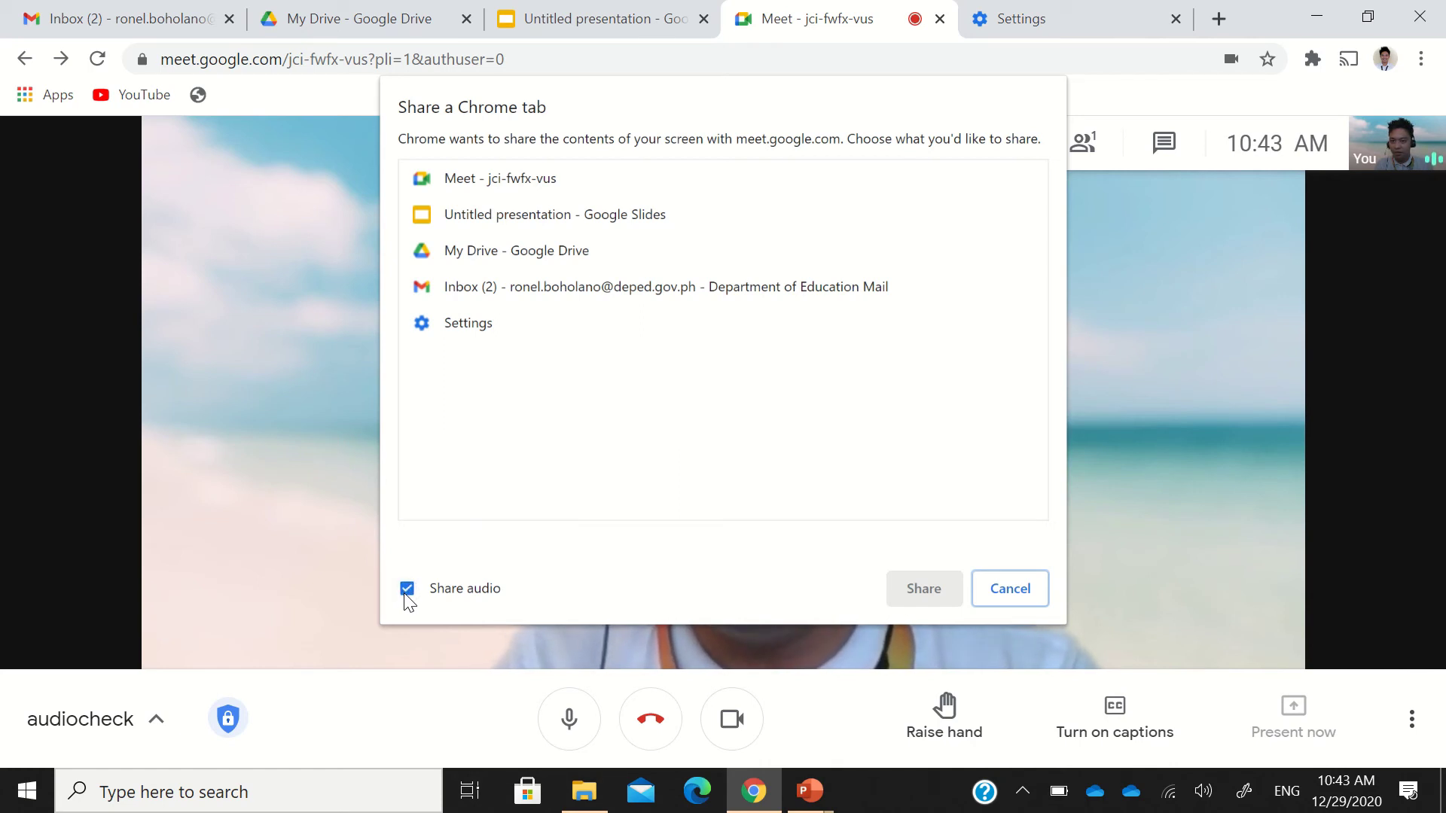
pyautogui.click(491, 217)
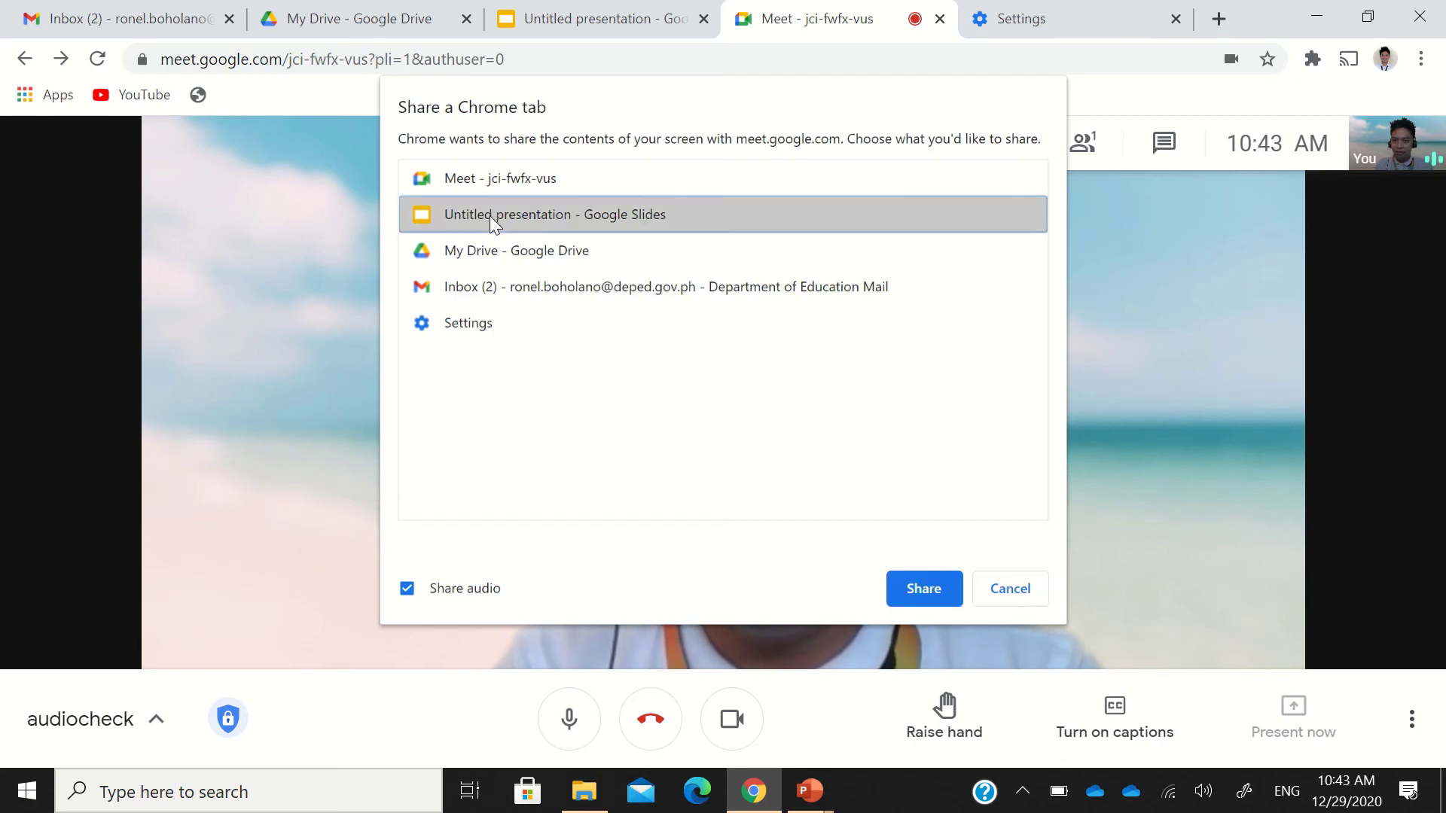
pyautogui.click(918, 589)
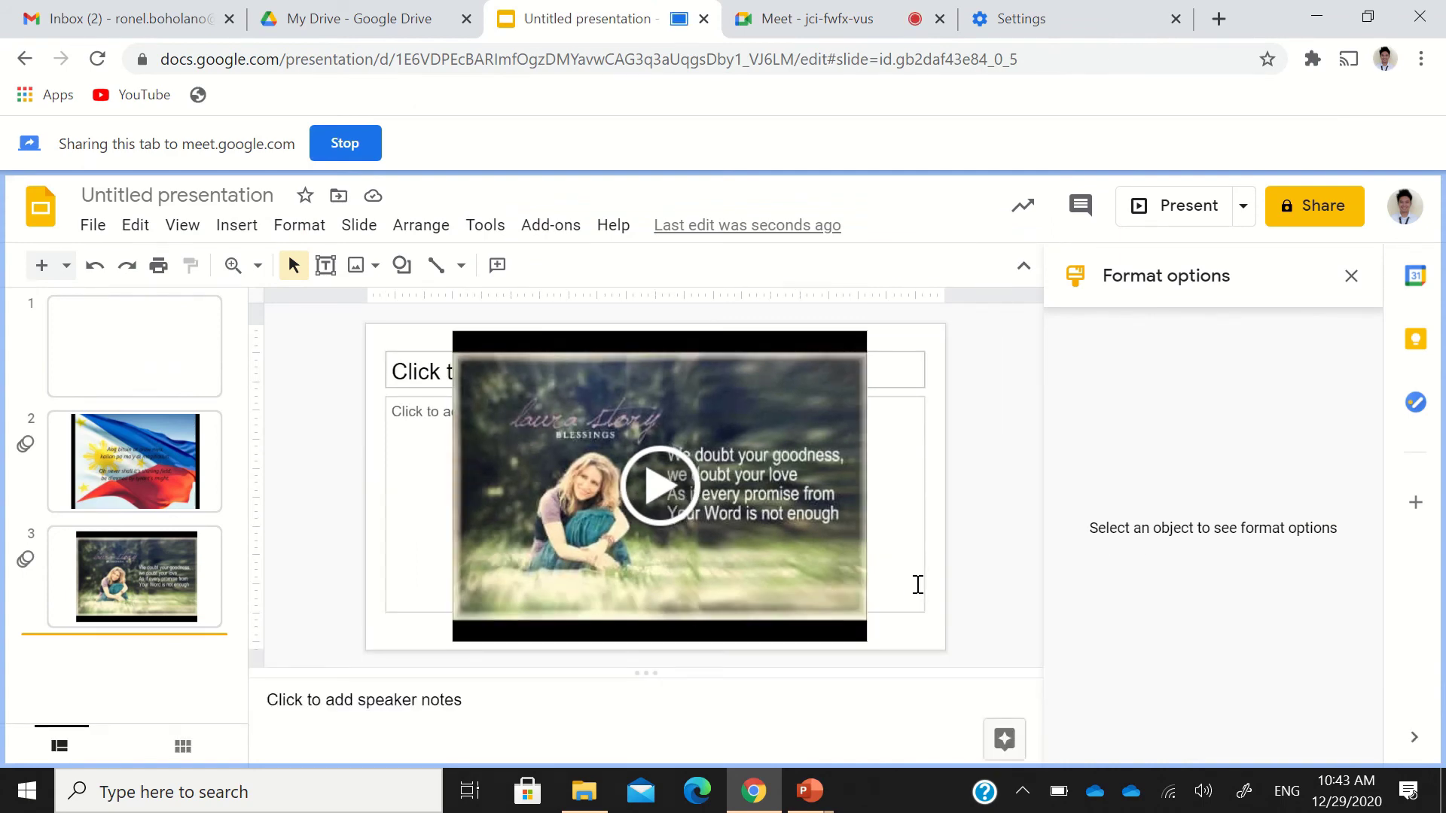
# - Start the slideshow from slide 2 to play the Philippine National Anthem video in the shared tab
pyautogui.click(97, 462)
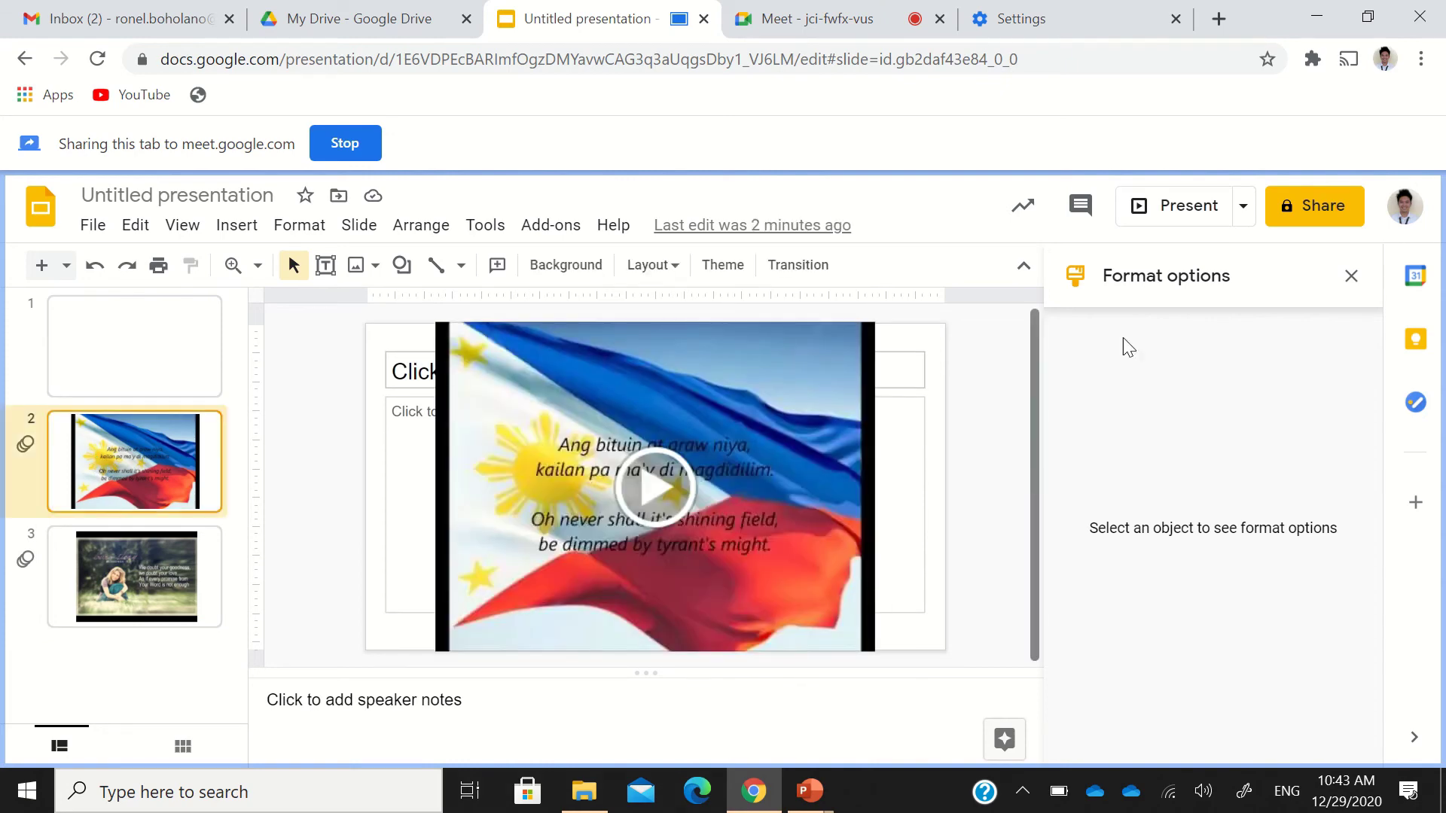
pyautogui.click(1156, 211)
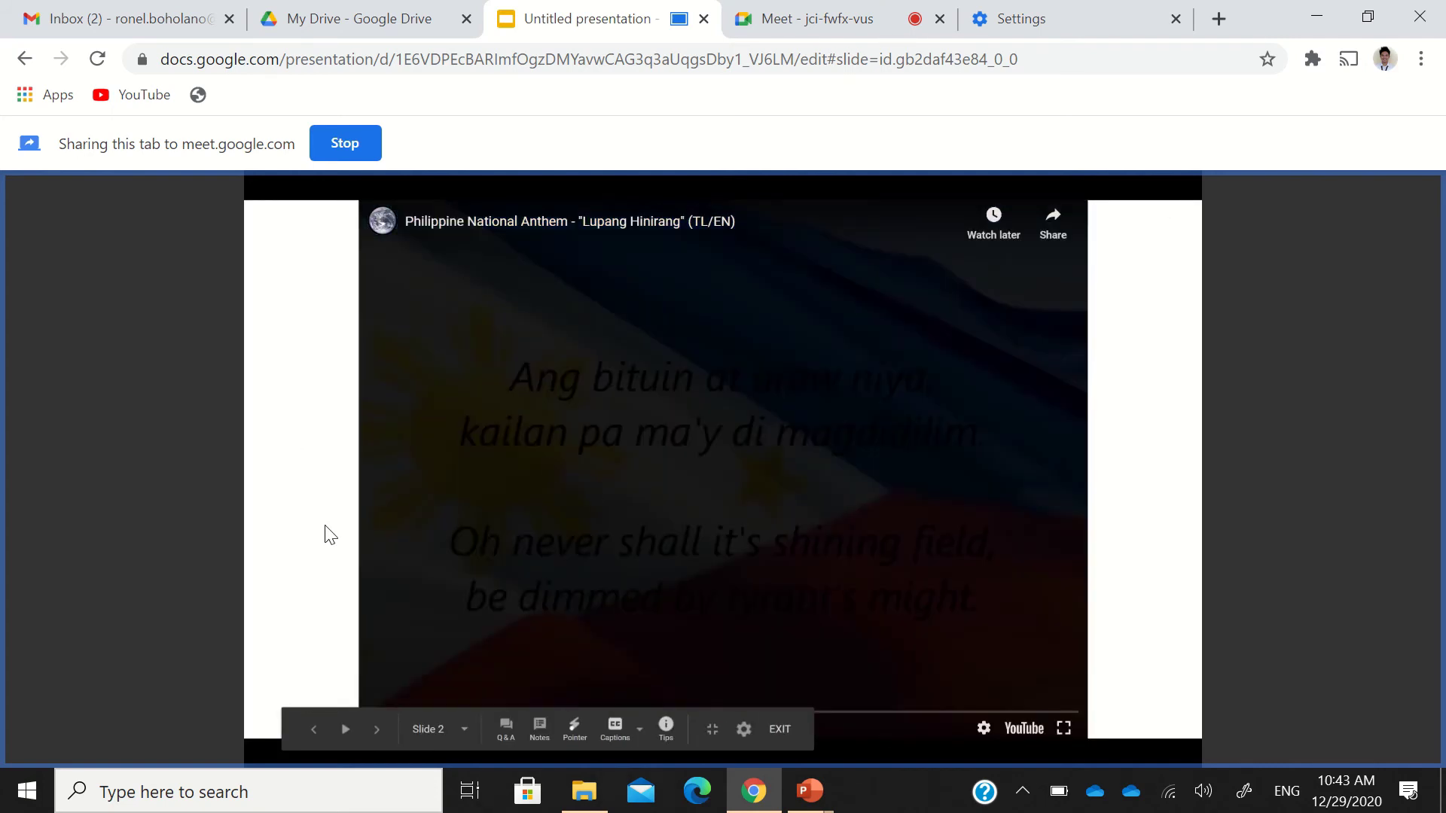
pyautogui.click(543, 595)
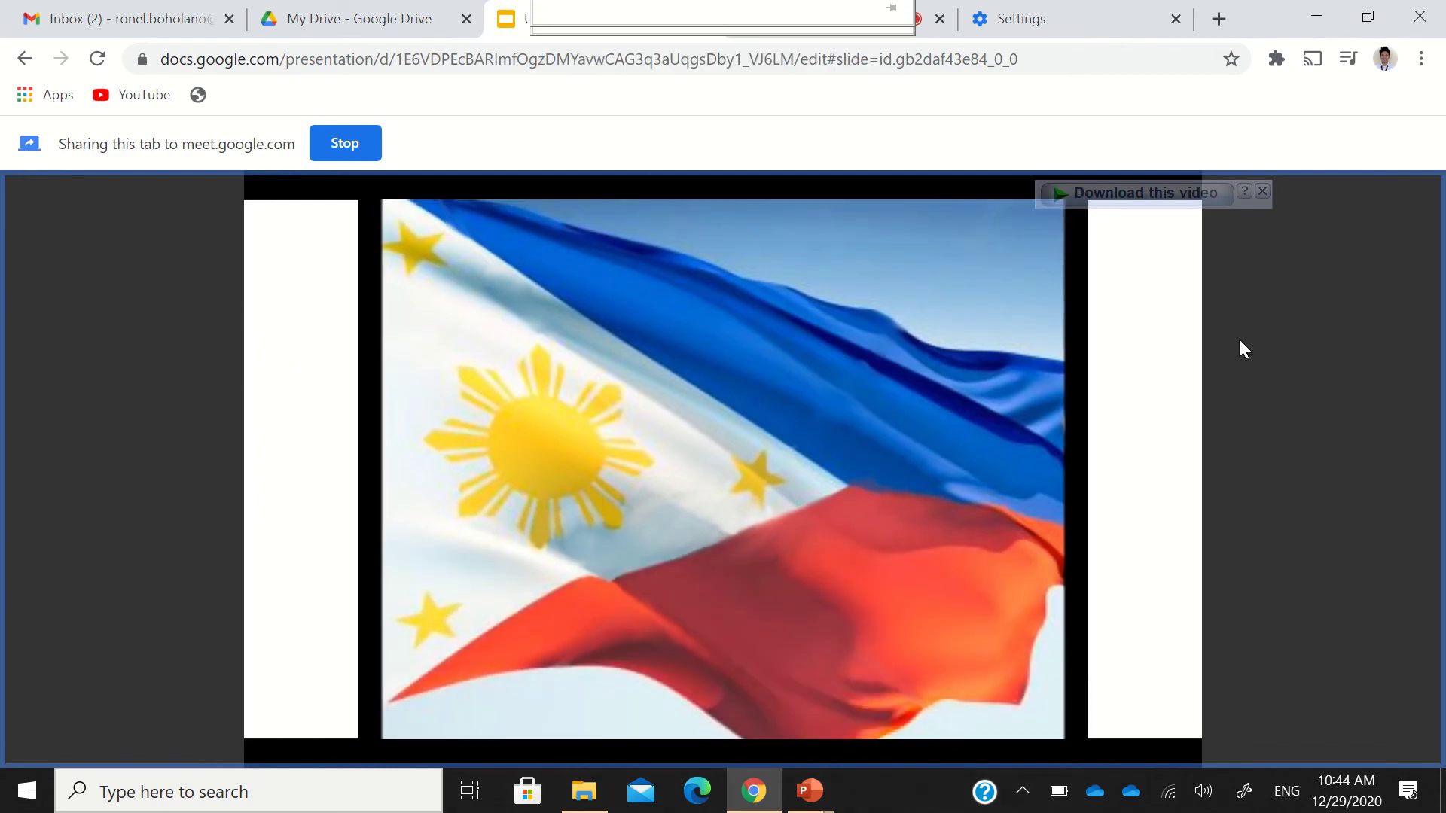
# - Stop sharing the presentation tab to the Meet call and close that tab
pyautogui.moveTo(387, 739)
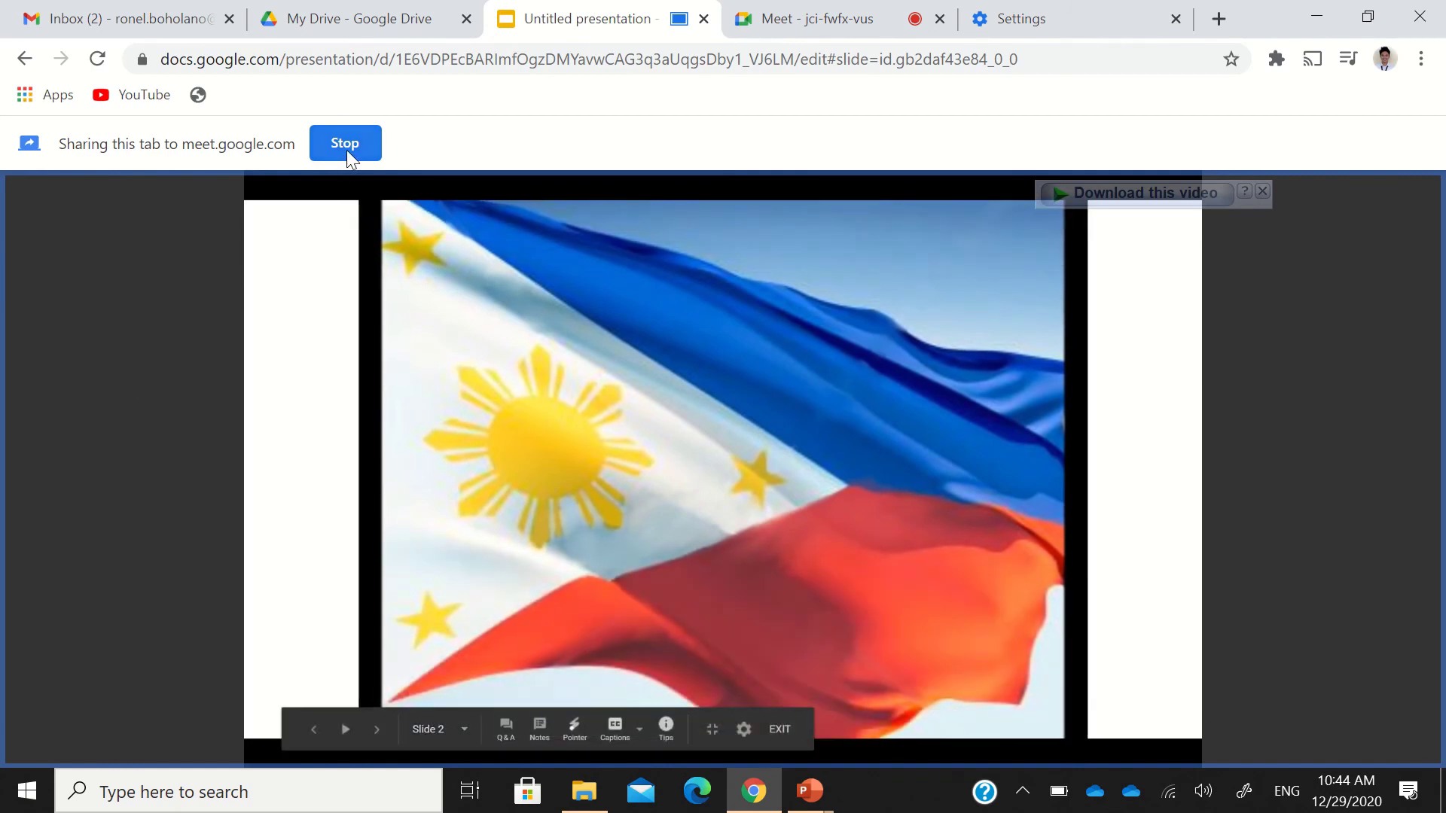
pyautogui.click(346, 148)
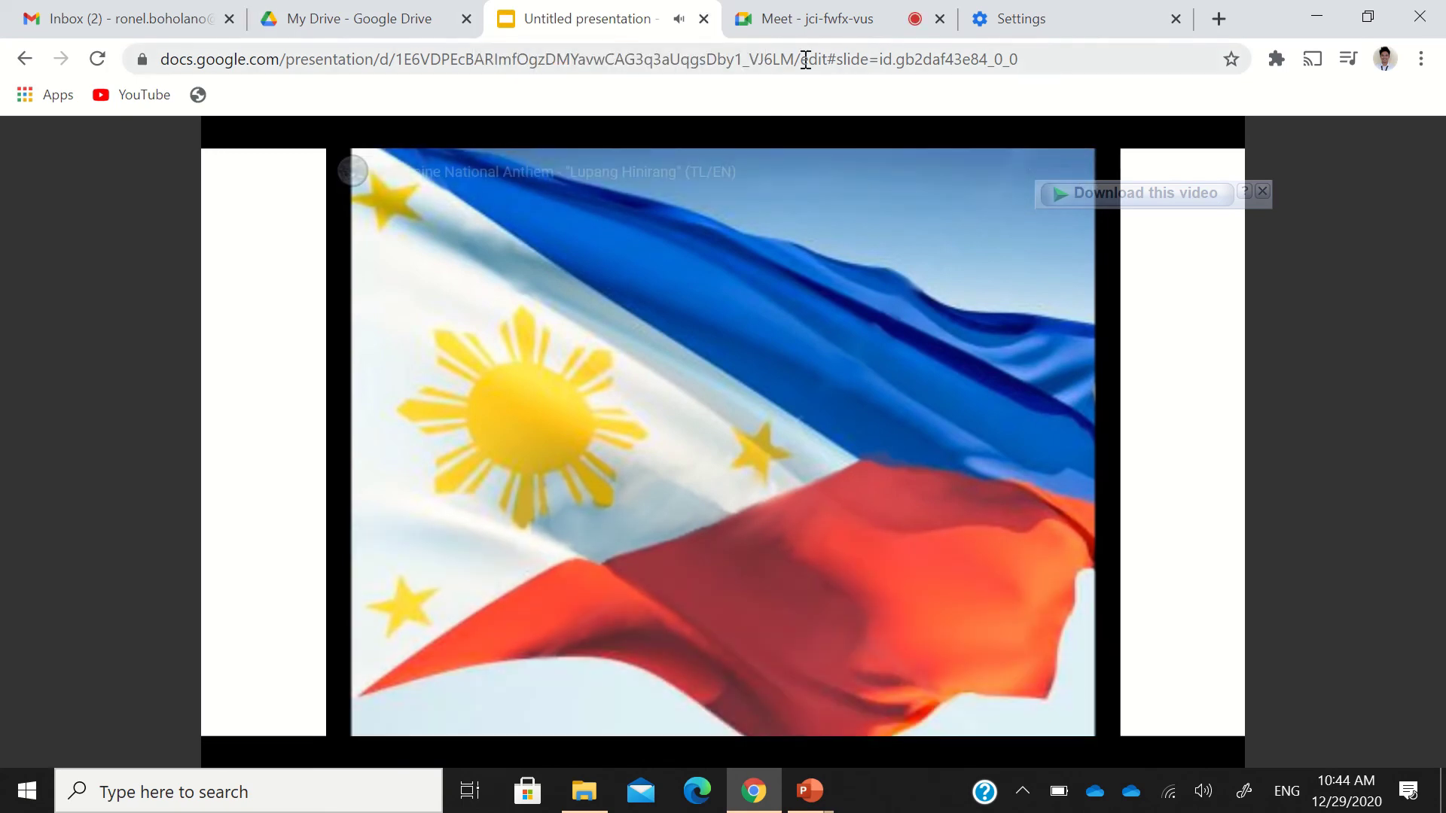
pyautogui.click(704, 19)
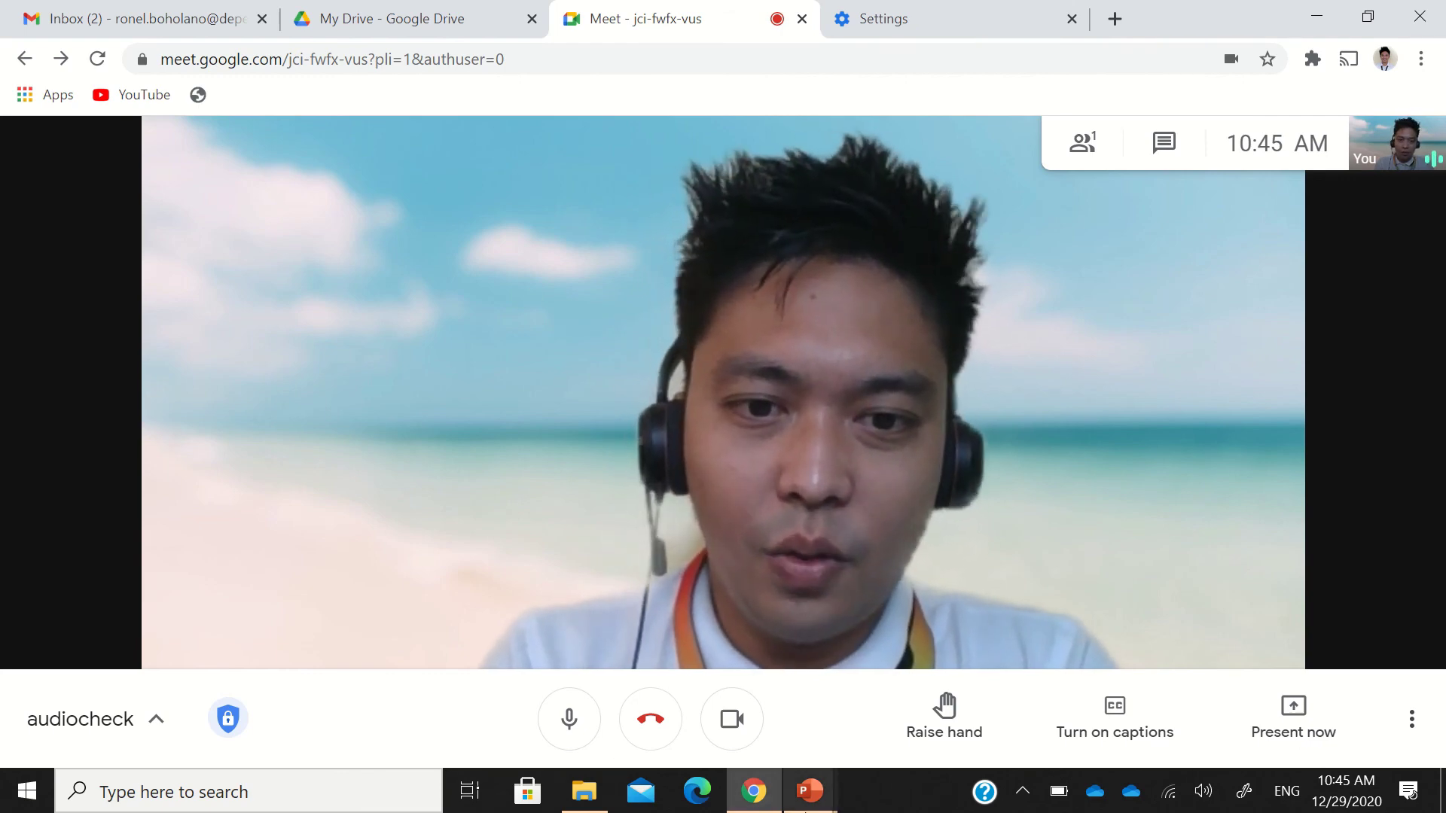
# - Switch to PowerPoint and bring up the Preliminaries.pptx presentation
pyautogui.moveTo(806, 809)
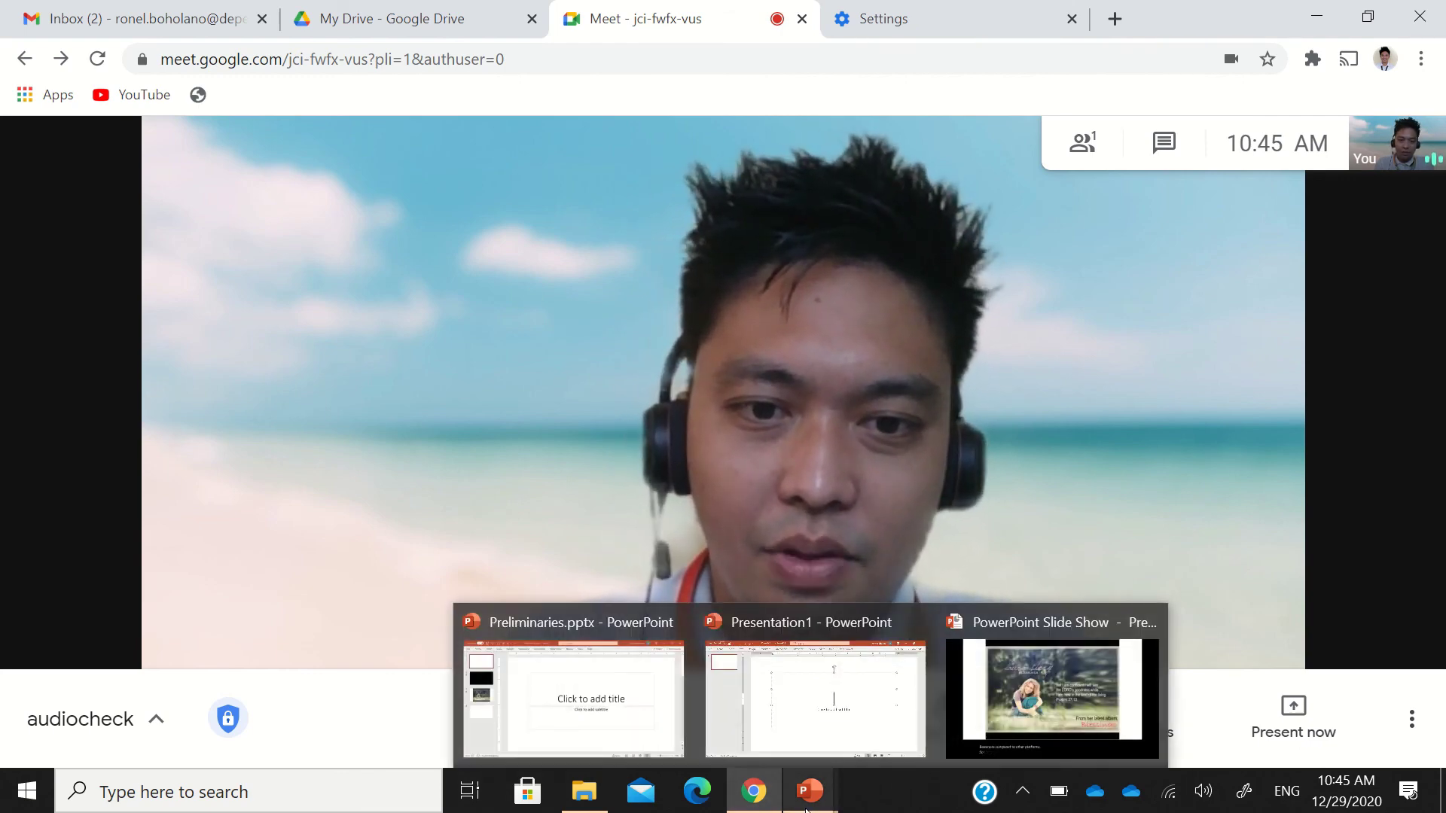
pyautogui.click(860, 745)
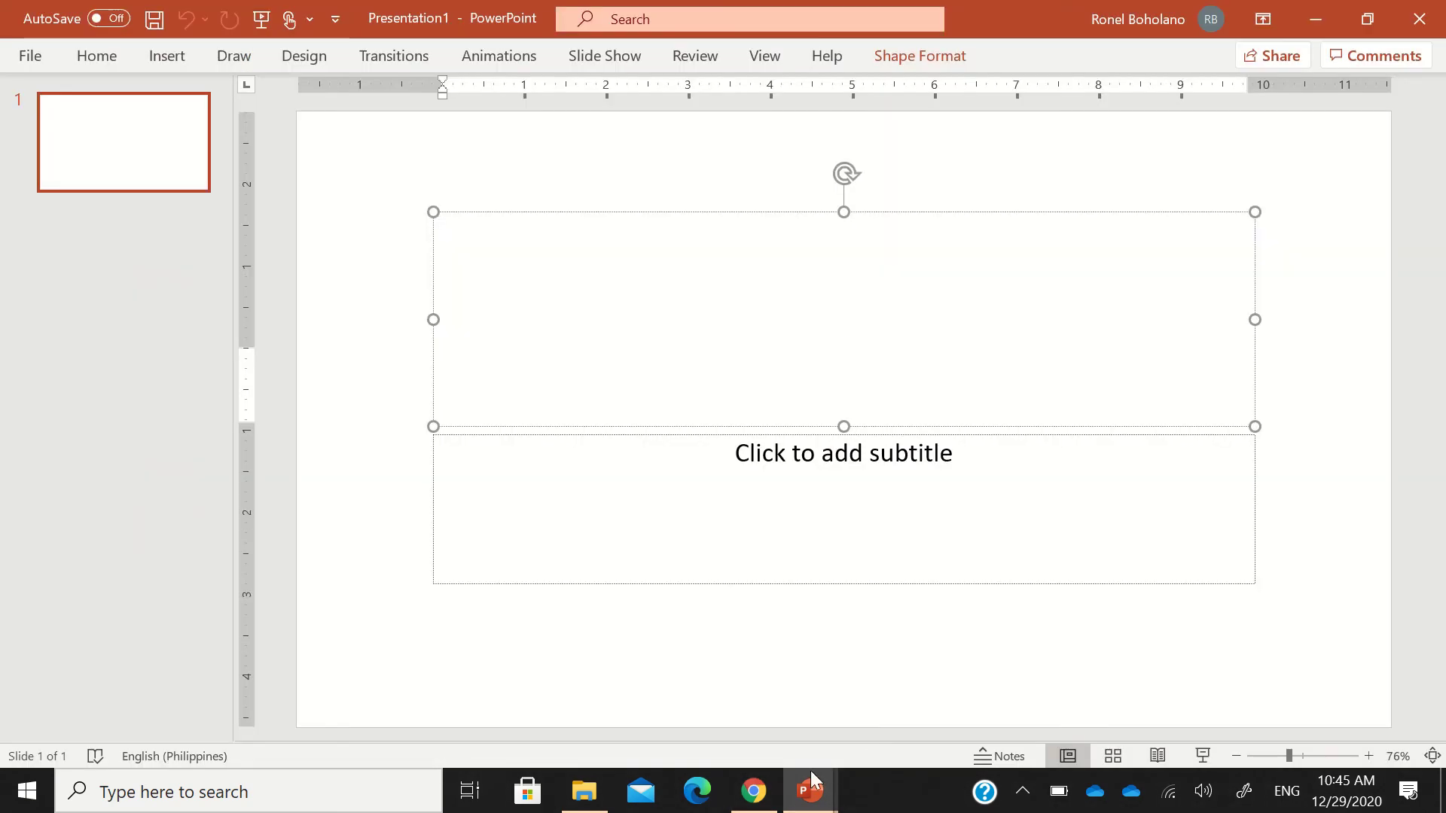
pyautogui.moveTo(809, 791)
pyautogui.click(633, 729)
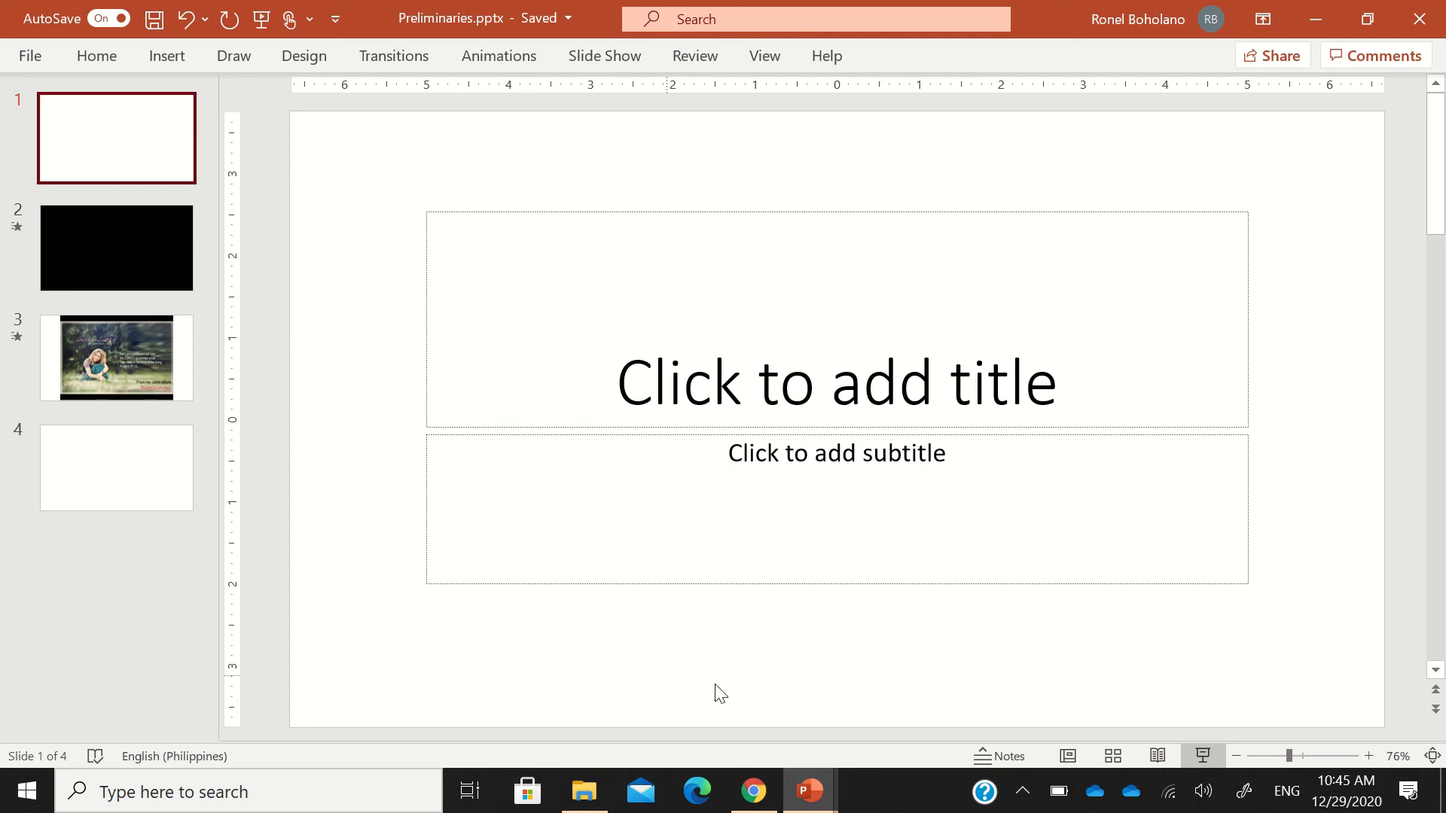
# - Switch back to Chrome, go to My Drive and look through the list of available Google apps
pyautogui.moveTo(764, 811)
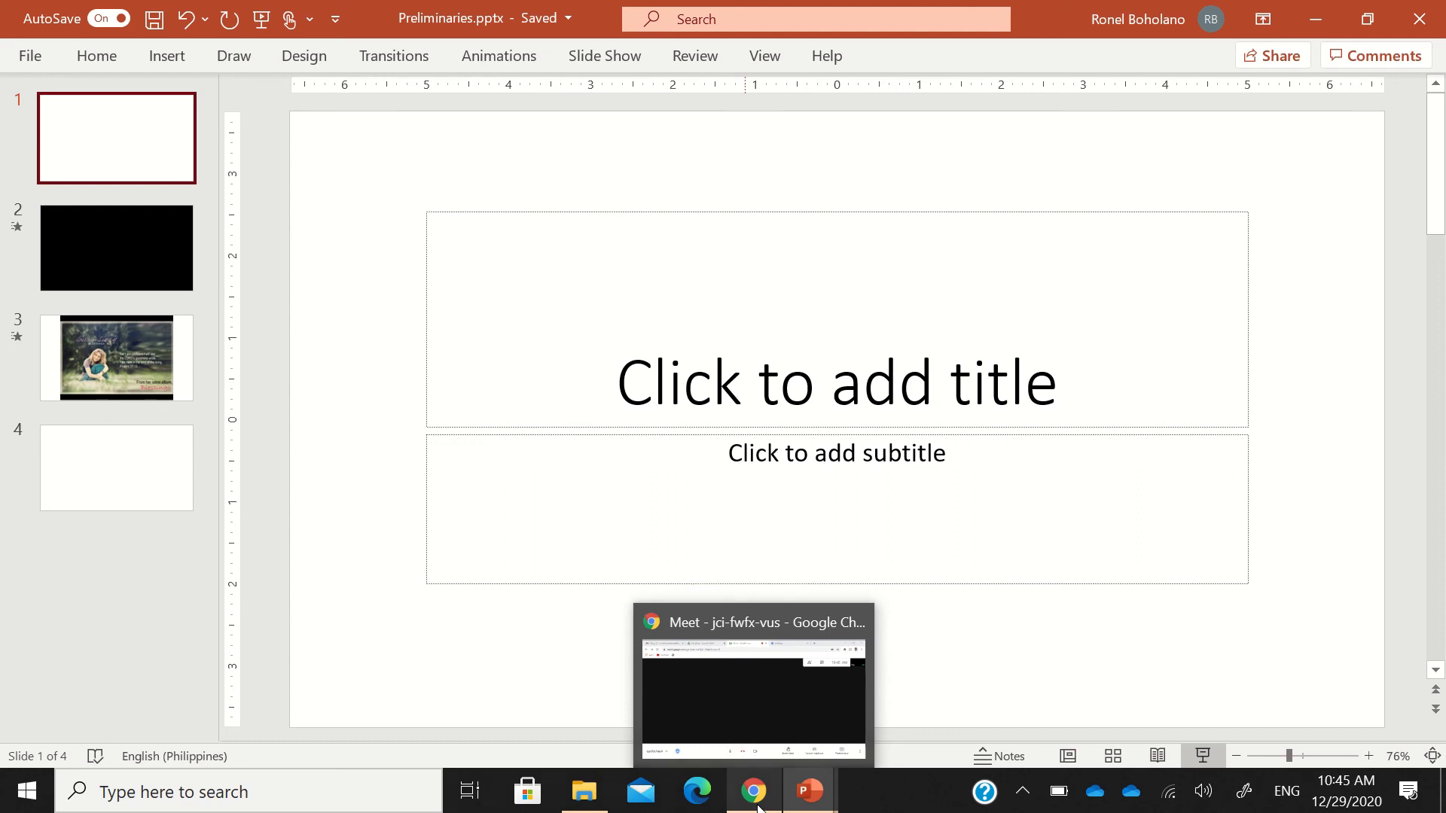
pyautogui.click(757, 806)
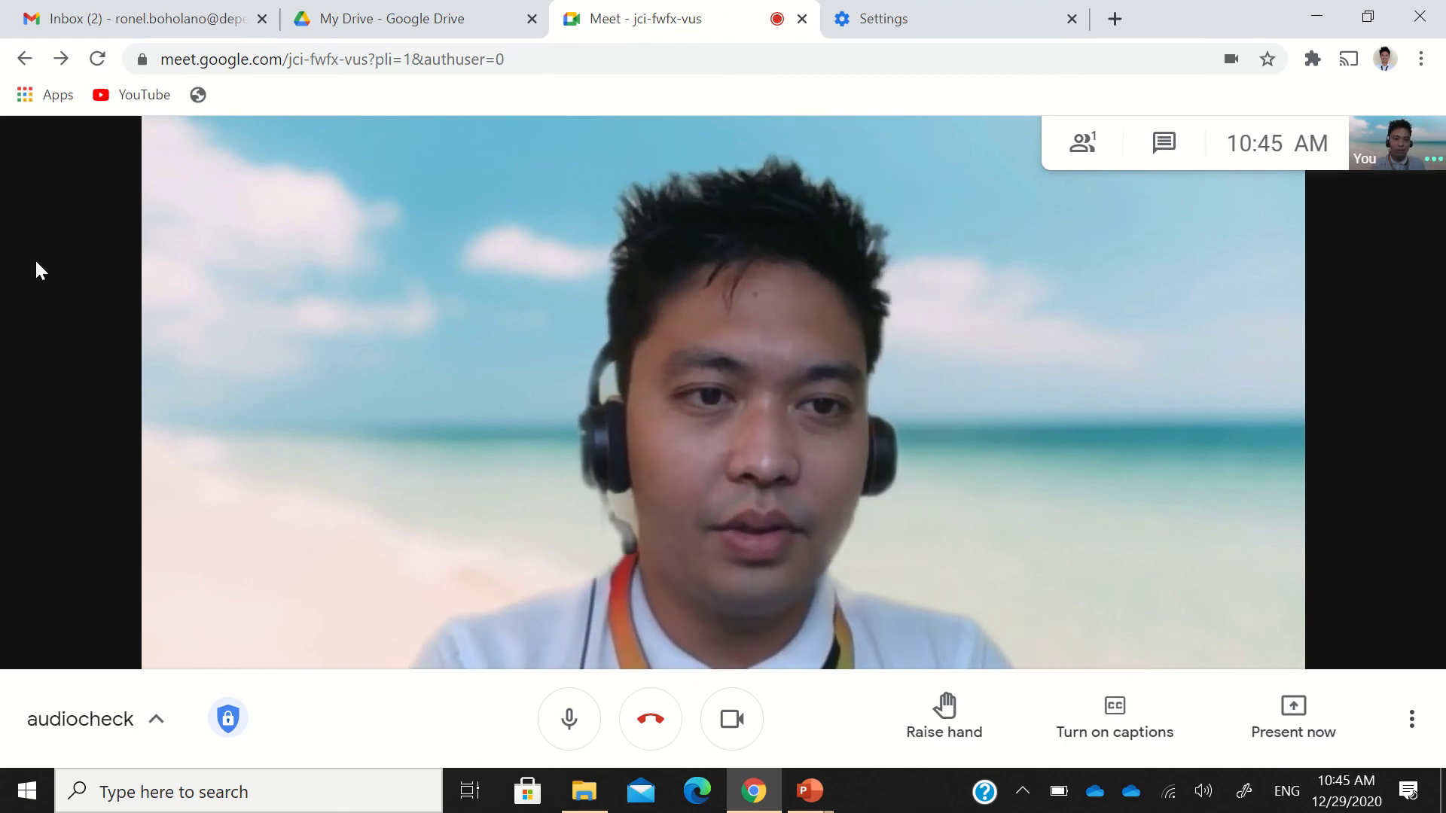
pyautogui.click(397, 24)
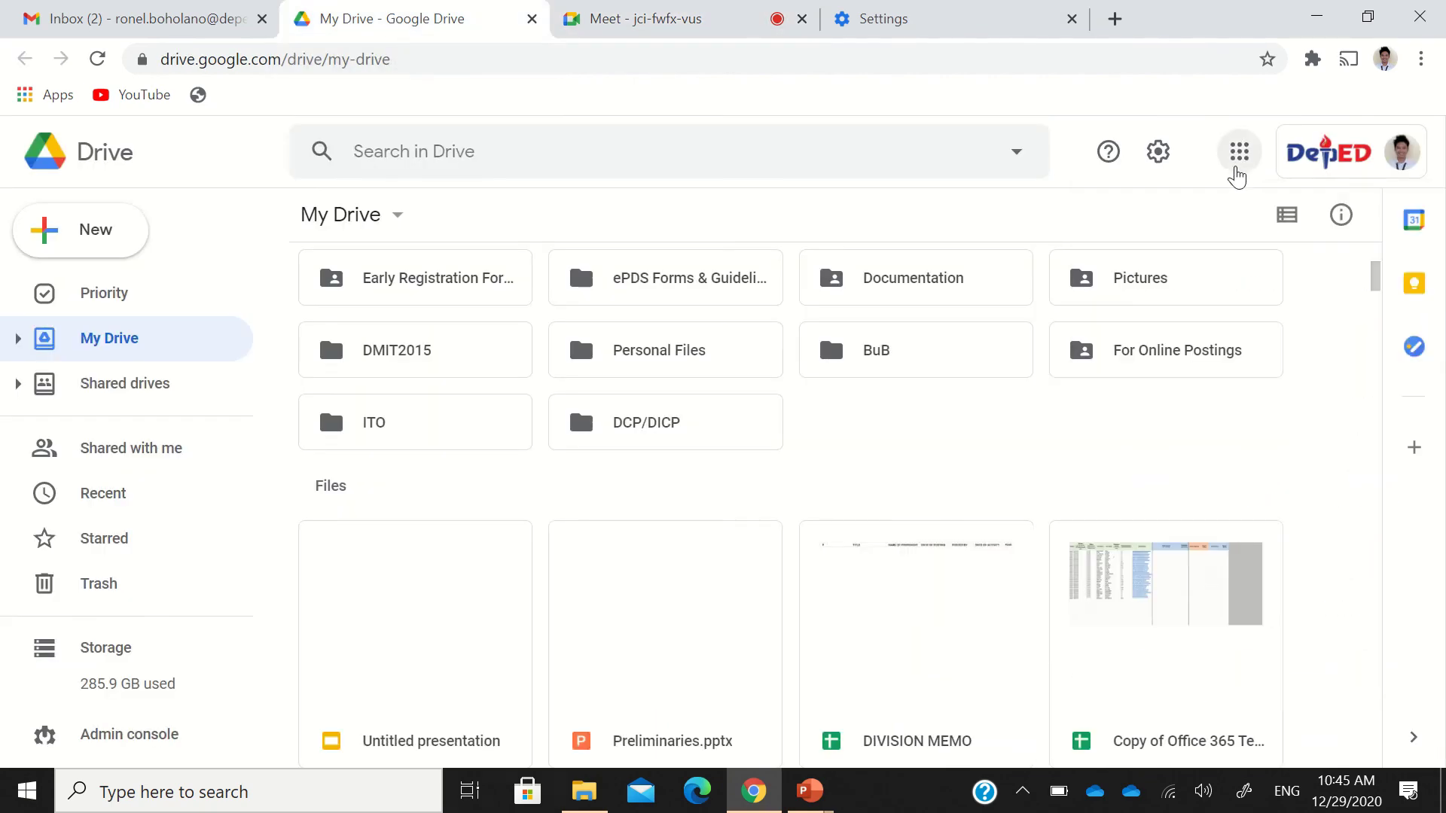
pyautogui.click(1236, 169)
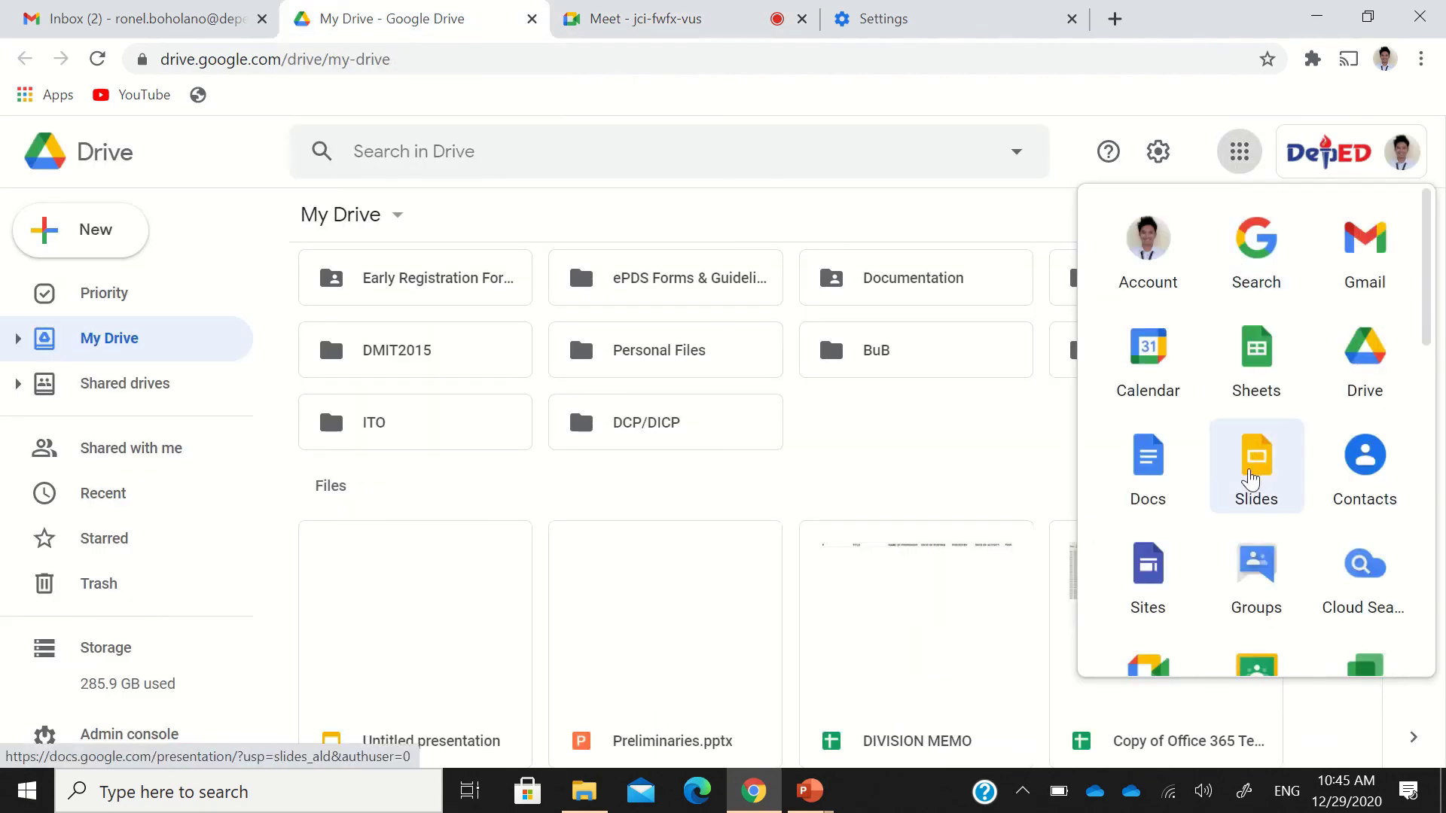
pyautogui.click(887, 444)
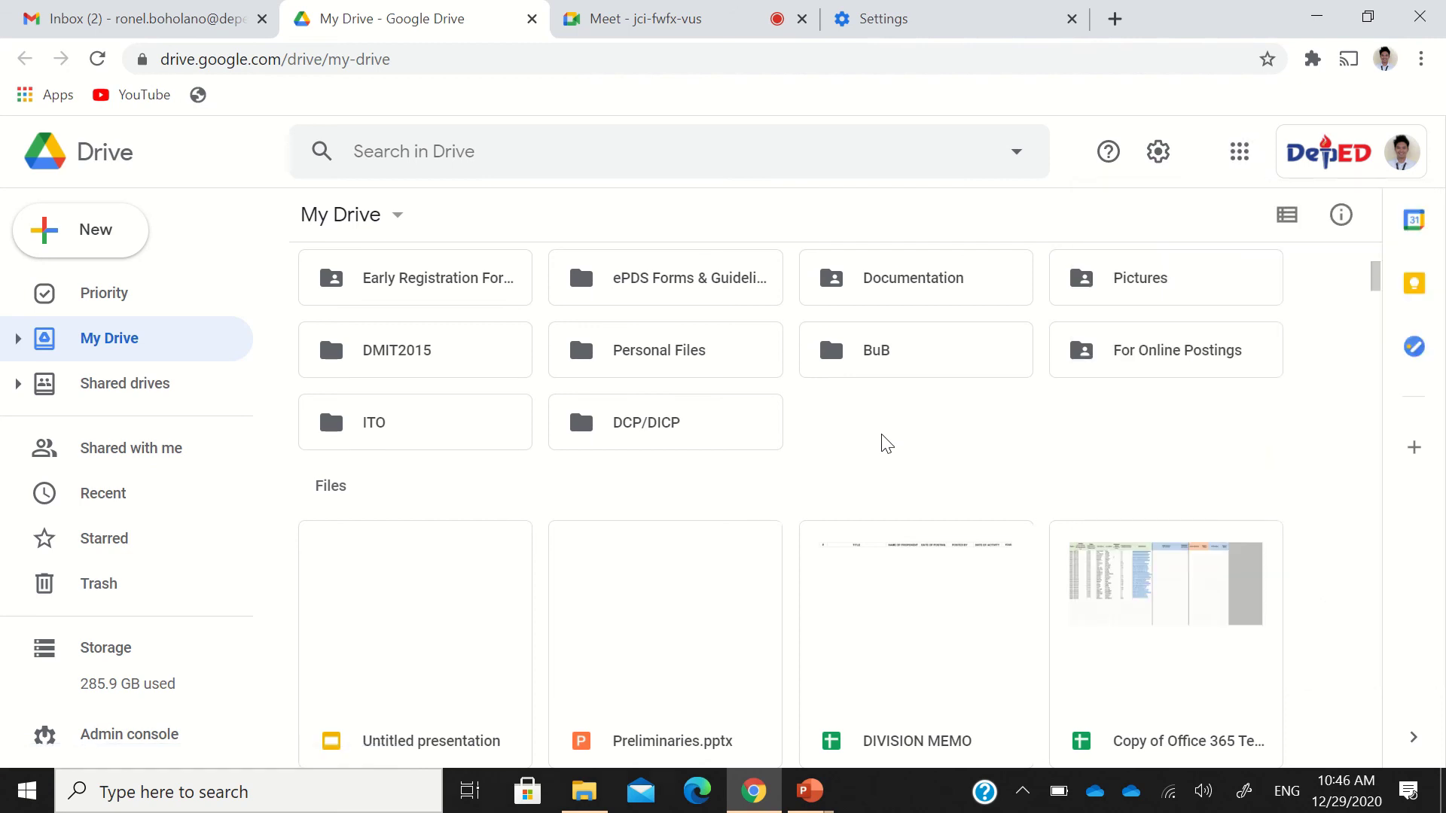
# - View the options for creating new Google files and folders in My Drive
pyautogui.rightClick(886, 445)
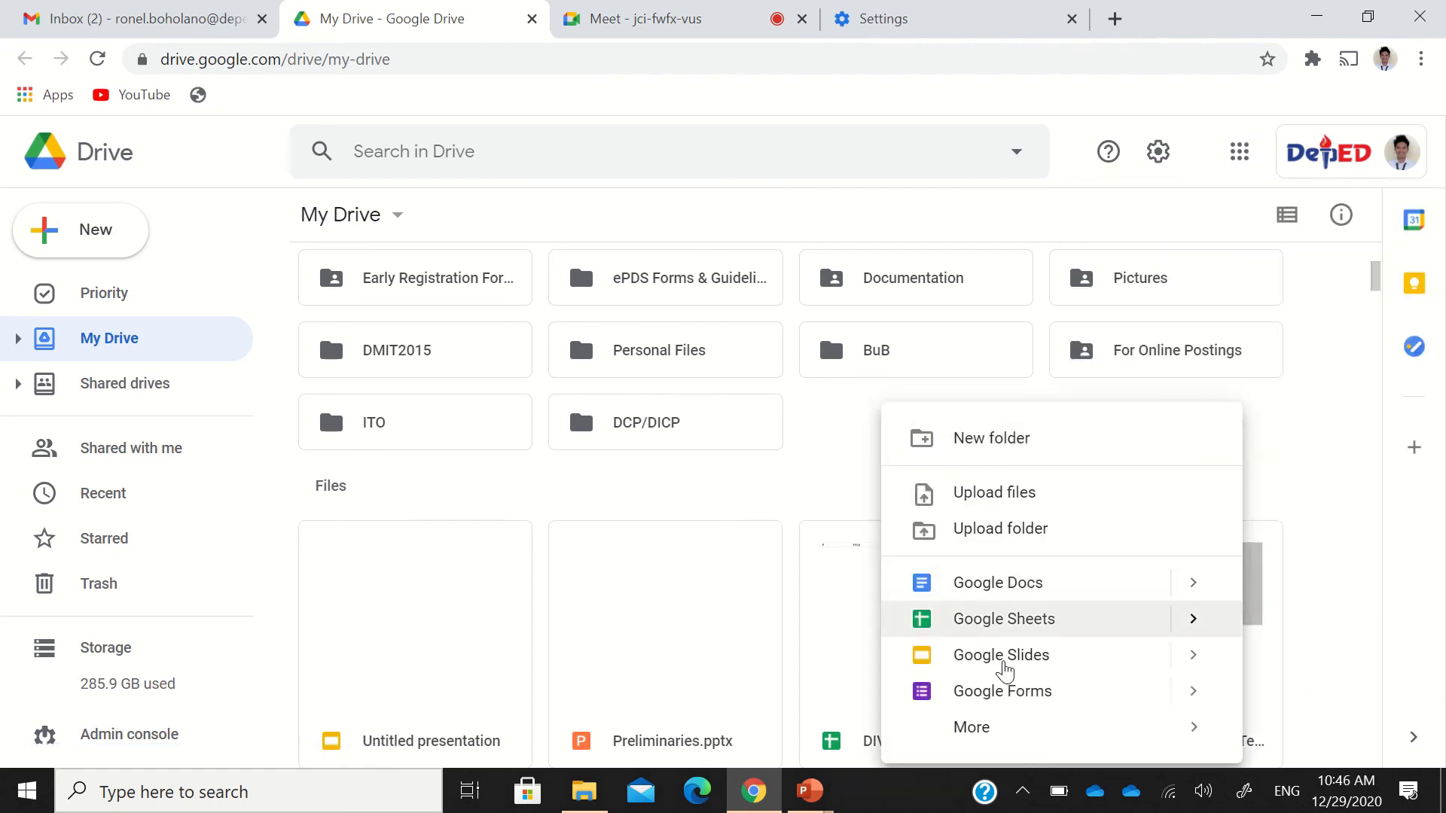
pyautogui.click(832, 429)
pyautogui.moveTo(554, 17)
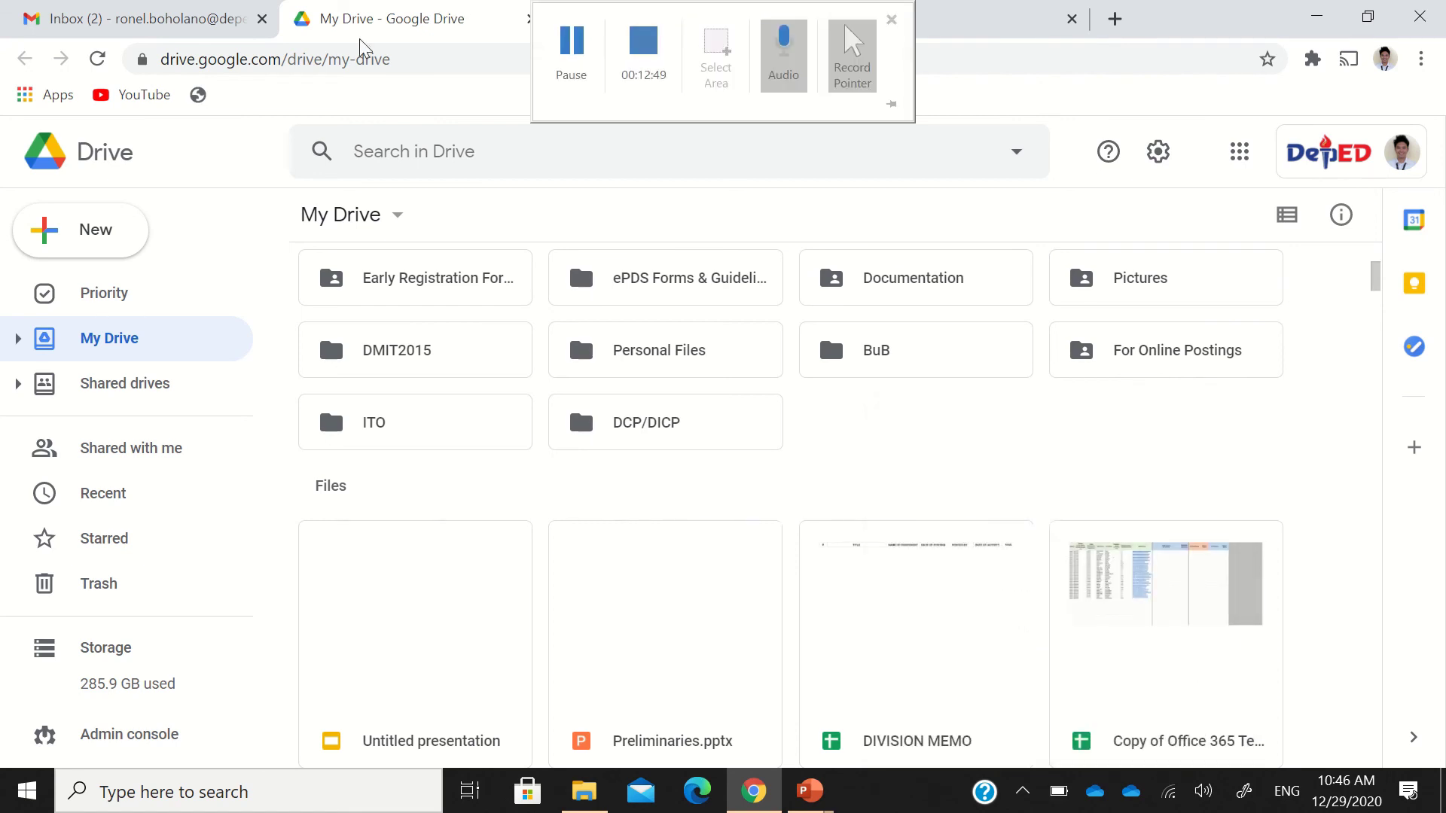